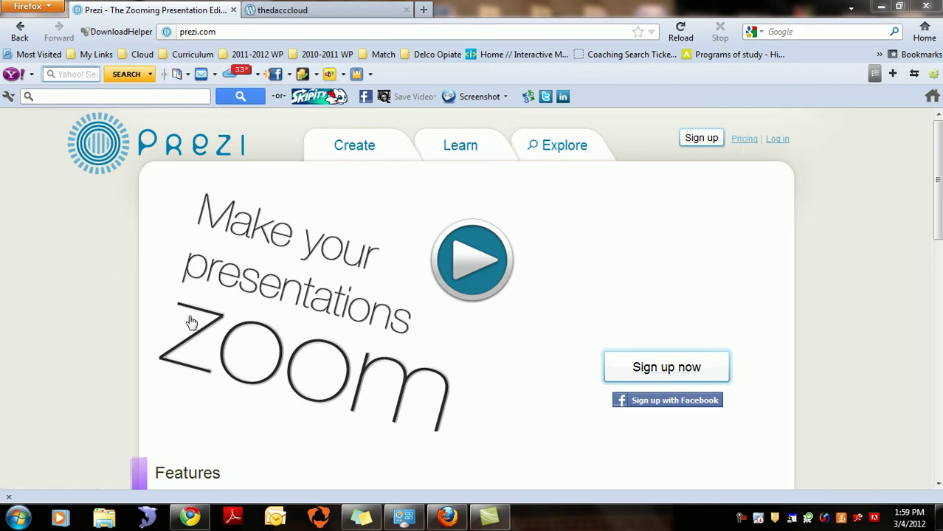
Step: Switch to Chrome and show the Prezi Objectives outline in the 'Prezi Camtasia' Google Docs tab
{"action": "left_click", "coordinate": [190, 516]}
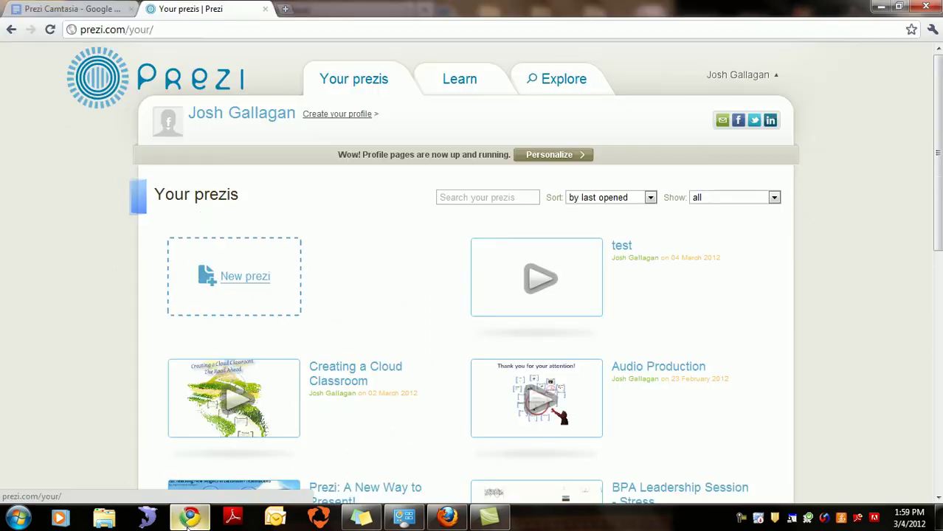
{"action": "left_click", "coordinate": [82, 10]}
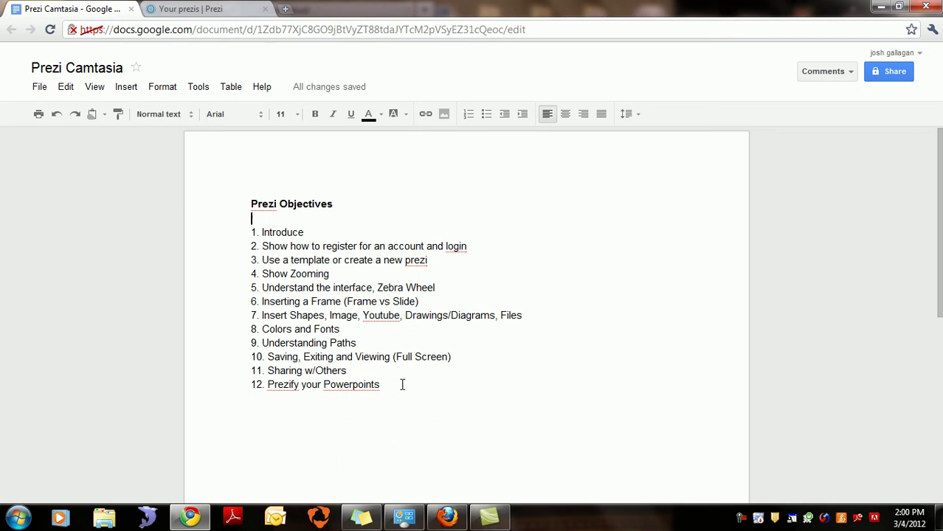
Step: Bring the prezi.com homepage in Firefox back to the front
{"action": "left_click", "coordinate": [447, 516]}
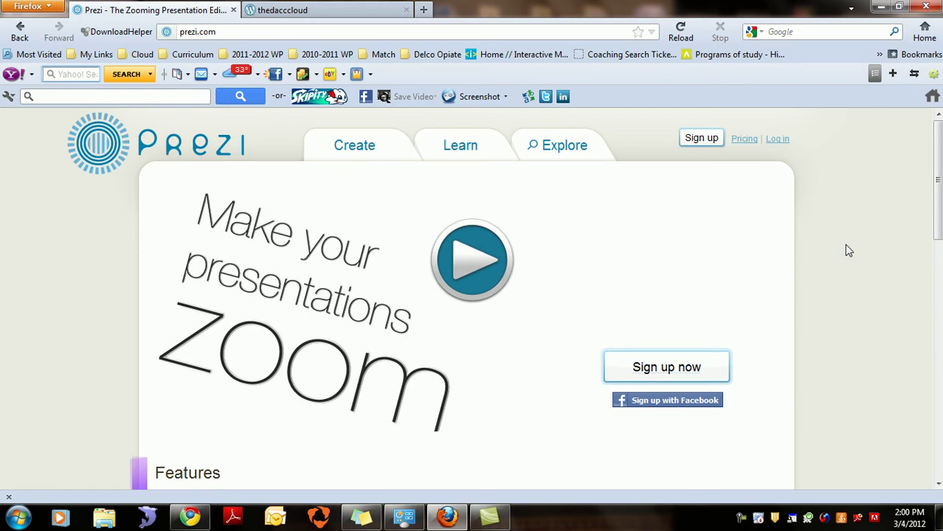
Step: Open the Creating a Cloud Classroom prezi from Your prezis in Chrome
{"action": "left_click", "coordinate": [190, 516]}
{"action": "left_click", "coordinate": [206, 9]}
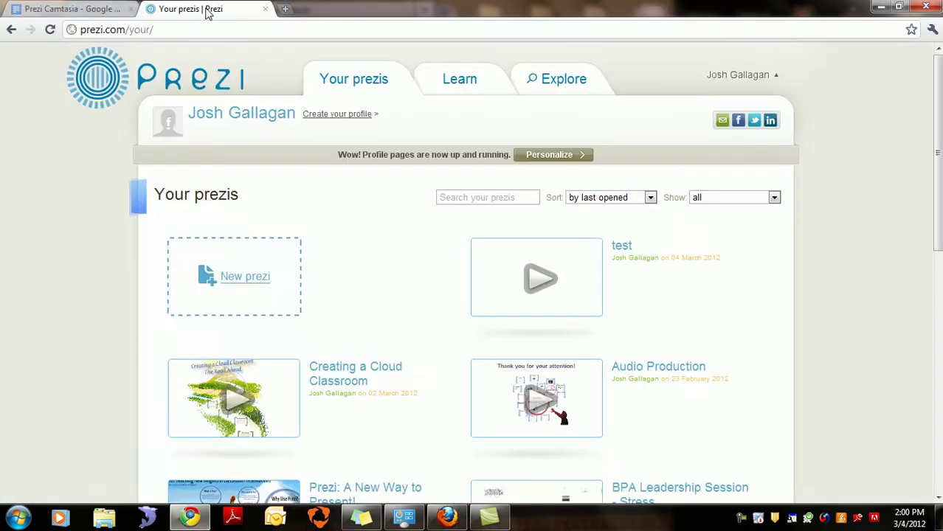
{"action": "left_click", "coordinate": [250, 394]}
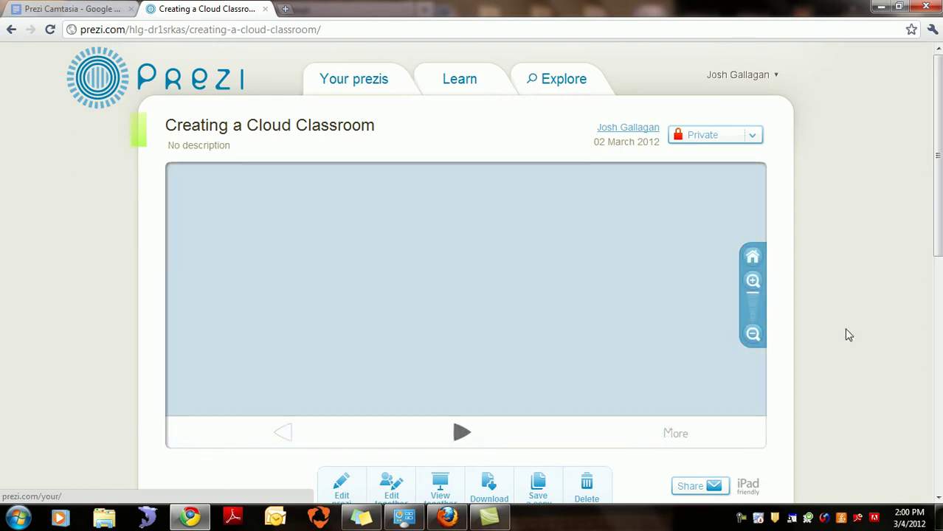
Step: Present it from The Cloud through KISS, The Plan, Timeline and quote frames, then start Firefox sign-up
{"action": "left_click", "coordinate": [461, 435]}
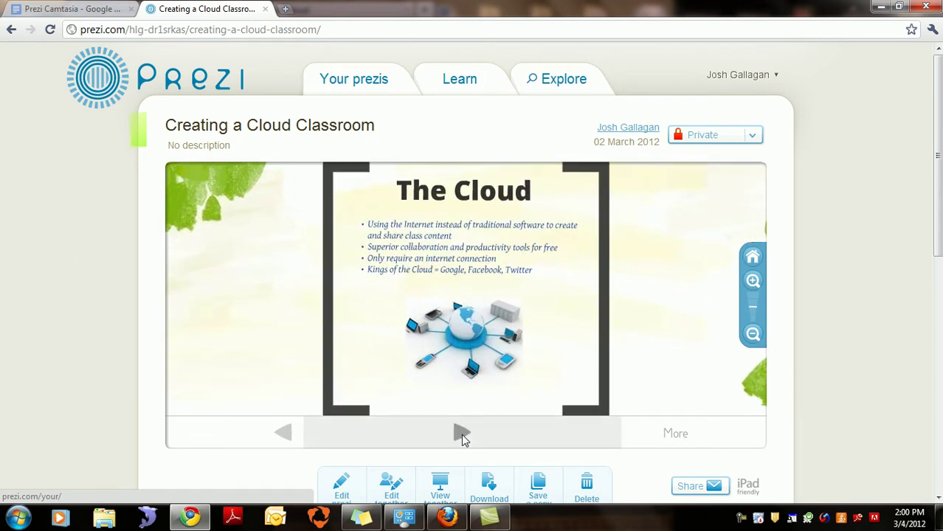
{"action": "left_click", "coordinate": [461, 434]}
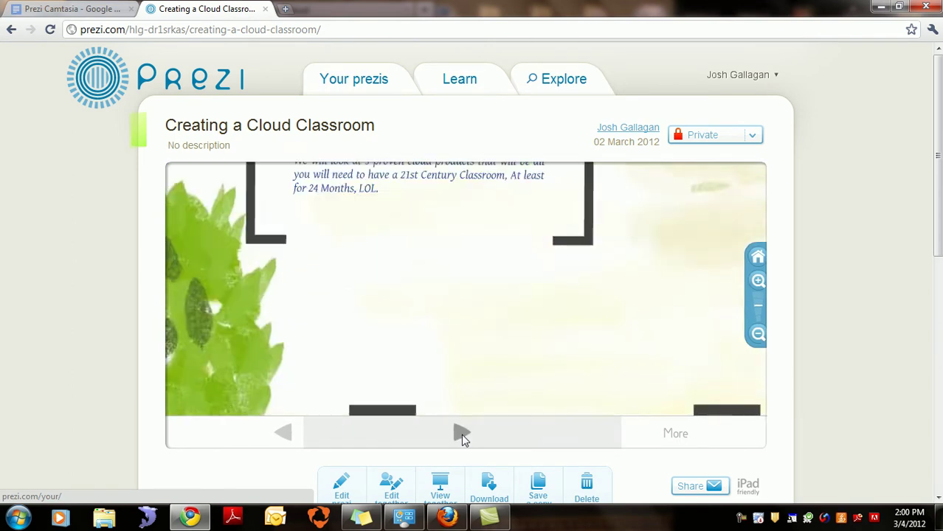
{"action": "left_click", "coordinate": [461, 434]}
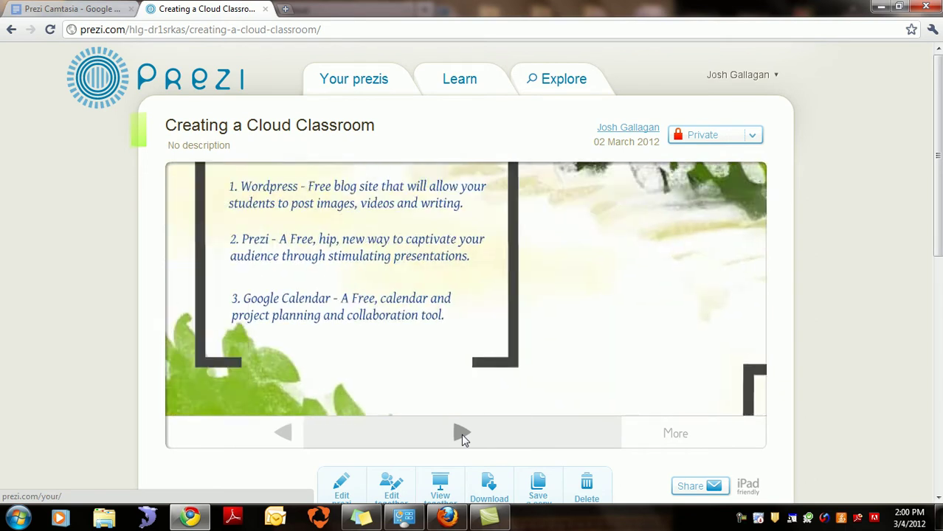
{"action": "left_click", "coordinate": [461, 434]}
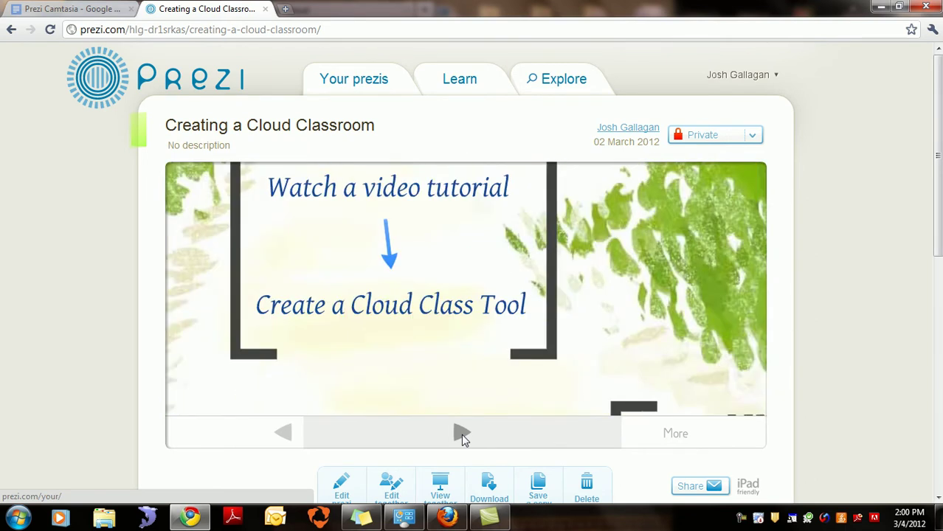
{"action": "left_click", "coordinate": [460, 434]}
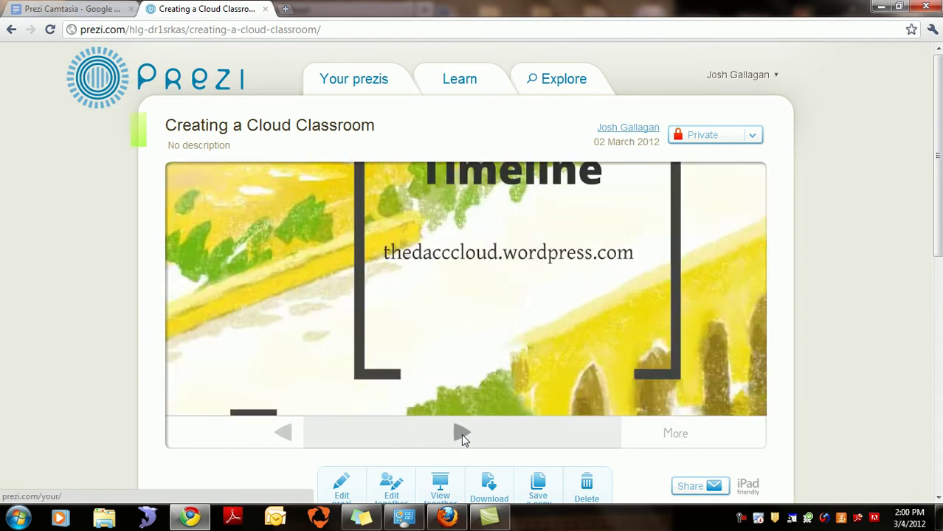
{"action": "left_click", "coordinate": [461, 433]}
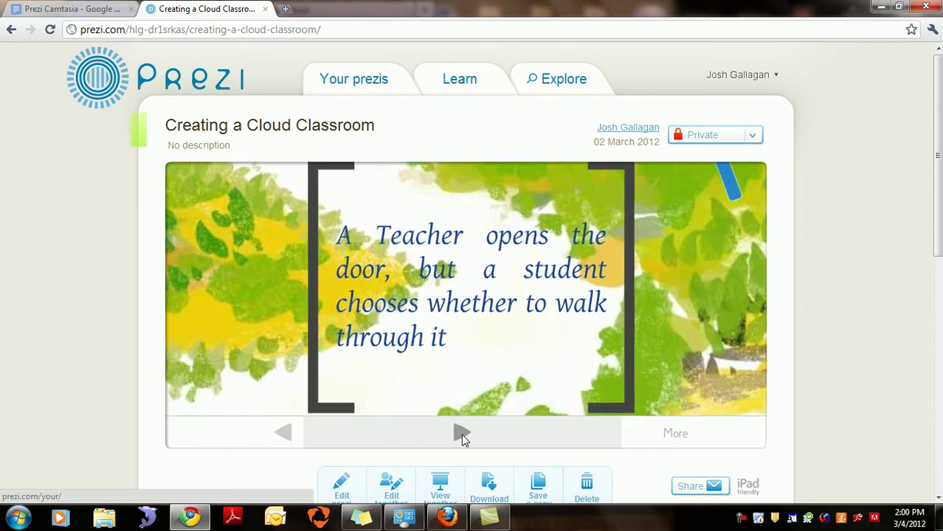
{"action": "left_click", "coordinate": [461, 433]}
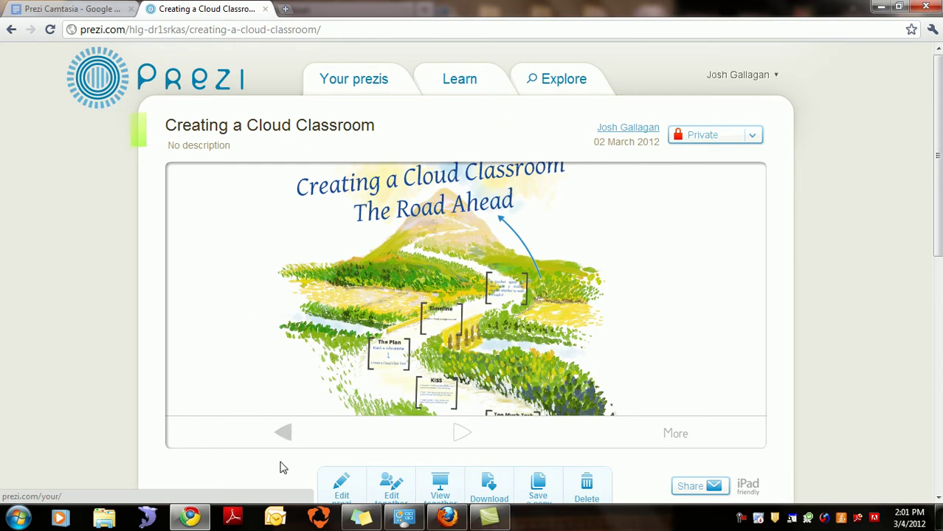
{"action": "left_click", "coordinate": [446, 517]}
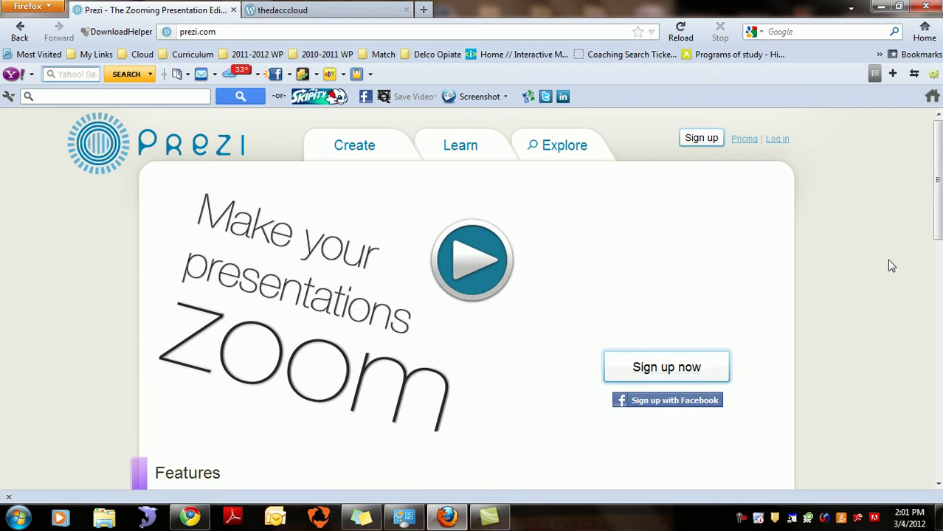
{"action": "left_click", "coordinate": [668, 368]}
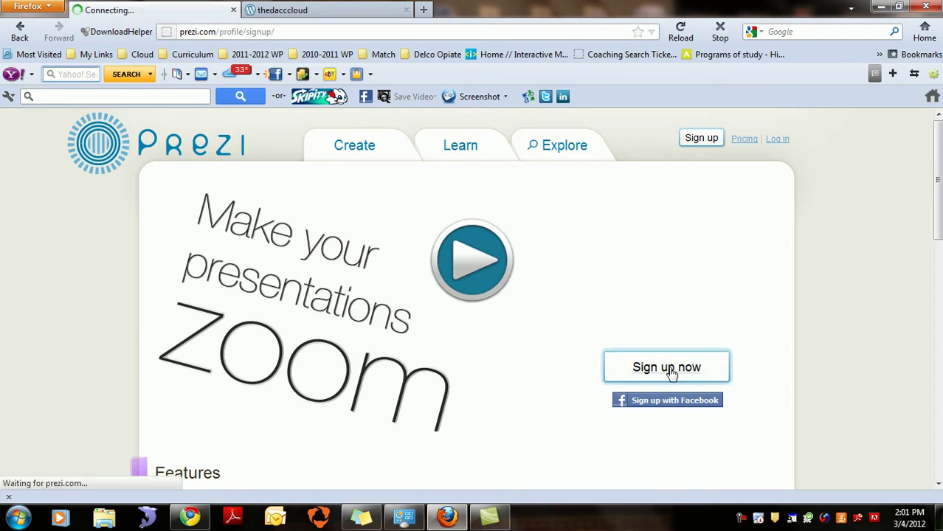
Step: Scroll the pricing table and open the Student/Teacher Licenses options
{"action": "left_click_drag", "start_coordinate": [938, 201], "coordinate": [938, 240]}
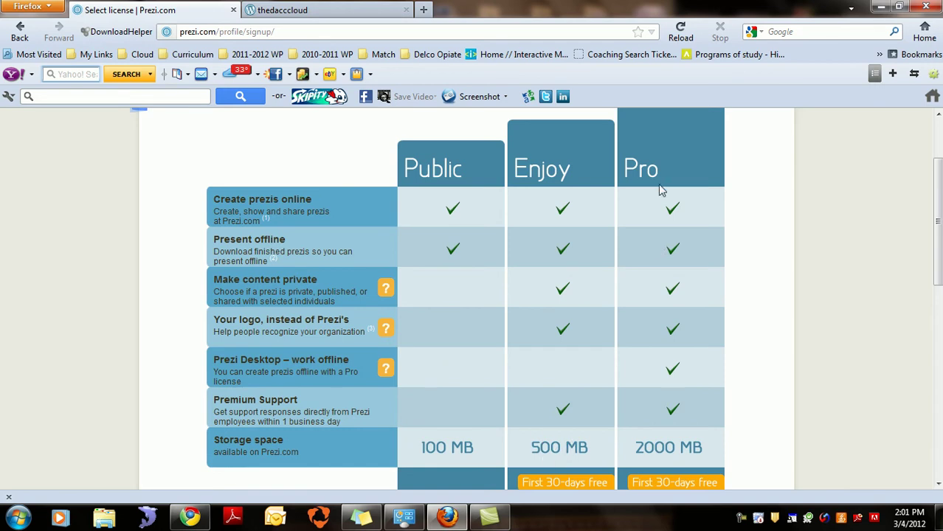
{"action": "left_click_drag", "start_coordinate": [937, 208], "coordinate": [930, 316]}
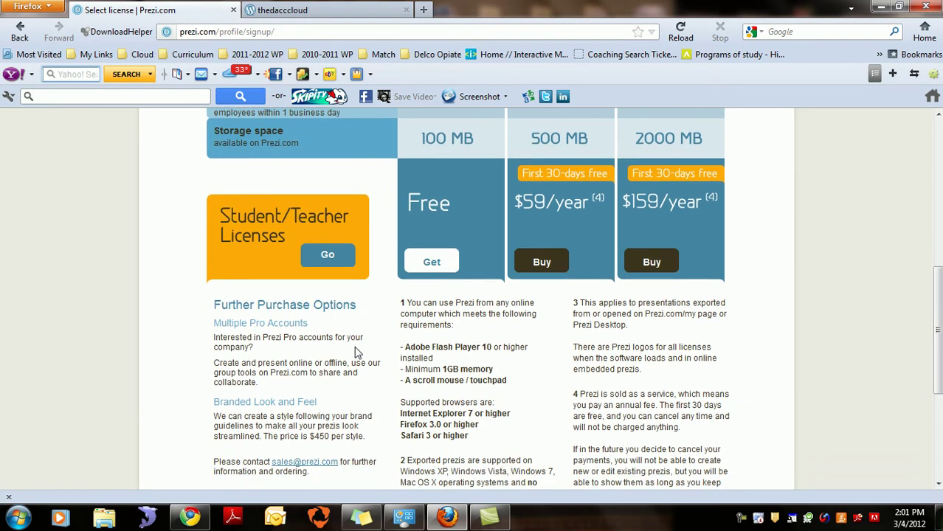
{"action": "left_click", "coordinate": [332, 256]}
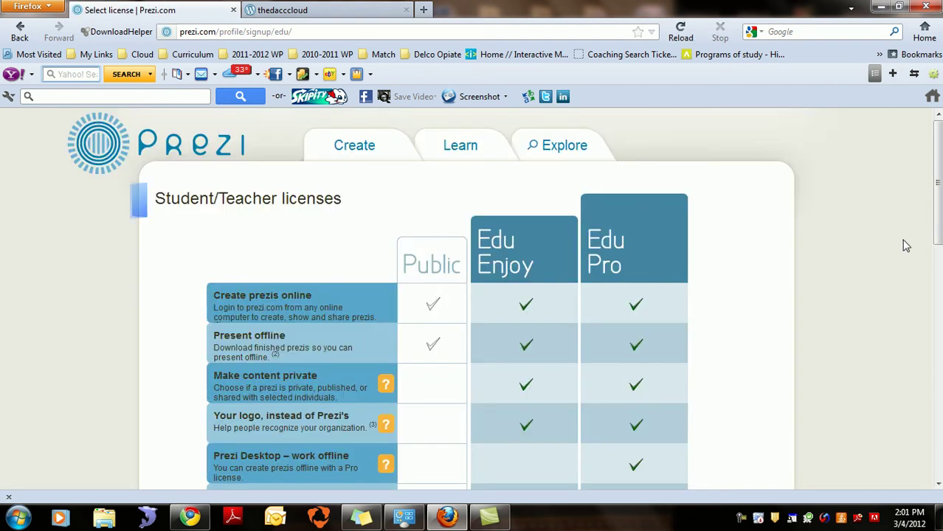
Step: Scroll through the Edu Enjoy versus Edu Pro license comparison
{"action": "left_click_drag", "start_coordinate": [938, 157], "coordinate": [940, 200]}
{"action": "scroll", "coordinate": [538, 154], "scroll_direction": "up", "scroll_amount": 1}
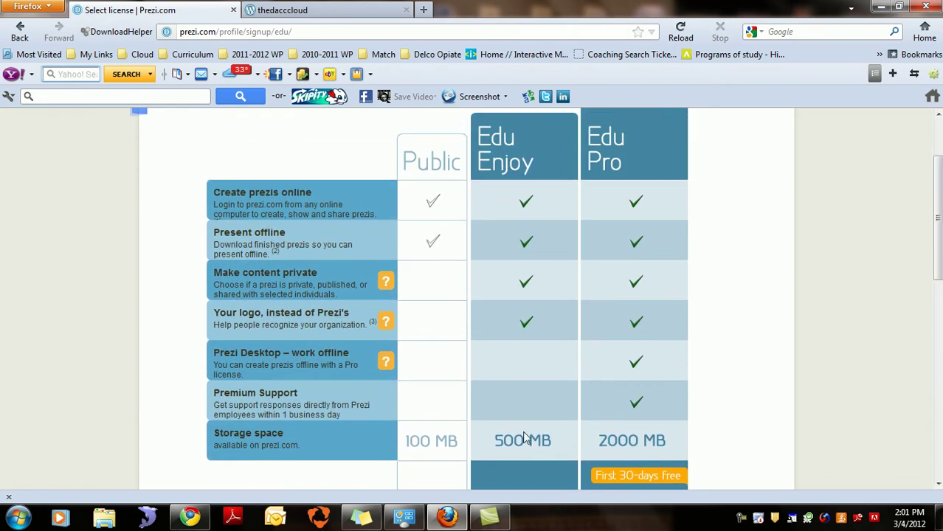
{"action": "left_click_drag", "start_coordinate": [938, 249], "coordinate": [939, 253]}
{"action": "scroll", "coordinate": [939, 253], "scroll_direction": "down", "scroll_amount": 3}
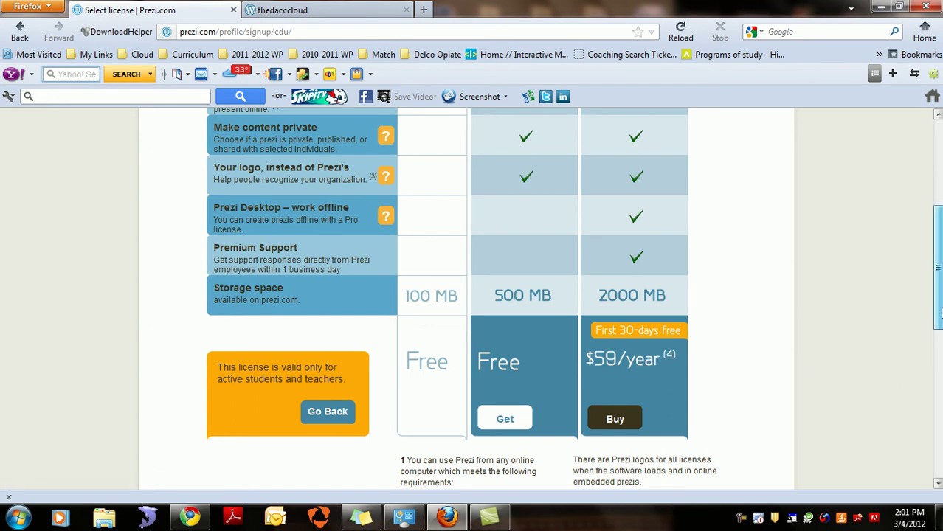
{"action": "scroll", "coordinate": [940, 308], "scroll_direction": "down", "scroll_amount": 3}
{"action": "scroll", "coordinate": [940, 309], "scroll_direction": "up", "scroll_amount": 3}
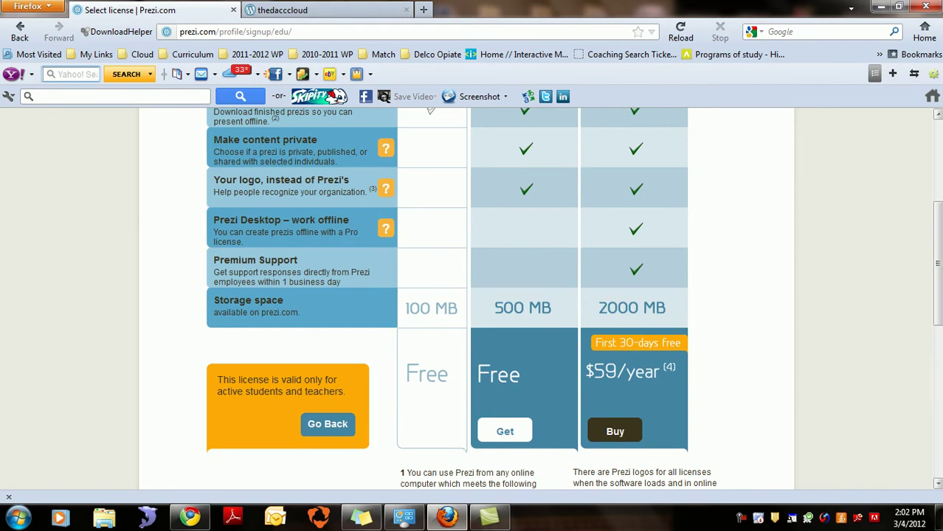
{"action": "scroll", "coordinate": [937, 295], "scroll_direction": "up", "scroll_amount": 5}
{"action": "scroll", "coordinate": [520, 152], "scroll_direction": "down", "scroll_amount": 1}
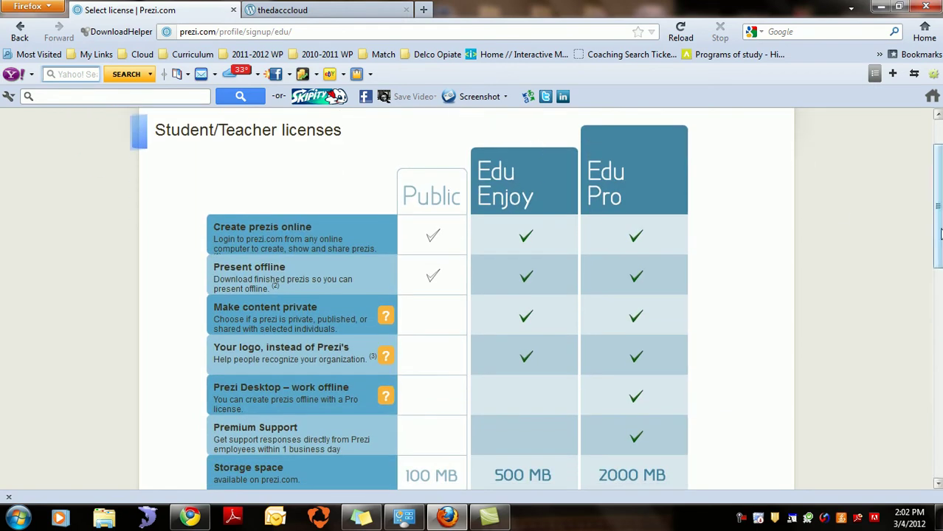
{"action": "left_click_drag", "start_coordinate": [937, 201], "coordinate": [936, 280]}
Step: Pick the free Edu Enjoy license, review its verification form, then return to the Cloud Classroom prezi
{"action": "left_click", "coordinate": [504, 371]}
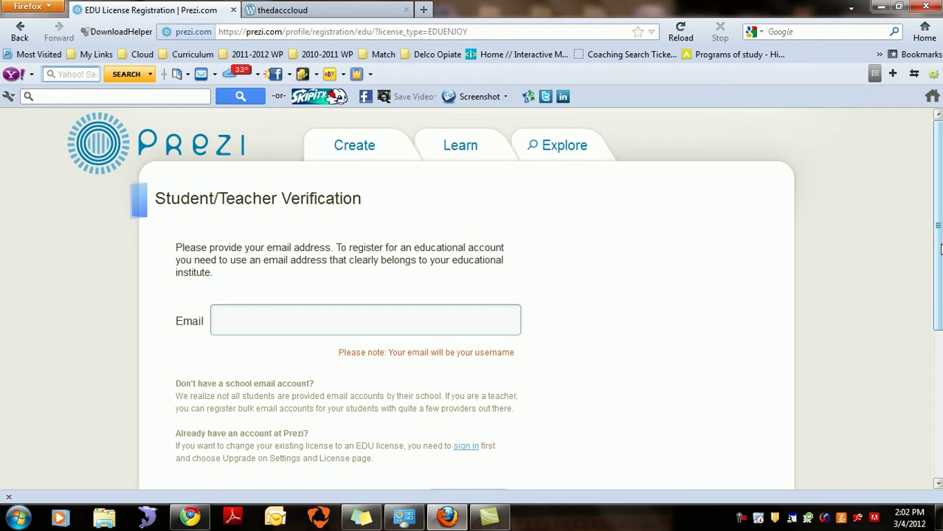
{"action": "left_click_drag", "start_coordinate": [939, 250], "coordinate": [940, 249]}
{"action": "scroll", "coordinate": [504, 298], "scroll_direction": "down", "scroll_amount": 1}
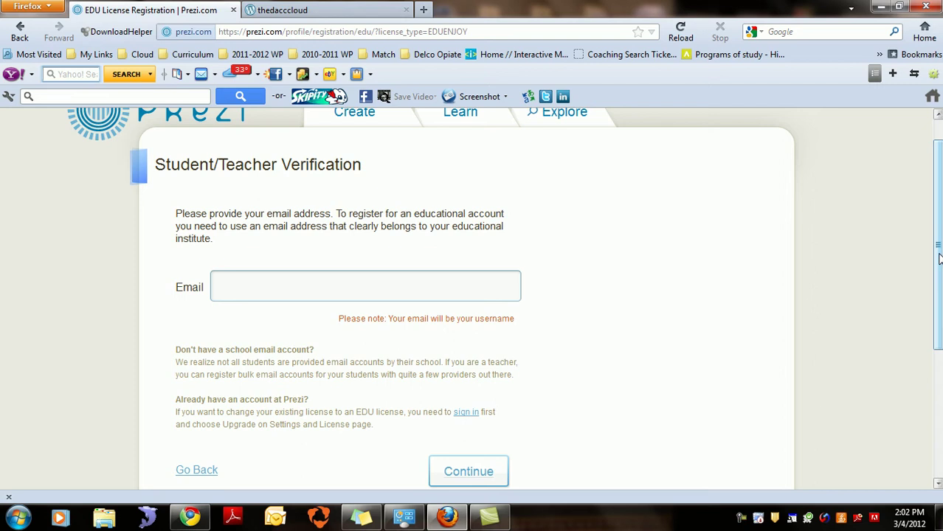
{"action": "left_click_drag", "start_coordinate": [938, 258], "coordinate": [938, 225]}
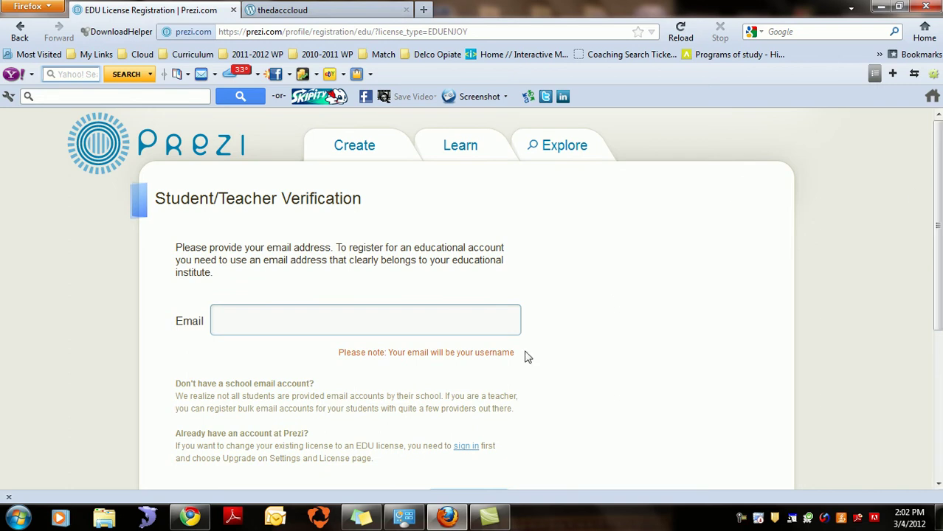
{"action": "left_click", "coordinate": [190, 518]}
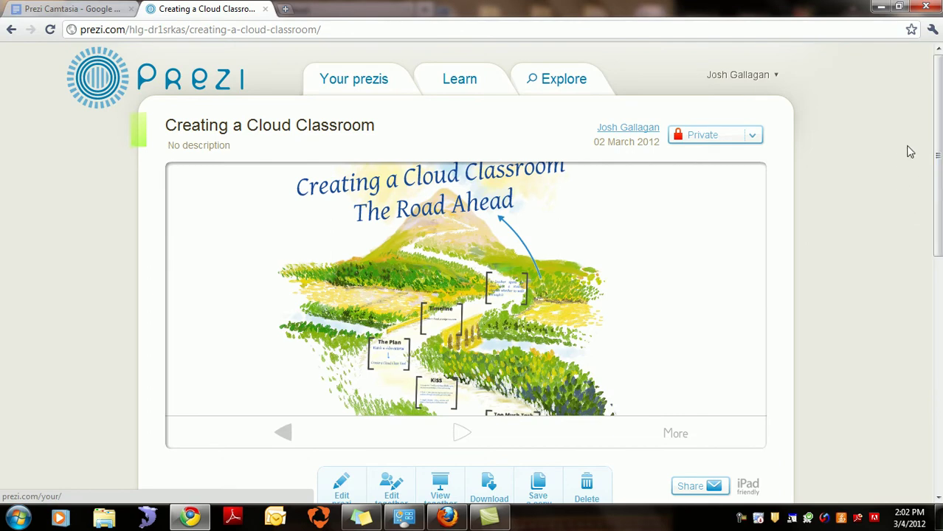
Step: Look through pages 1 and 2 of Your prezis, ending back on page 1
{"action": "left_click", "coordinate": [363, 78]}
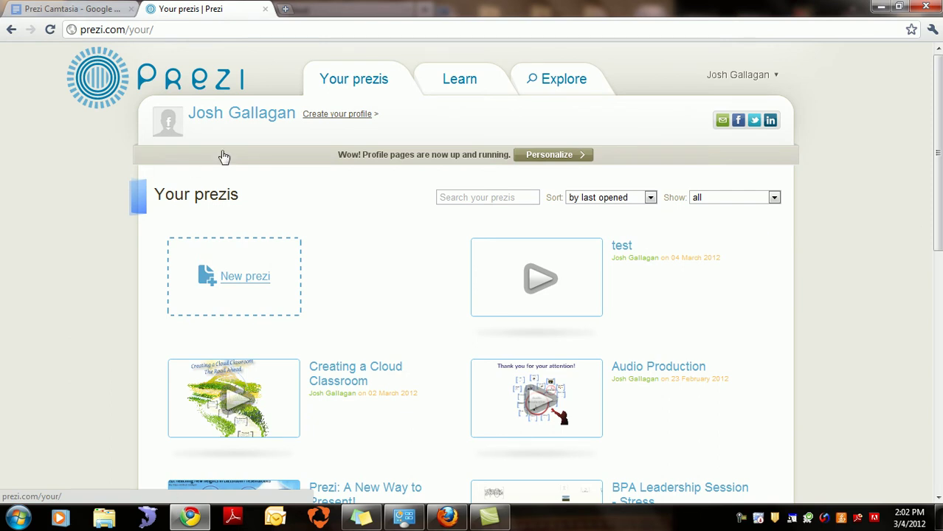
{"action": "left_click_drag", "start_coordinate": [930, 185], "coordinate": [923, 375]}
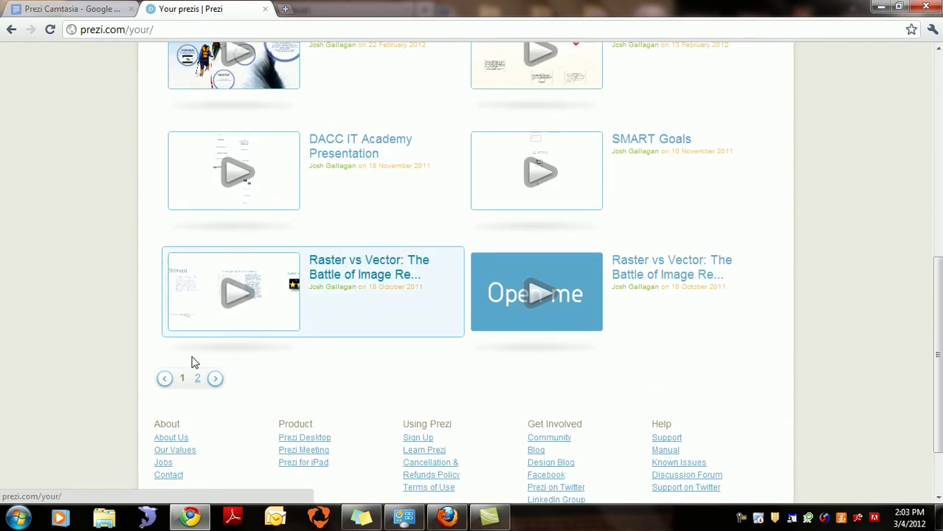
{"action": "left_click", "coordinate": [198, 380]}
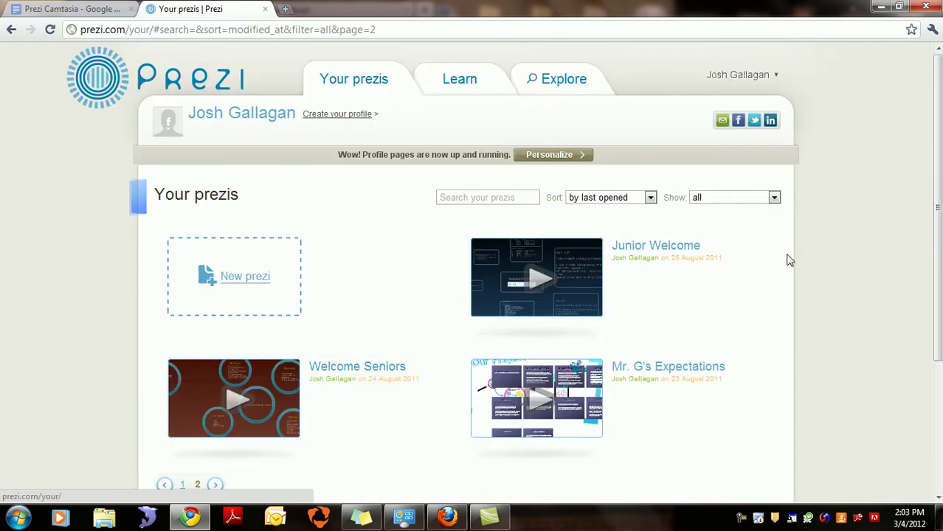
{"action": "left_click_drag", "start_coordinate": [939, 194], "coordinate": [939, 326]}
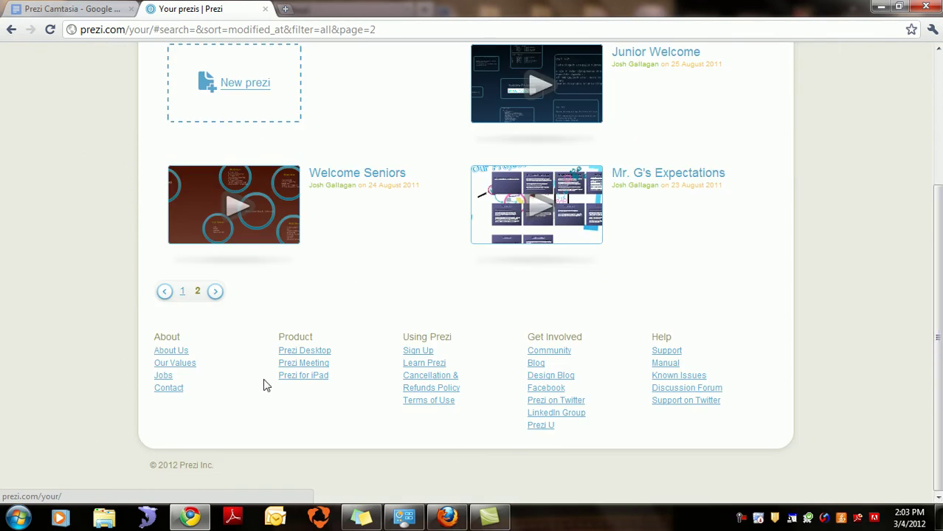
{"action": "left_click", "coordinate": [183, 292]}
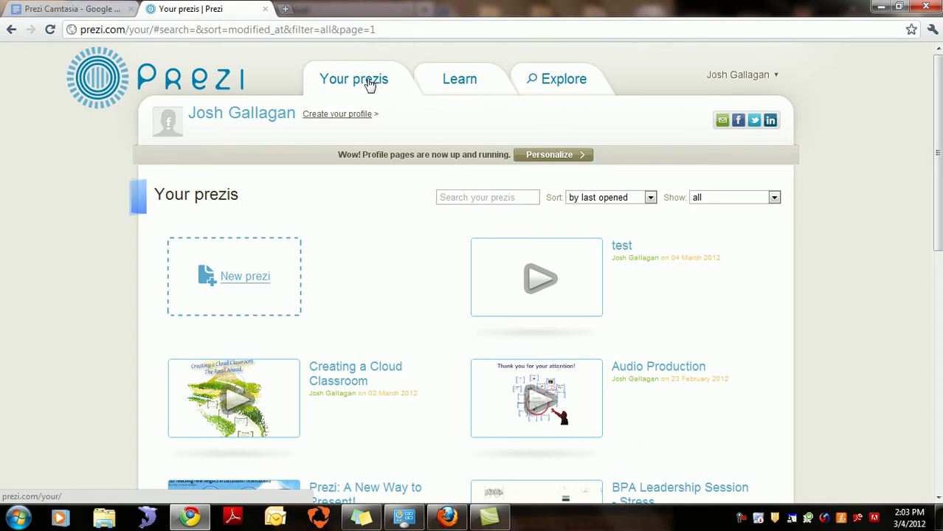
Step: Glance at Learn Prezi, then browse Explore categories from Business & Conferences to Fun
{"action": "left_click", "coordinate": [458, 84]}
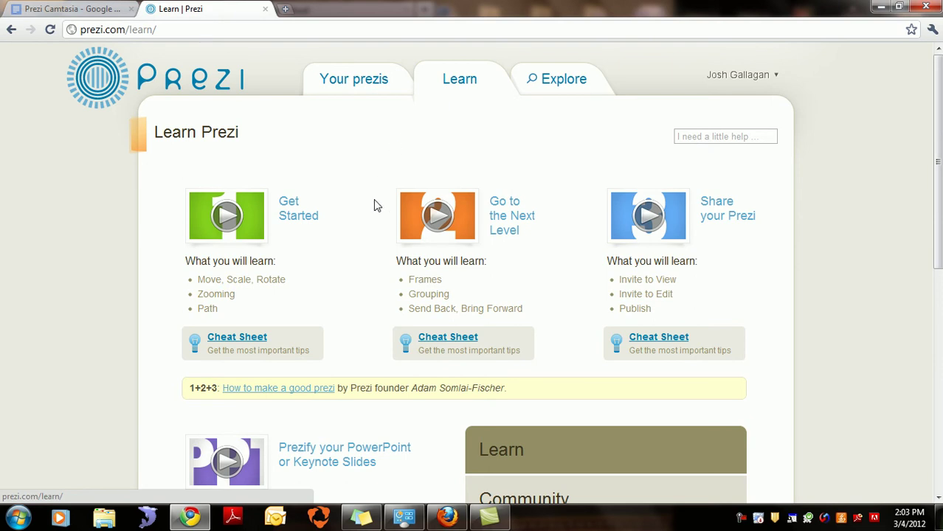
{"action": "left_click", "coordinate": [568, 87]}
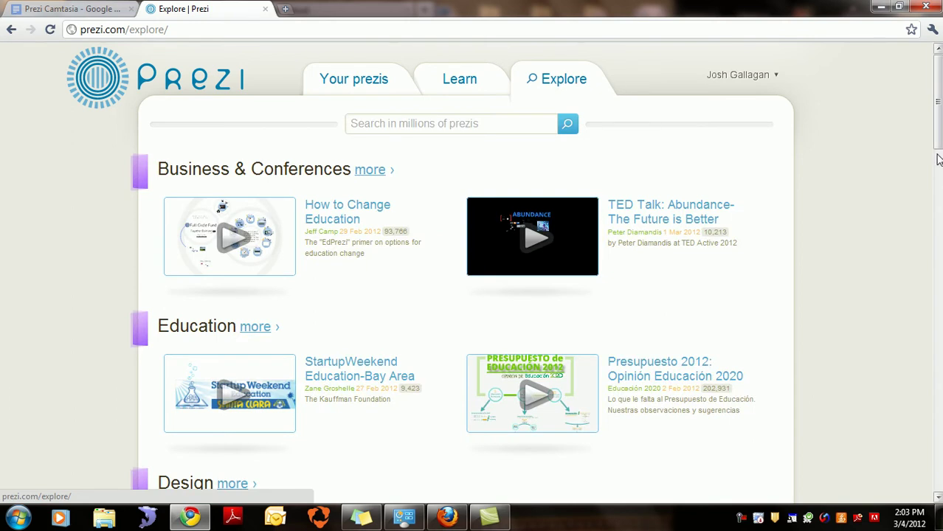
{"action": "scroll", "coordinate": [472, 273], "scroll_direction": "down", "scroll_amount": 10}
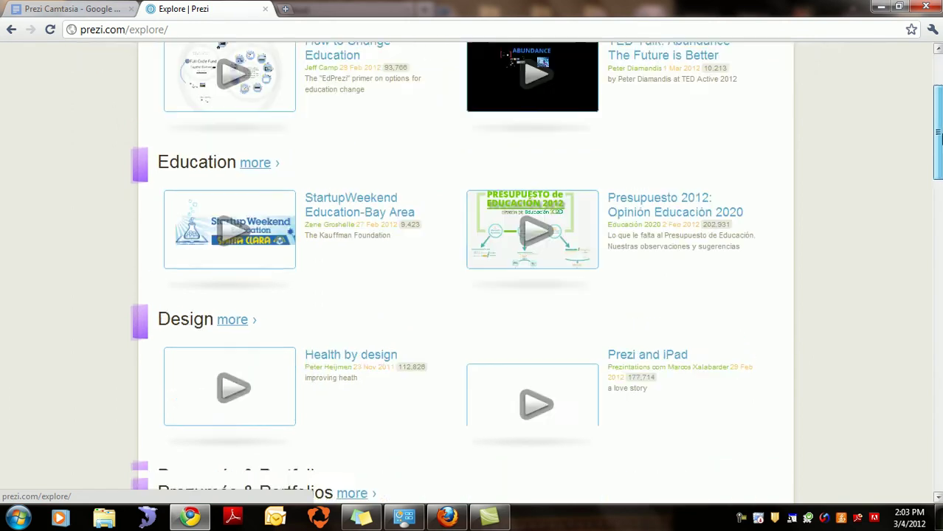
{"action": "left_click_drag", "start_coordinate": [937, 264], "coordinate": [938, 310]}
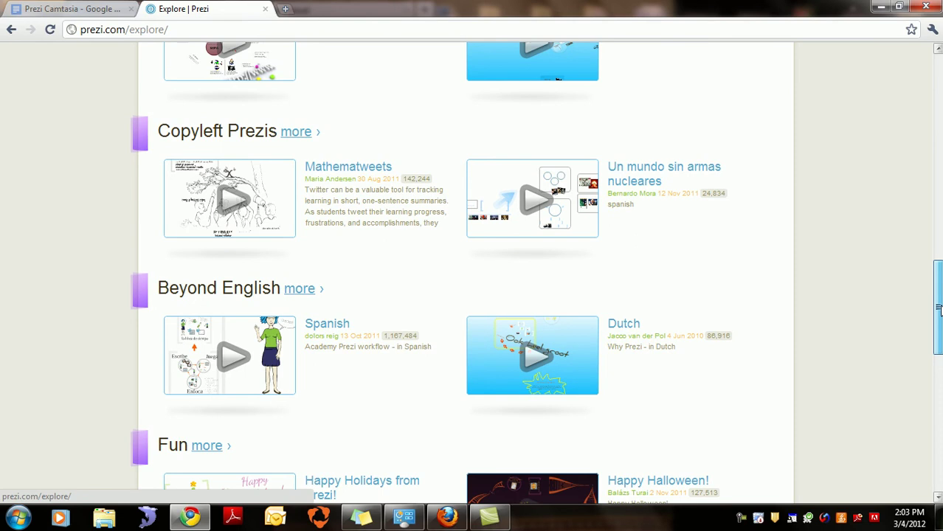
{"action": "left_click_drag", "start_coordinate": [939, 308], "coordinate": [938, 102]}
Step: Search public prezis for 'football', then go back to Your prezis
{"action": "left_click", "coordinate": [464, 122]}
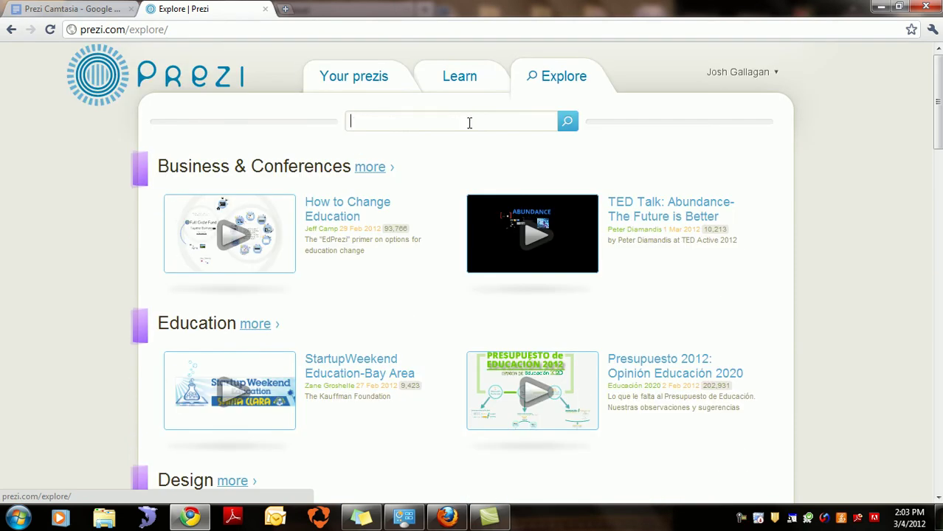
{"action": "type", "text": "football"}
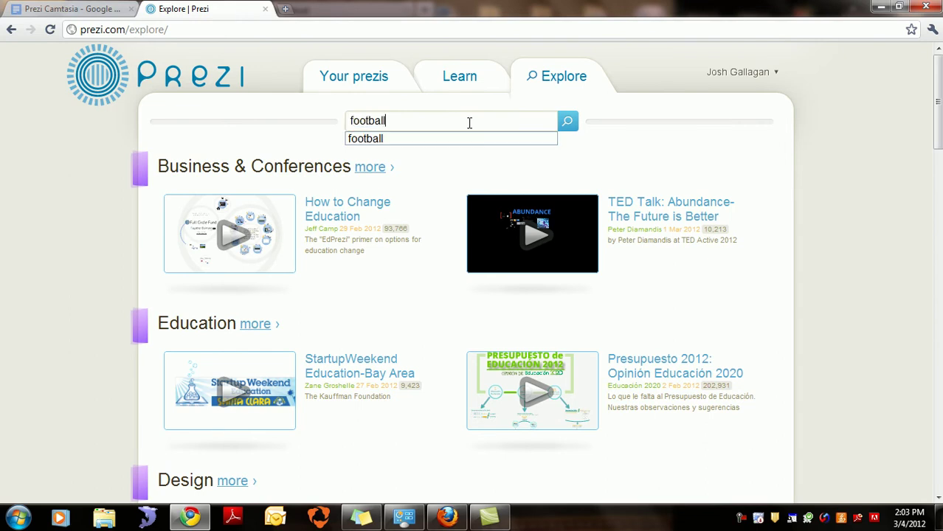
{"action": "key", "text": "Return"}
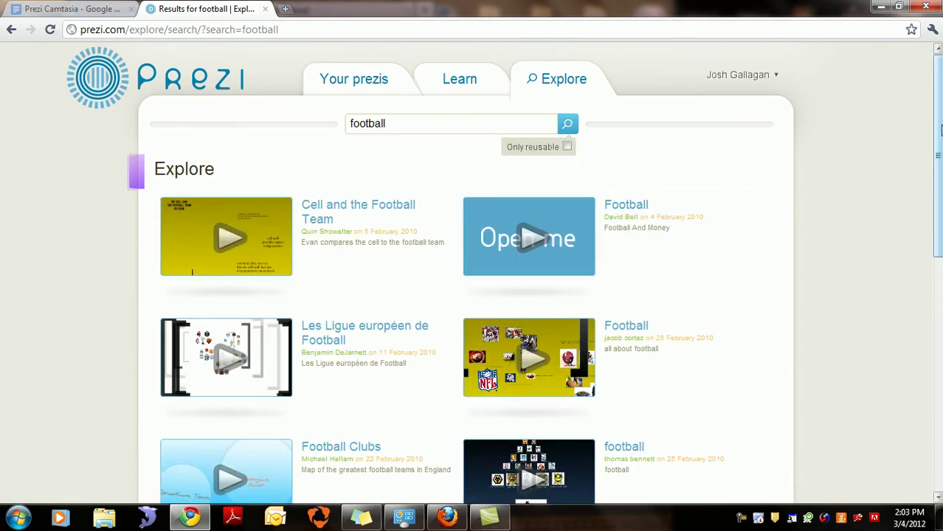
{"action": "left_click_drag", "start_coordinate": [939, 131], "coordinate": [939, 128]}
{"action": "left_click", "coordinate": [365, 74]}
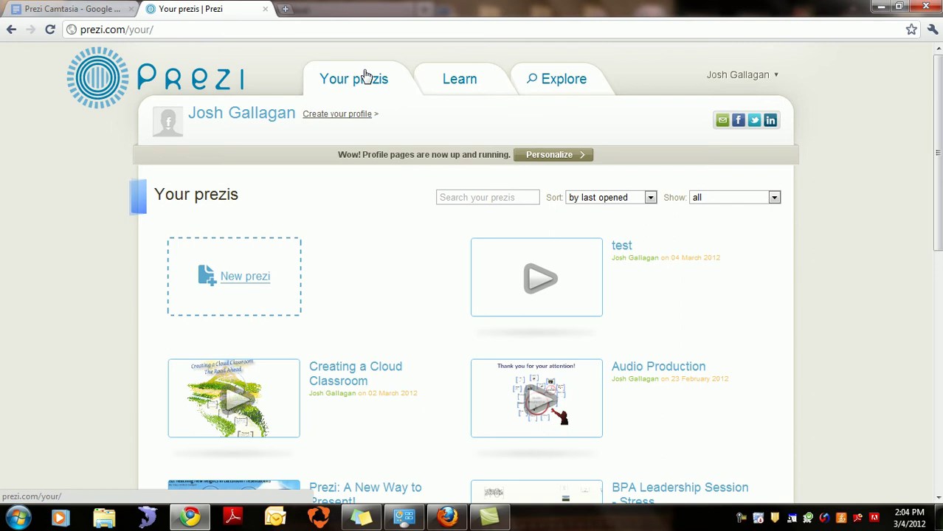
Step: Create a new prezi with the title 'Cloud Class Prezi'
{"action": "left_click", "coordinate": [241, 279]}
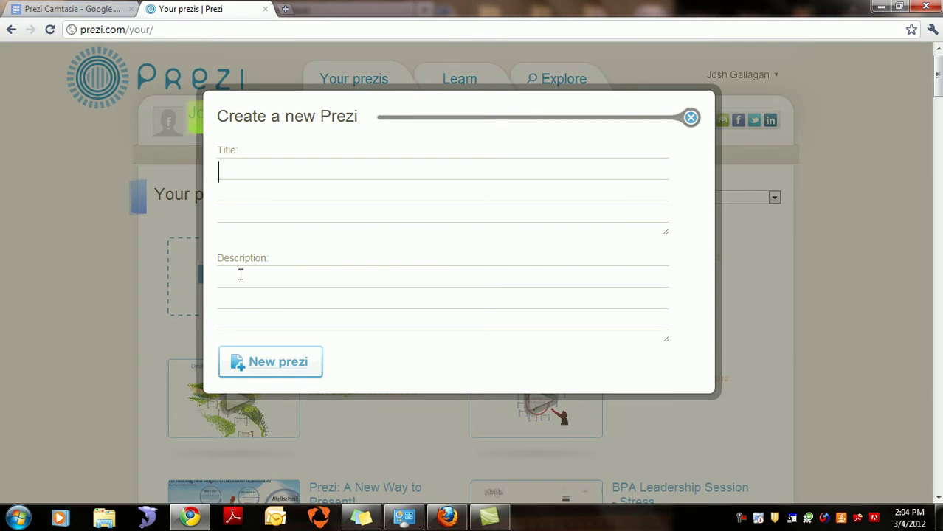
{"action": "type", "text": "Cloud "}
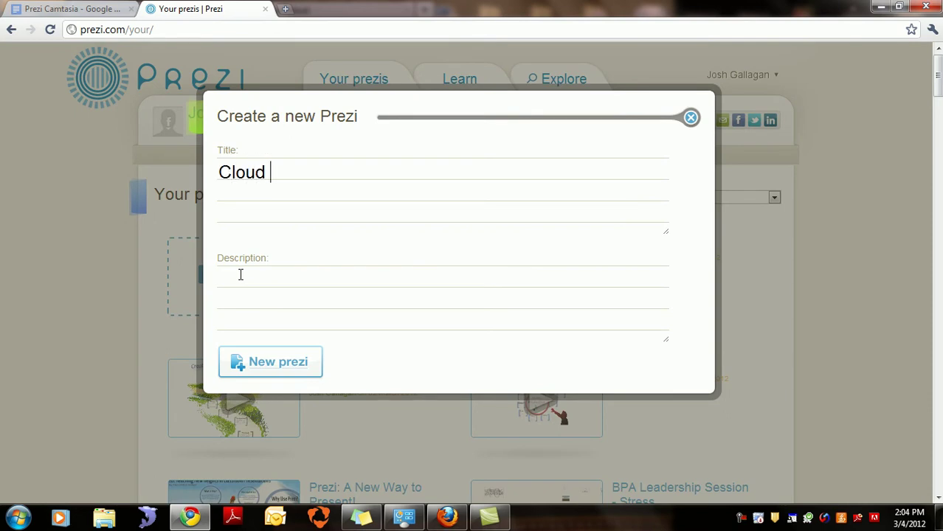
{"action": "type", "text": "Class Prezi"}
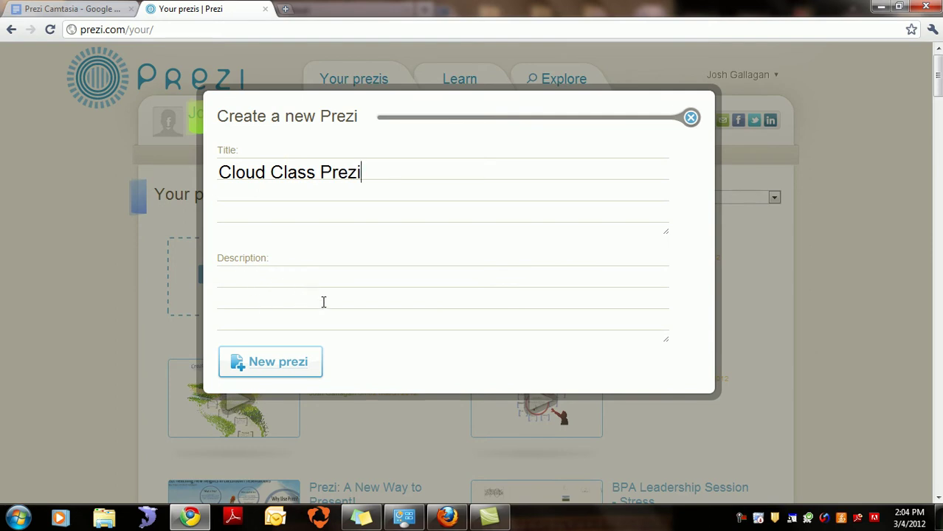
{"action": "left_click", "coordinate": [287, 365]}
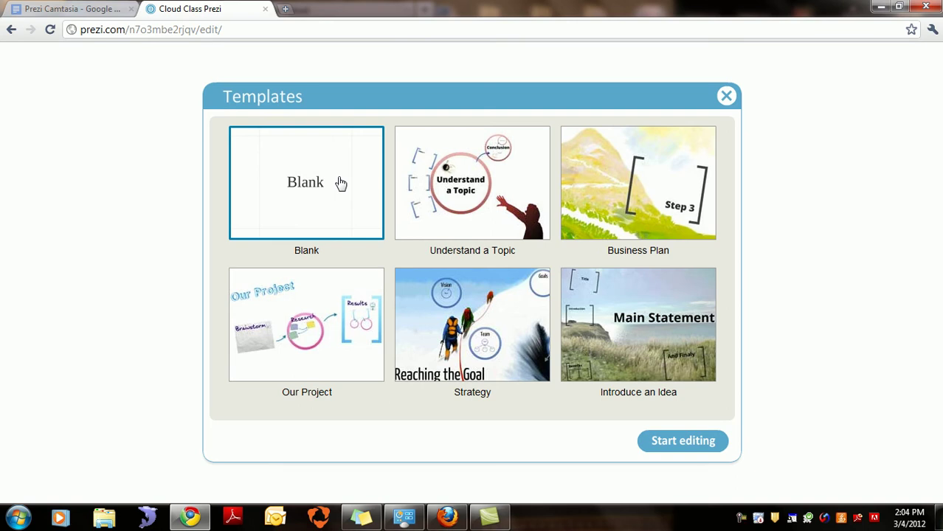
Step: Start editing Cloud Class Prezi from the Blank template
{"action": "left_click", "coordinate": [682, 443]}
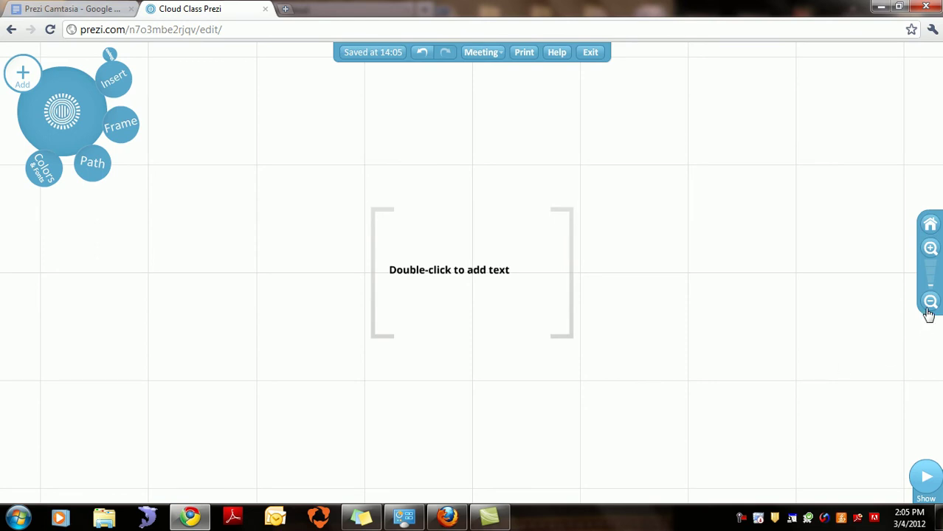
Step: Zoom fully in on the placeholder text, then back out to frame the whole bracket placeholder
{"action": "left_click", "coordinate": [930, 246]}
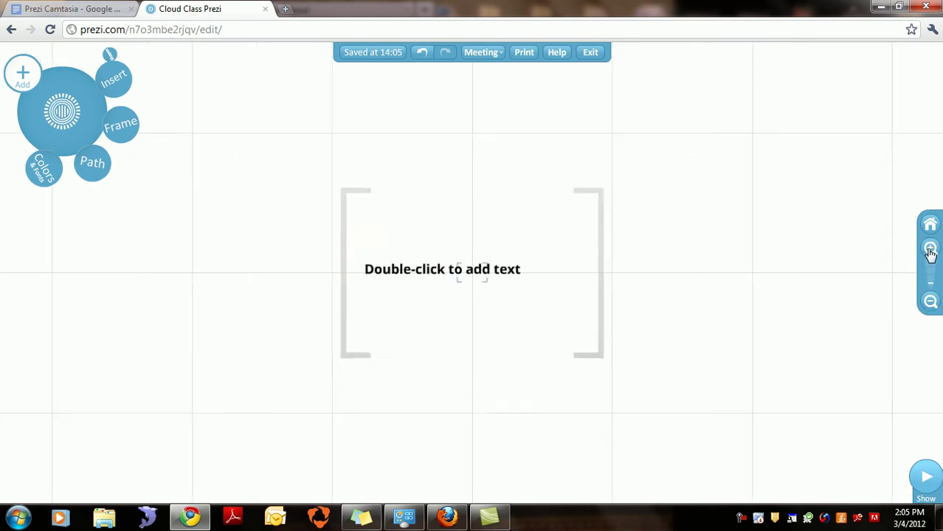
{"action": "left_click", "coordinate": [930, 249]}
{"action": "left_click", "coordinate": [930, 249]}
{"action": "left_click", "coordinate": [930, 249]}
{"action": "left_click", "coordinate": [930, 249]}
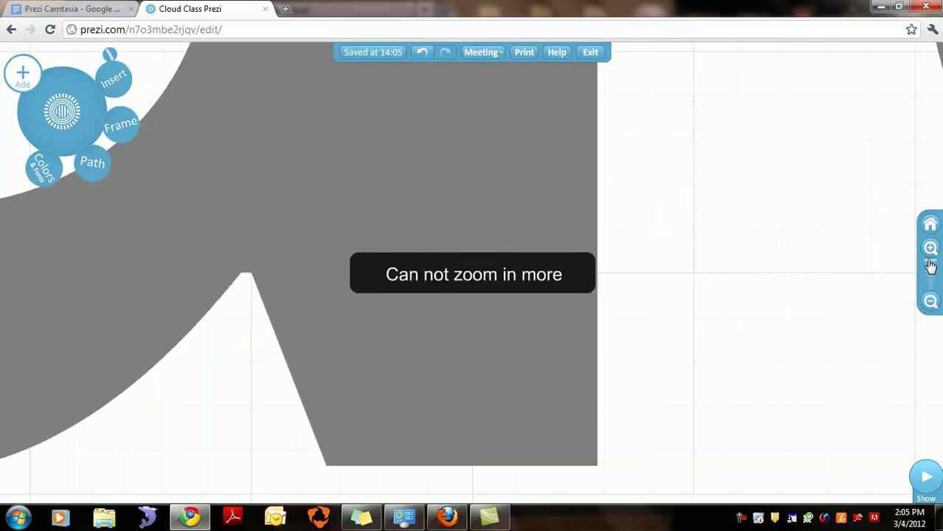
{"action": "left_click", "coordinate": [930, 303]}
{"action": "left_click", "coordinate": [930, 303]}
{"action": "left_click", "coordinate": [930, 304]}
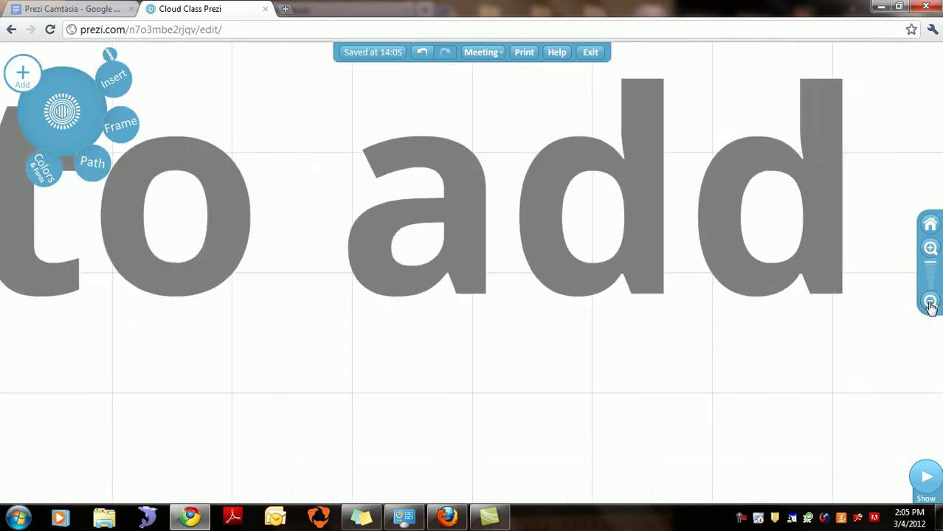
{"action": "left_click", "coordinate": [930, 304]}
{"action": "left_click", "coordinate": [930, 304]}
{"action": "left_click", "coordinate": [930, 304]}
{"action": "left_click", "coordinate": [930, 304]}
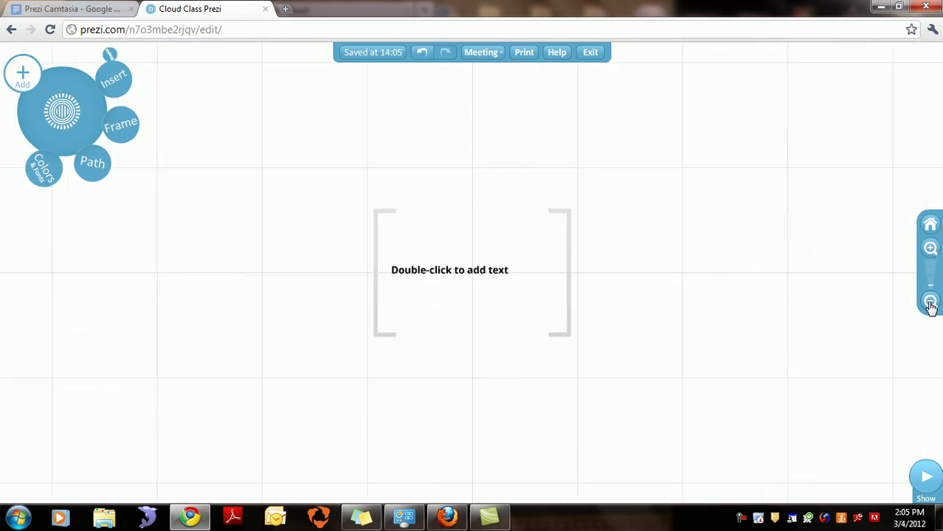
{"action": "left_click", "coordinate": [929, 249]}
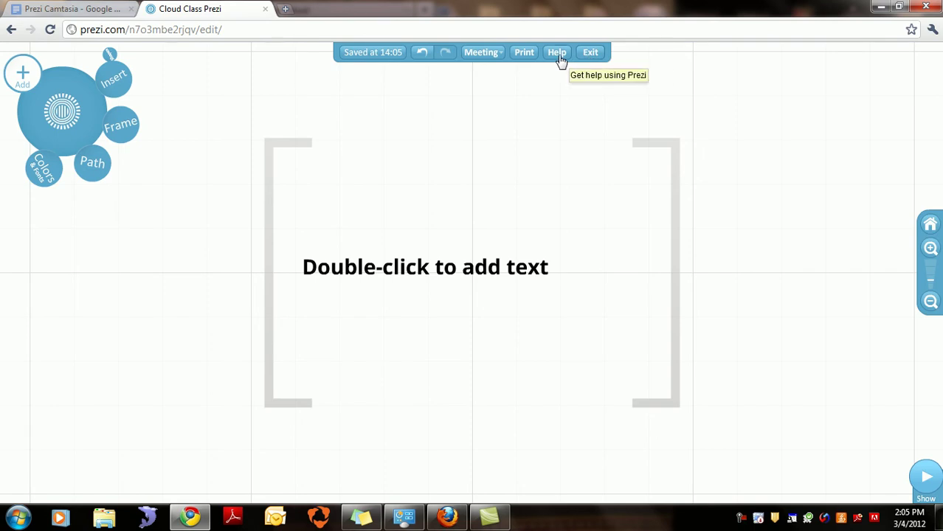
{"action": "left_click", "coordinate": [500, 53]}
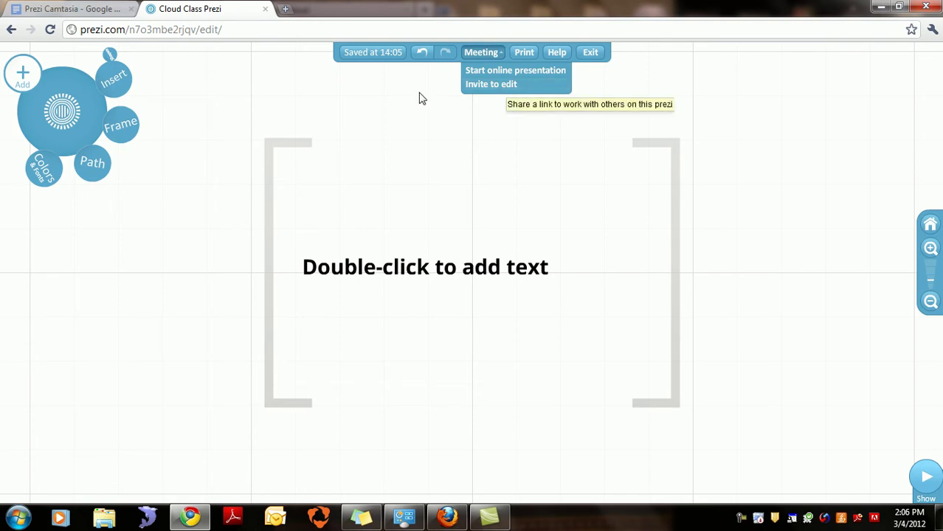
{"action": "double_click", "coordinate": [393, 95]}
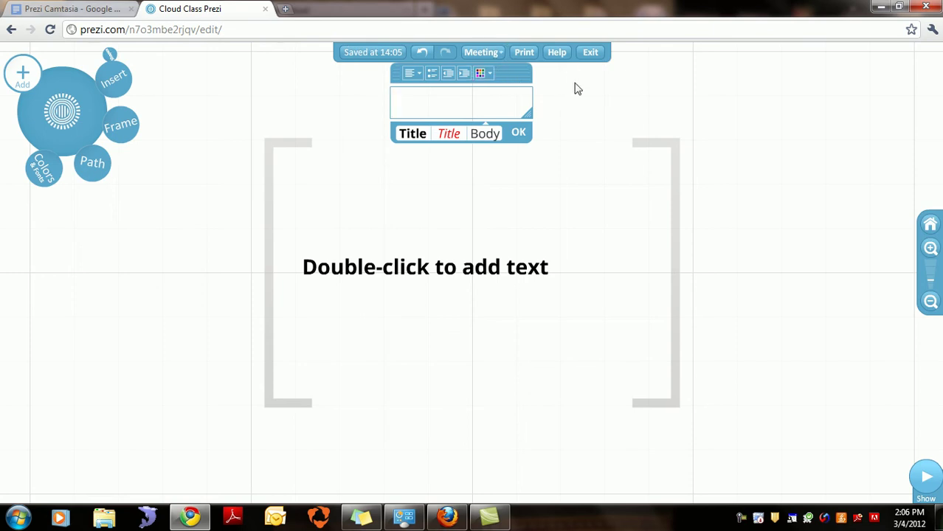
{"action": "left_click_drag", "start_coordinate": [516, 74], "coordinate": [775, 106]}
{"action": "left_click", "coordinate": [780, 172]}
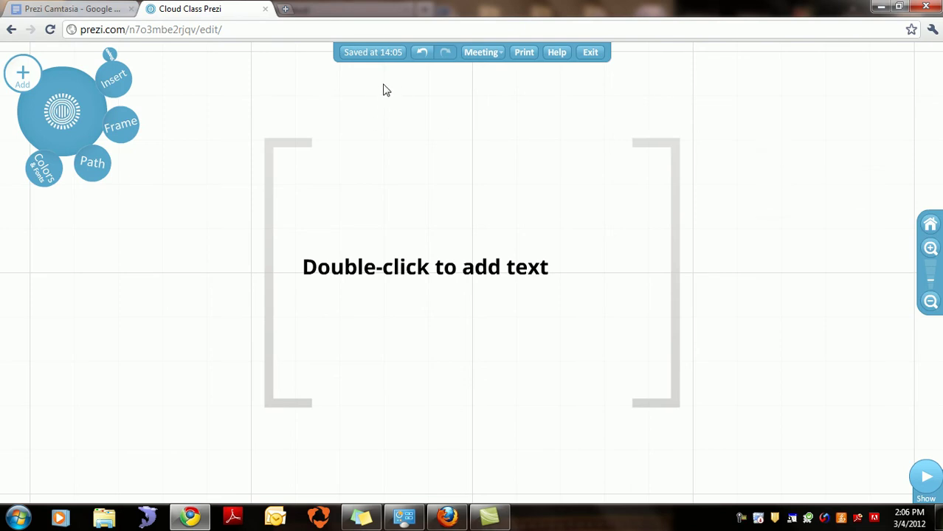
{"action": "left_click", "coordinate": [344, 96]}
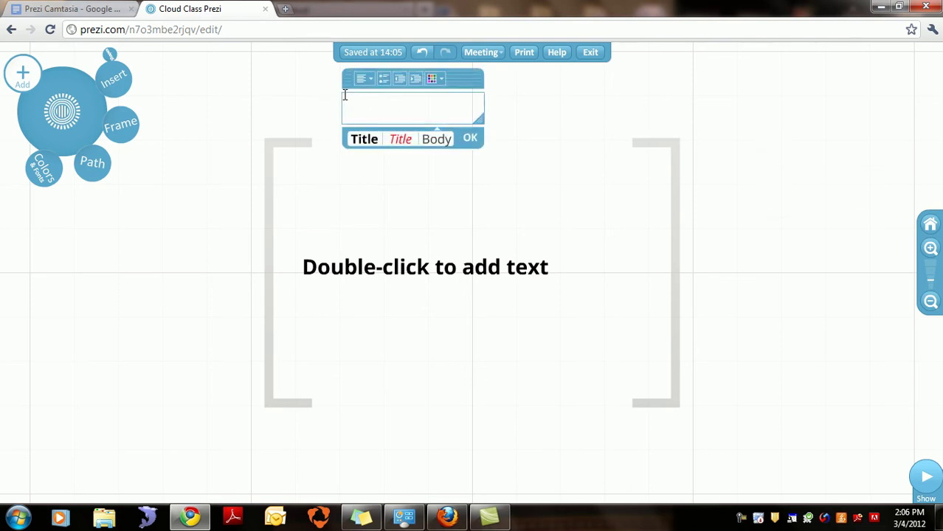
{"action": "left_click", "coordinate": [470, 138]}
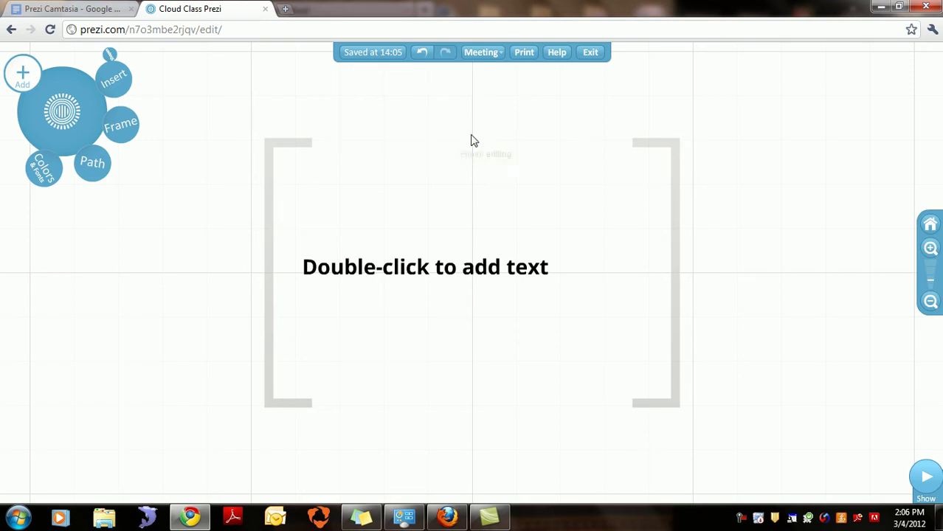
{"action": "left_click", "coordinate": [414, 122]}
{"action": "left_click", "coordinate": [543, 164]}
Step: Select the bracket frame, rotate it about 30° counter-clockwise and reposition it with its placeholder
{"action": "left_click", "coordinate": [279, 148]}
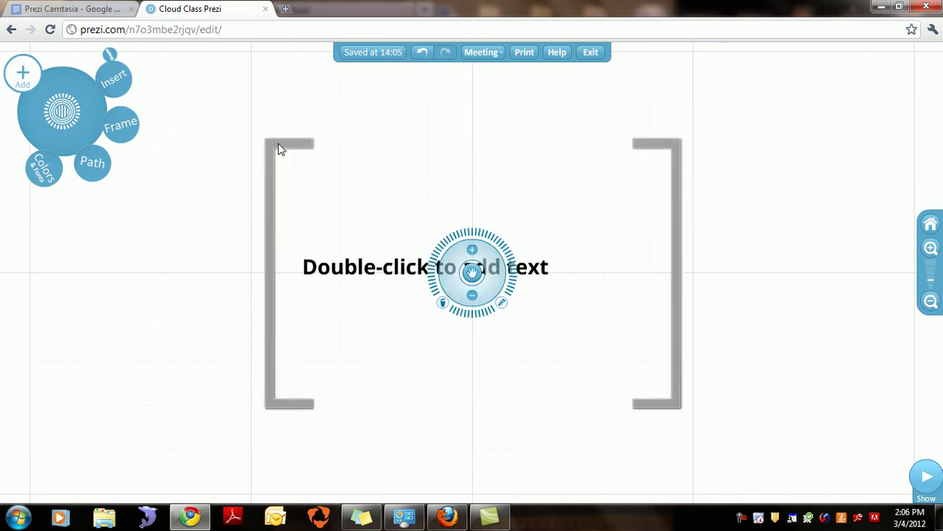
{"action": "left_click", "coordinate": [223, 147]}
{"action": "left_click", "coordinate": [274, 152]}
{"action": "left_click_drag", "start_coordinate": [457, 316], "coordinate": [457, 312]}
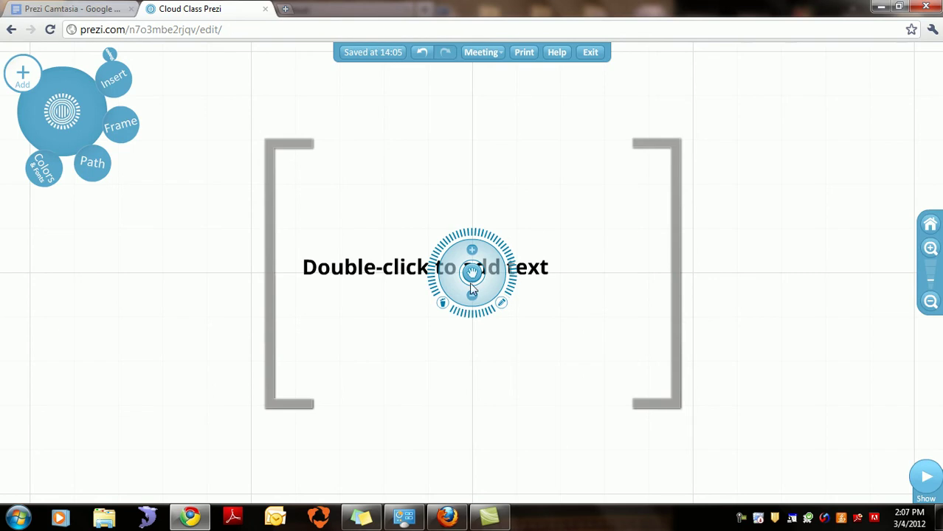
{"action": "left_click_drag", "start_coordinate": [472, 274], "coordinate": [459, 261]}
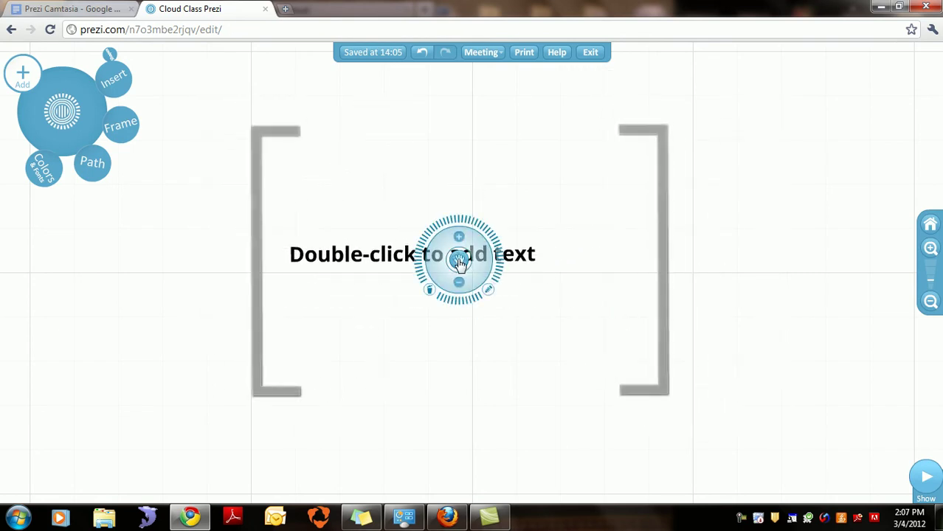
Step: Try out sizes for the bracket frame using the zebra's + and − controls
{"action": "left_click", "coordinate": [459, 286]}
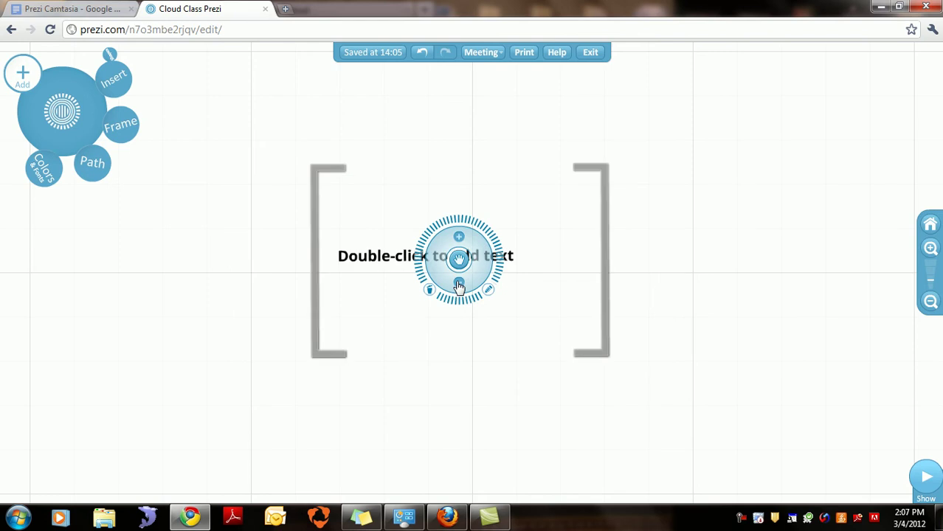
{"action": "left_click", "coordinate": [459, 240]}
{"action": "left_click", "coordinate": [459, 240]}
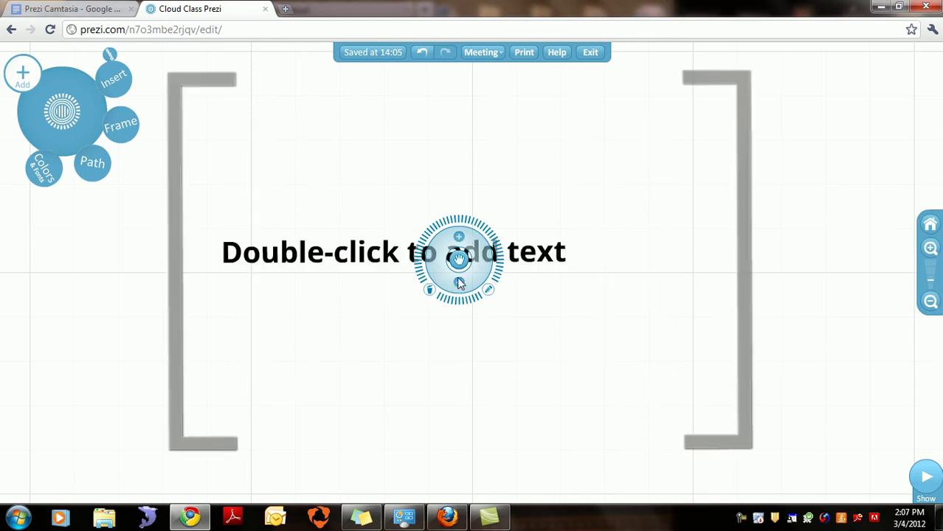
{"action": "left_click", "coordinate": [459, 285]}
{"action": "left_click", "coordinate": [459, 286]}
{"action": "left_click", "coordinate": [459, 286]}
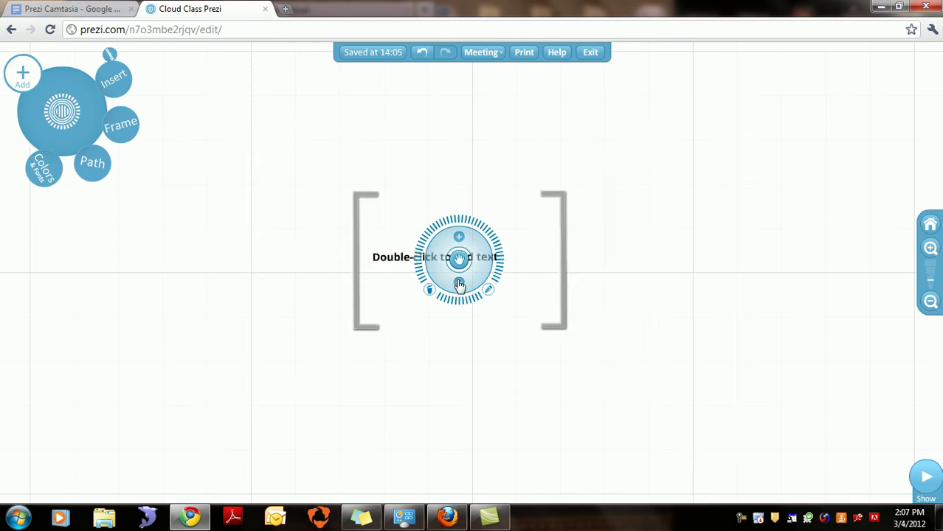
{"action": "left_click", "coordinate": [459, 240]}
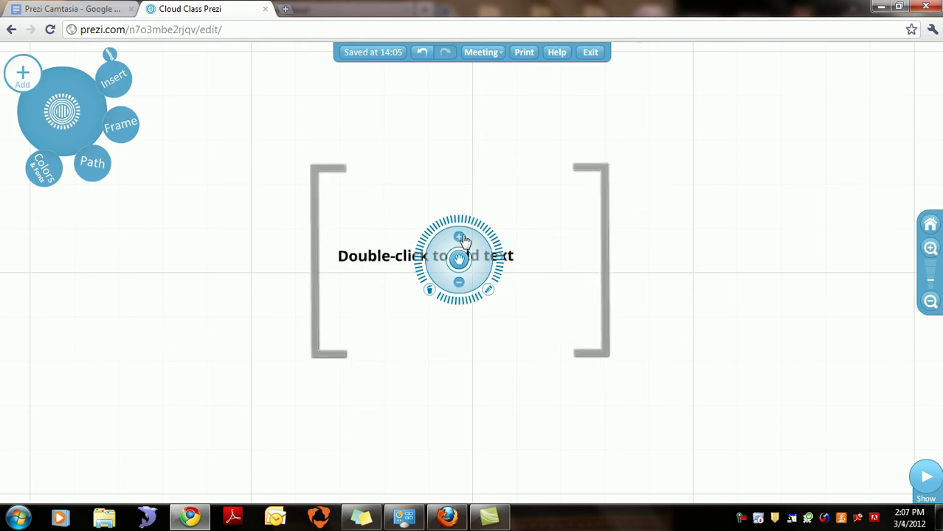
{"action": "left_click", "coordinate": [930, 249]}
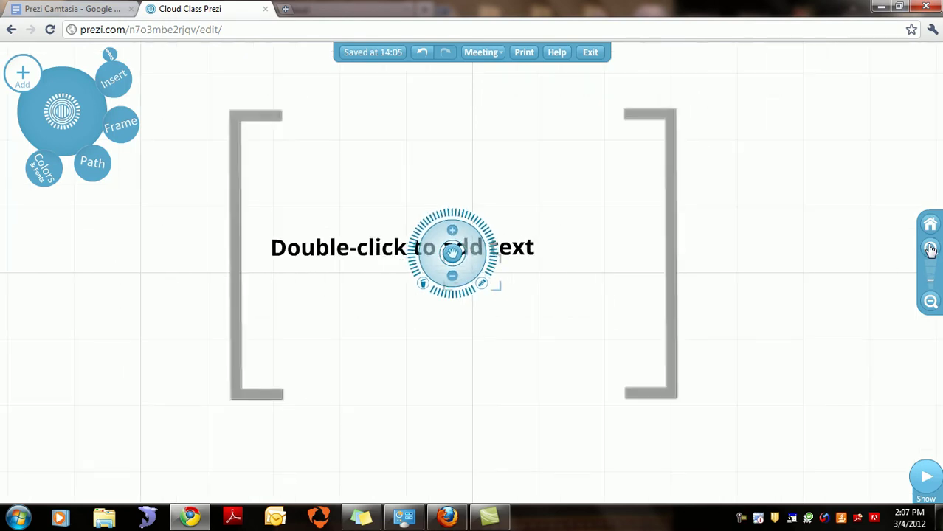
{"action": "left_click", "coordinate": [931, 306]}
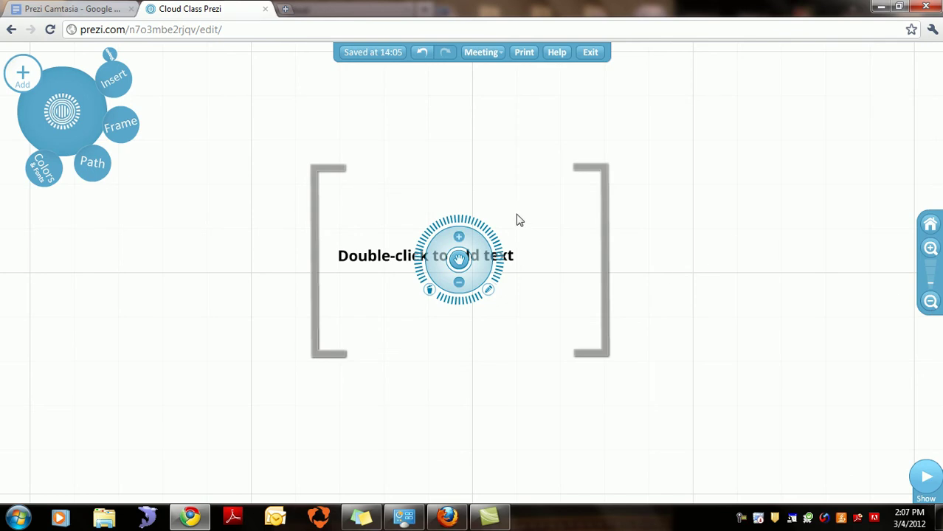
Step: Leave the bracket frame scaled larger and release its resize controls
{"action": "left_click", "coordinate": [459, 240]}
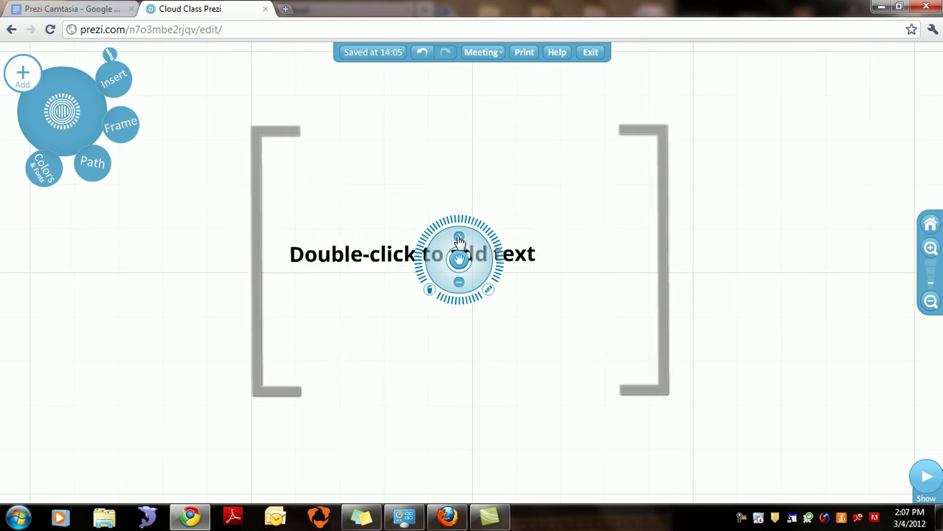
{"action": "left_click", "coordinate": [459, 240]}
{"action": "left_click", "coordinate": [459, 284]}
{"action": "left_click", "coordinate": [459, 284]}
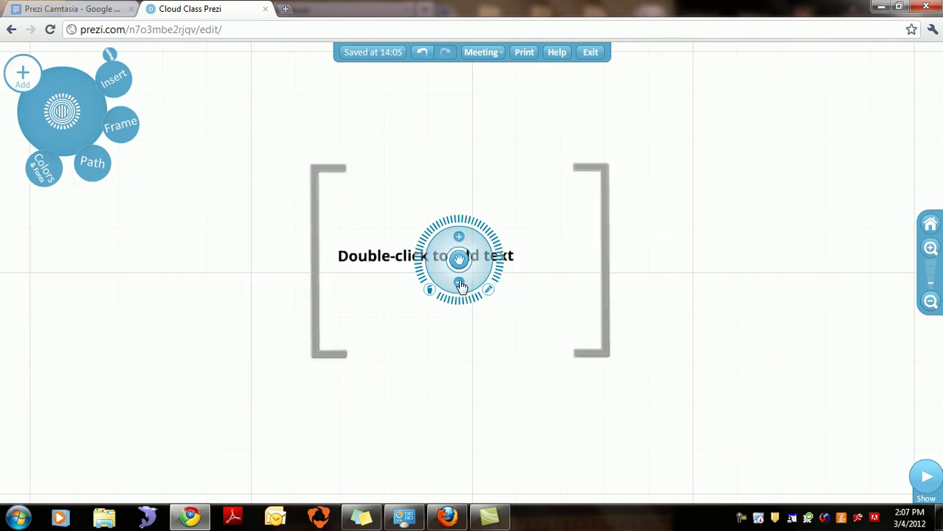
{"action": "left_click", "coordinate": [459, 239]}
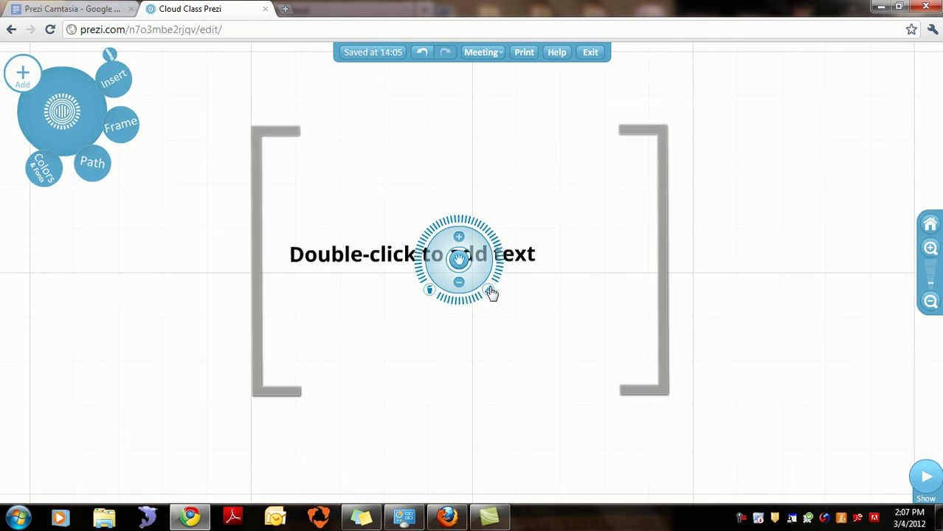
{"action": "left_click", "coordinate": [489, 293]}
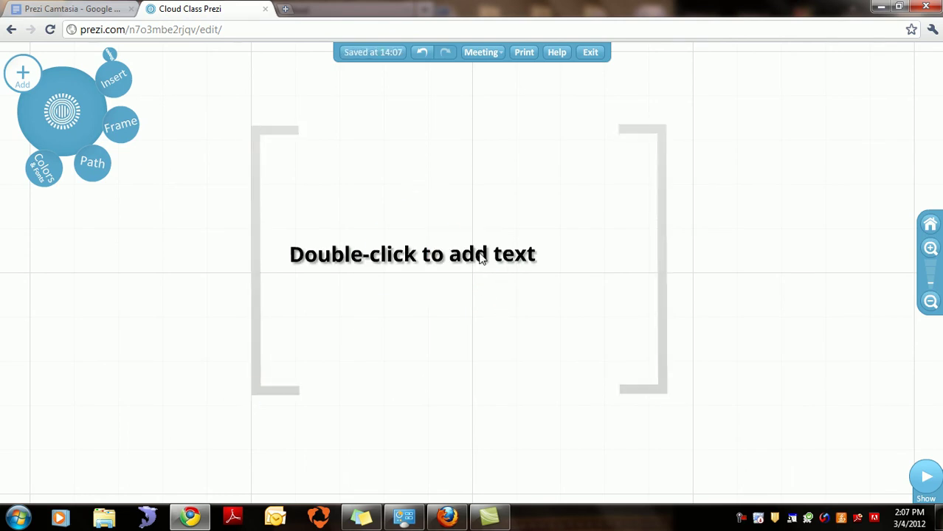
{"action": "left_click", "coordinate": [480, 255]}
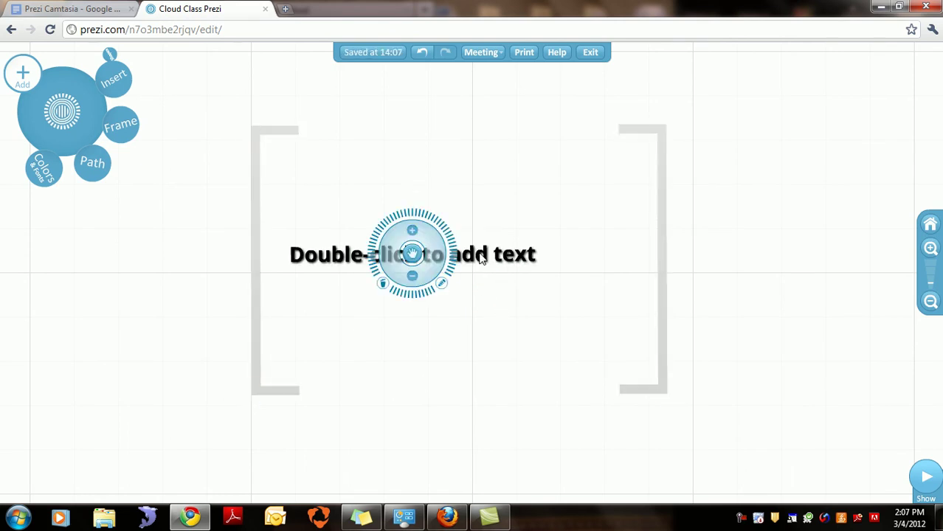
Step: Type 'Basic Text' into the placeholder, moved higher in the frame
{"action": "double_click", "coordinate": [480, 257]}
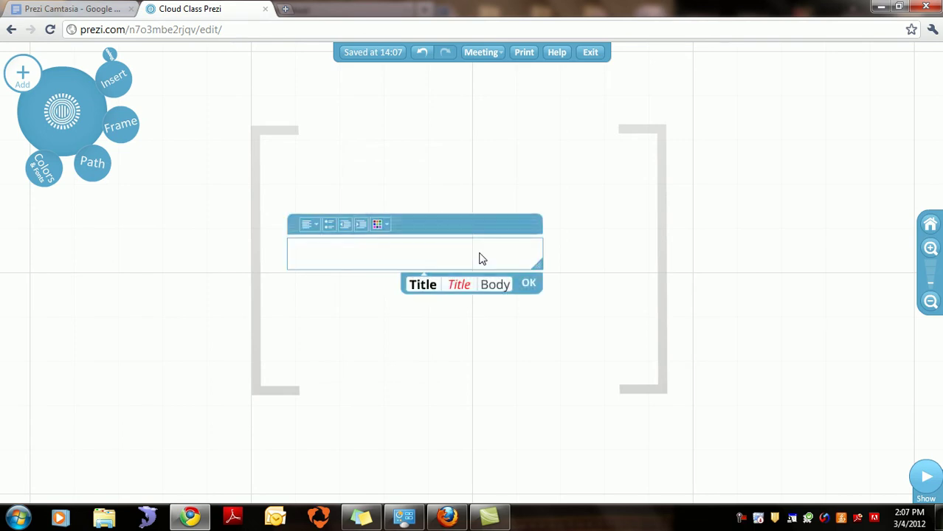
{"action": "left_click_drag", "start_coordinate": [488, 227], "coordinate": [479, 162]}
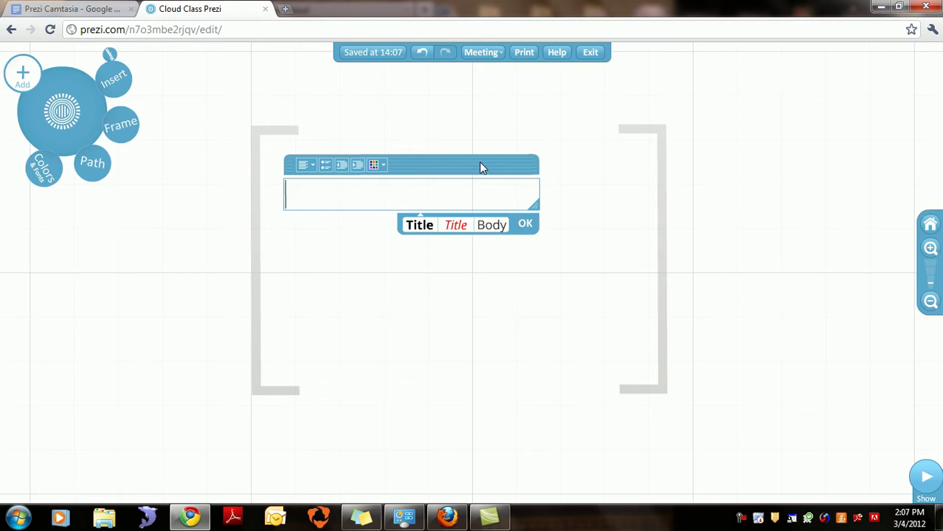
{"action": "type", "text": "Basic Text"}
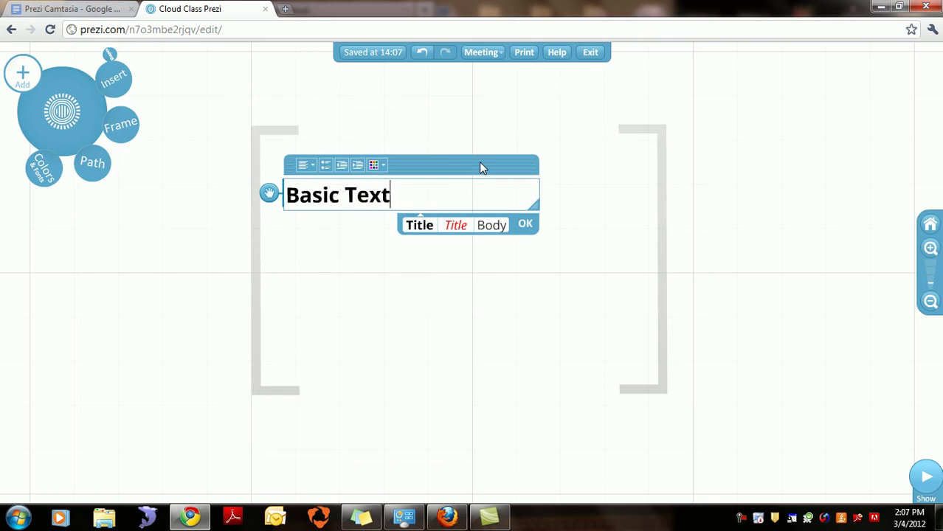
Step: Compare the Title and red italic subtitle styles, then set Basic Text in plain Body style
{"action": "left_click", "coordinate": [454, 227]}
{"action": "left_click", "coordinate": [454, 229]}
{"action": "left_click", "coordinate": [436, 230]}
{"action": "left_click", "coordinate": [394, 228]}
{"action": "left_click", "coordinate": [462, 225]}
{"action": "left_click", "coordinate": [396, 232]}
{"action": "left_click", "coordinate": [456, 231]}
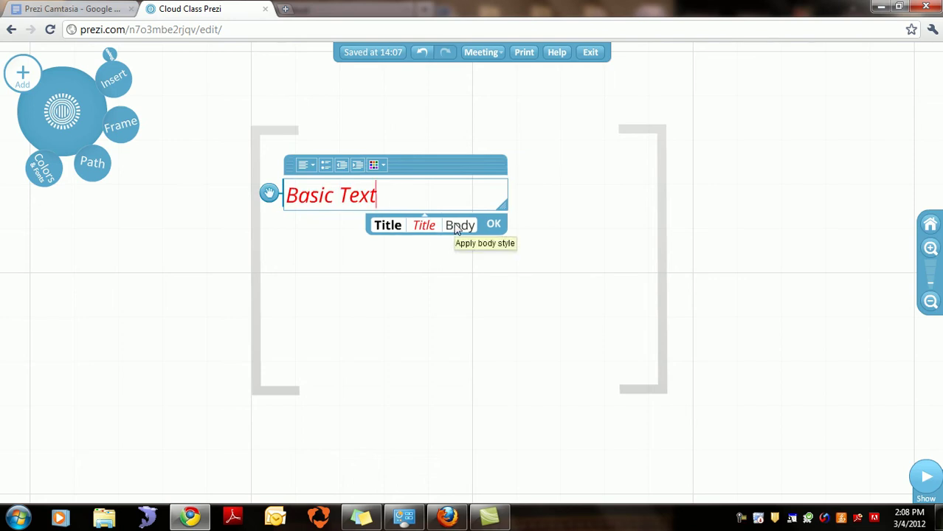
{"action": "left_click", "coordinate": [457, 227]}
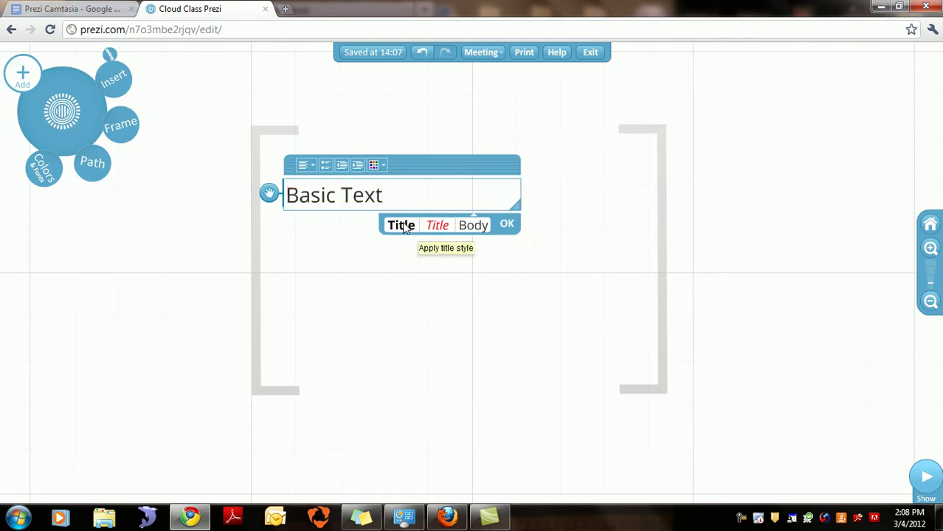
{"action": "left_click", "coordinate": [383, 167]}
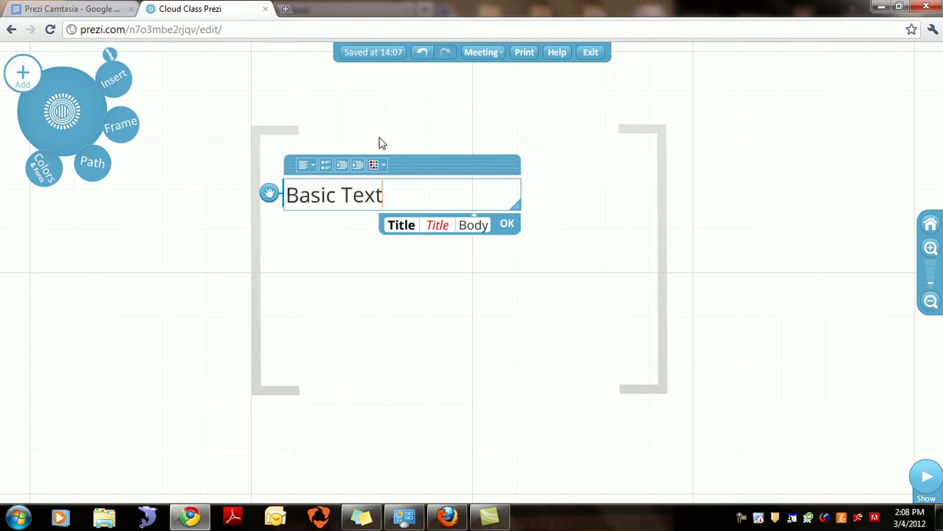
Step: Colour the Basic Text yellow
{"action": "left_click_drag", "start_coordinate": [389, 195], "coordinate": [238, 157]}
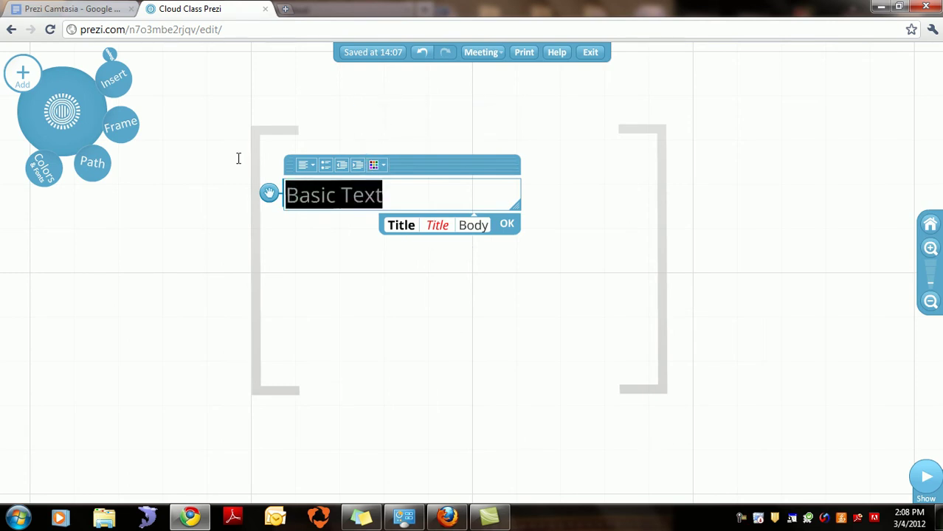
{"action": "left_click", "coordinate": [383, 167]}
{"action": "left_click", "coordinate": [365, 131]}
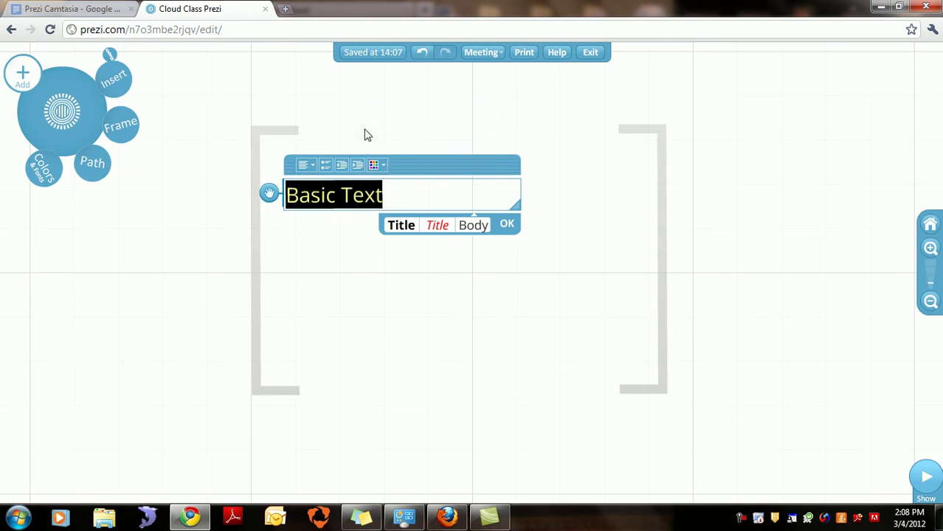
{"action": "left_click", "coordinate": [406, 194]}
Step: Try indenting and bulleting Basic Text, then delete it and close the empty text box
{"action": "left_click", "coordinate": [371, 202]}
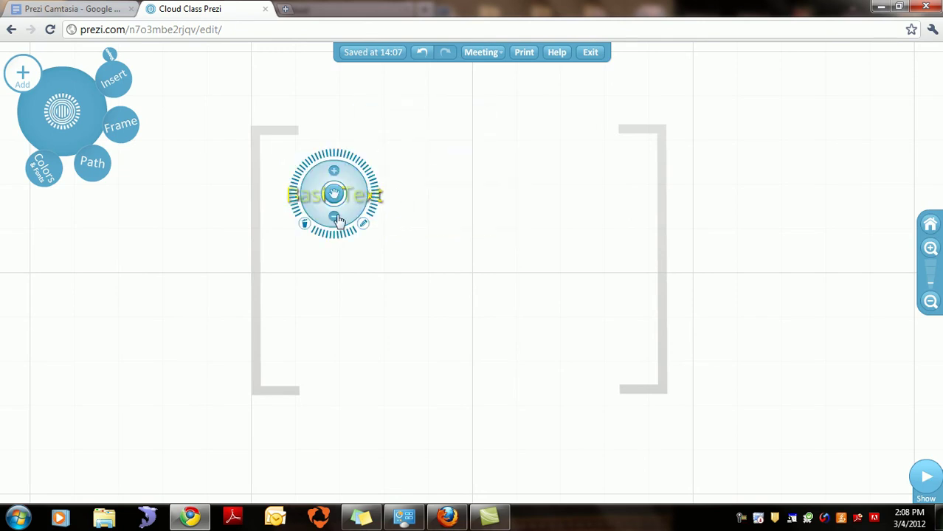
{"action": "left_click", "coordinate": [363, 224]}
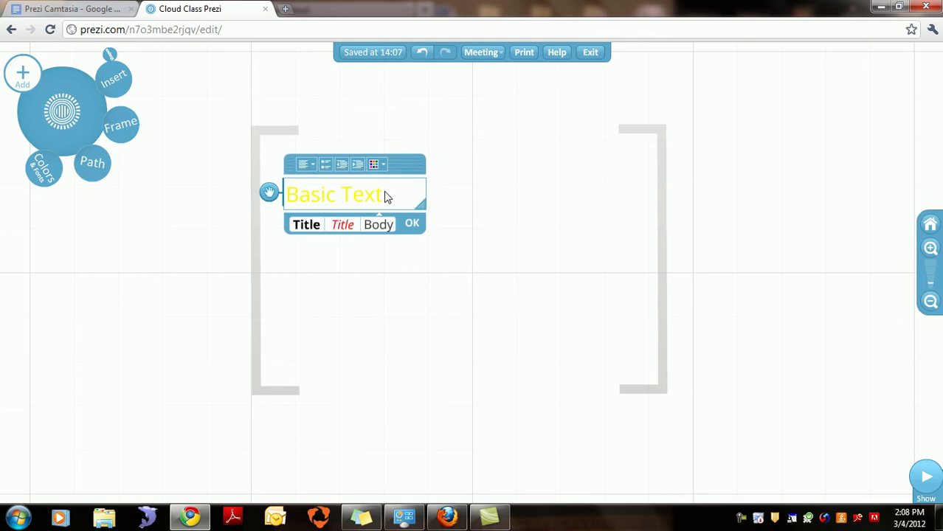
{"action": "left_click_drag", "start_coordinate": [357, 193], "coordinate": [260, 193]}
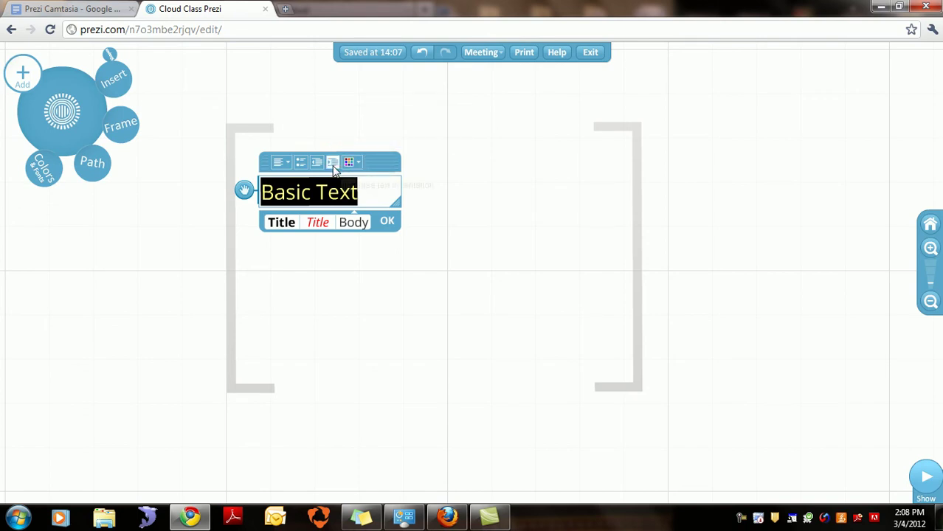
{"action": "left_click", "coordinate": [332, 163]}
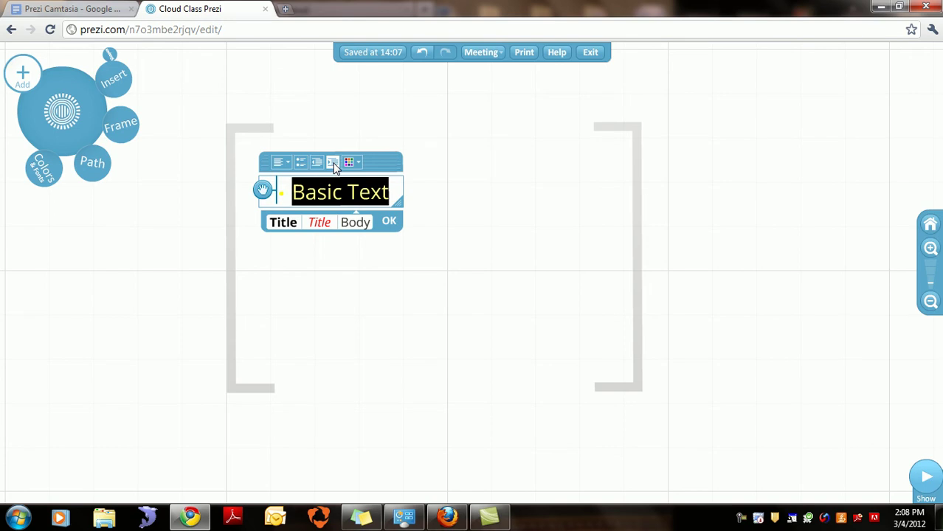
{"action": "left_click", "coordinate": [324, 163]}
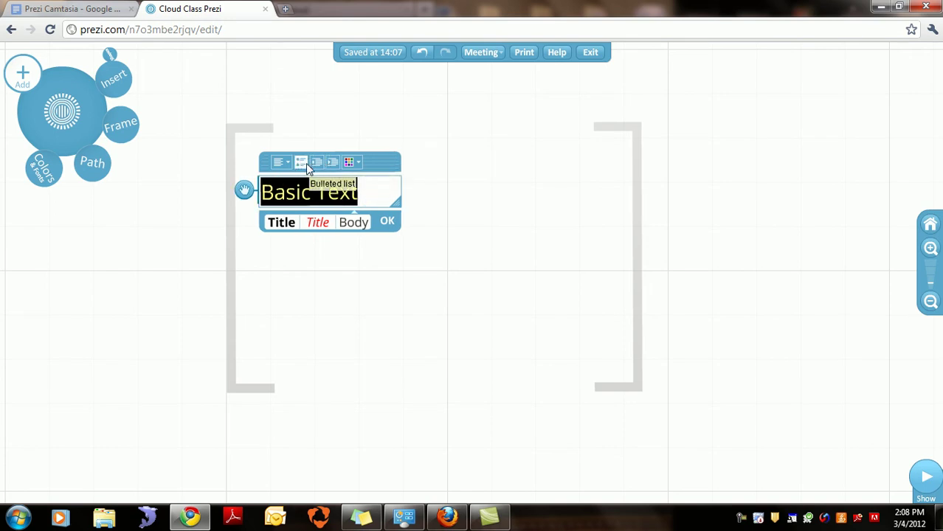
{"action": "left_click", "coordinate": [303, 163]}
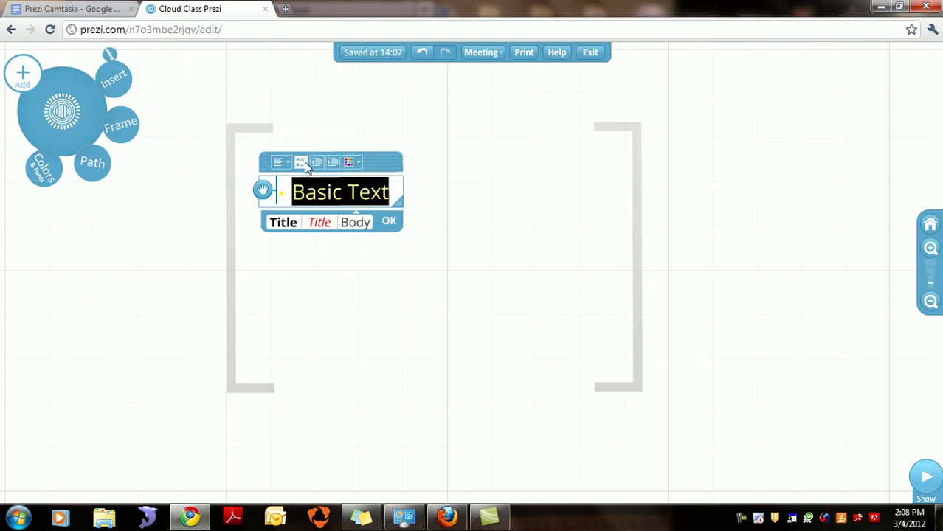
{"action": "key", "text": "BackSpace"}
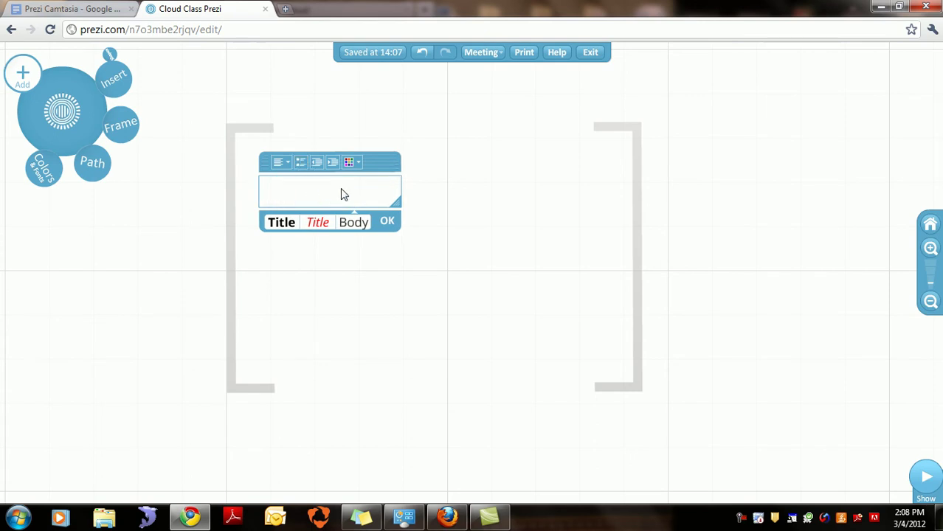
{"action": "key", "text": "Escape"}
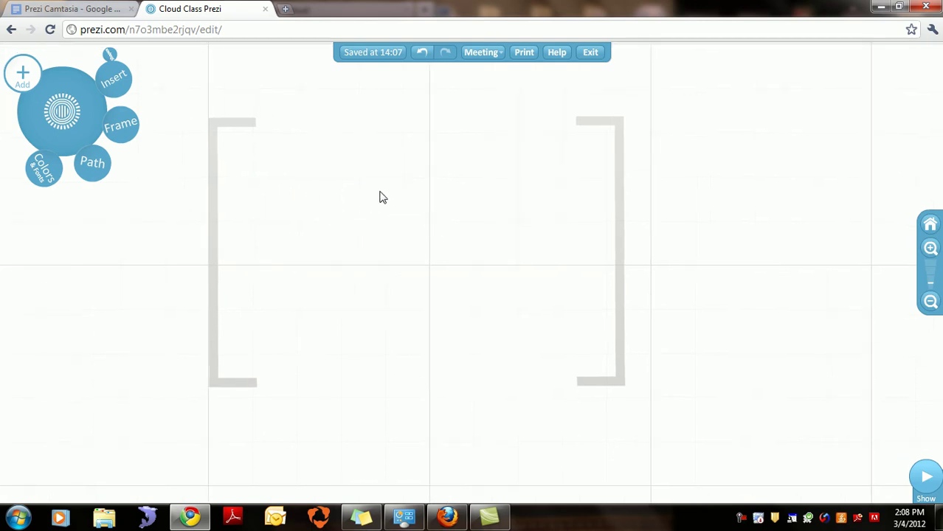
Step: Type a new 'Basic Text' inside the frame and check its alignment options
{"action": "double_click", "coordinate": [357, 189]}
{"action": "type", "text": "Bas"}
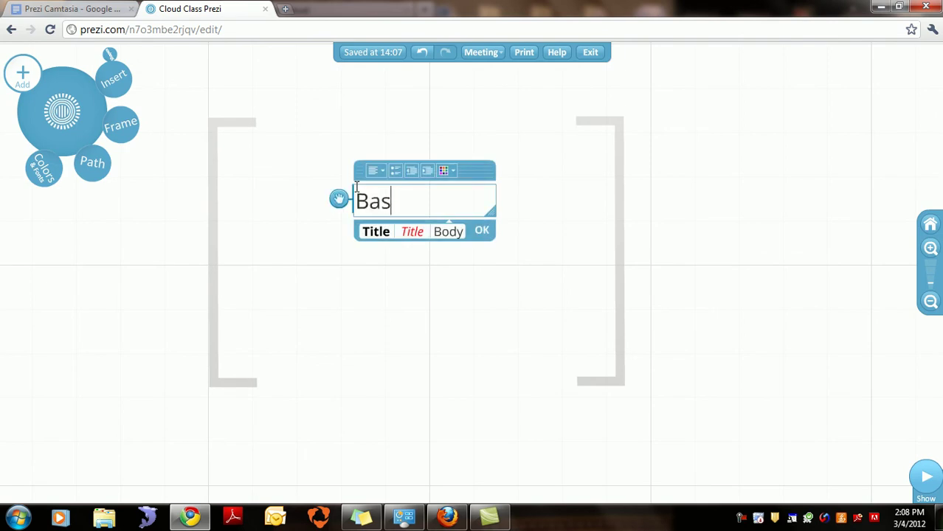
{"action": "type", "text": "ic Text"}
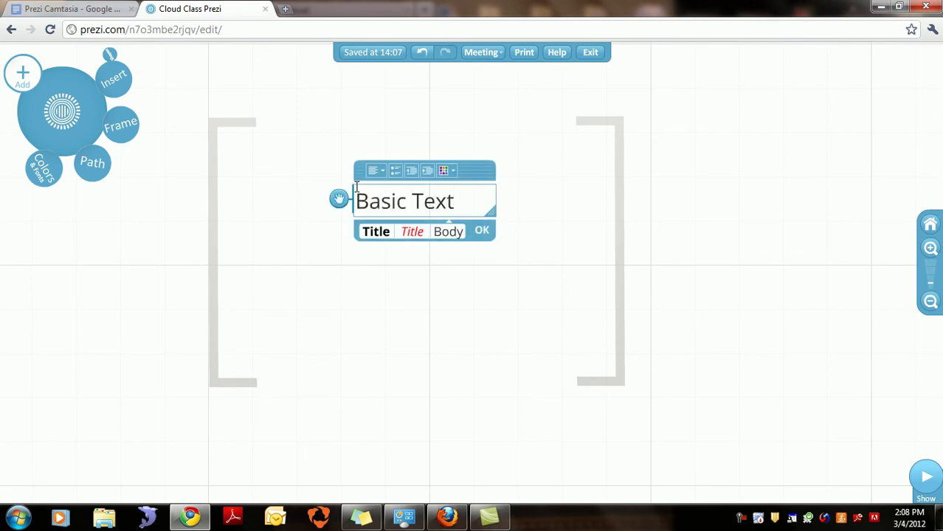
{"action": "left_click_drag", "start_coordinate": [460, 200], "coordinate": [360, 210]}
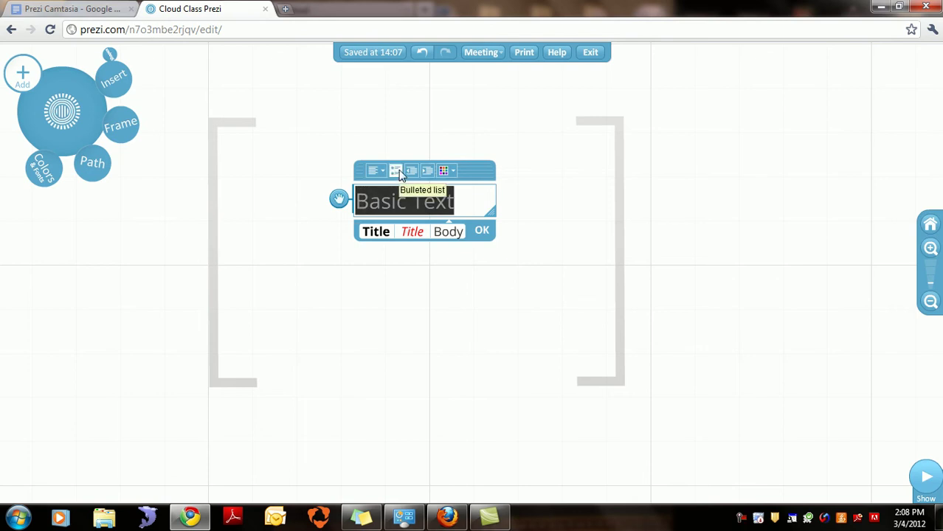
{"action": "left_click", "coordinate": [374, 171]}
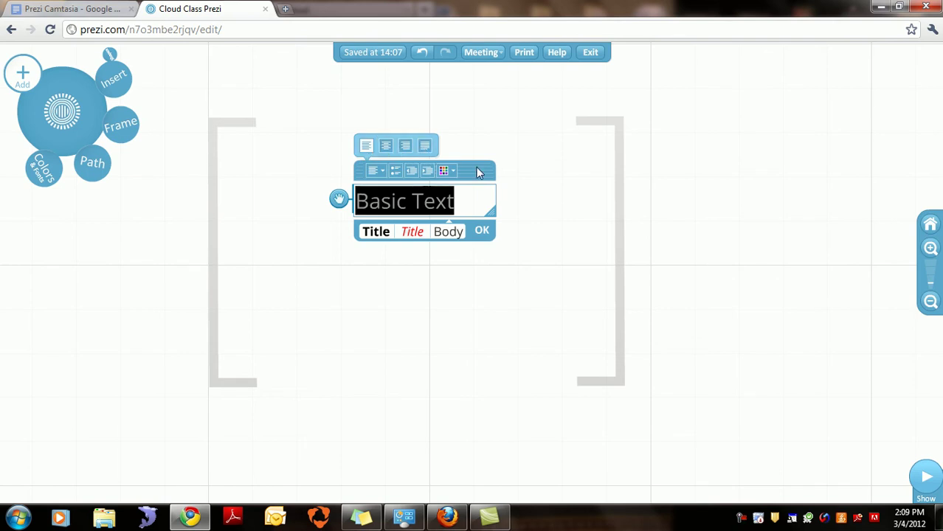
{"action": "left_click_drag", "start_coordinate": [338, 200], "coordinate": [307, 221]}
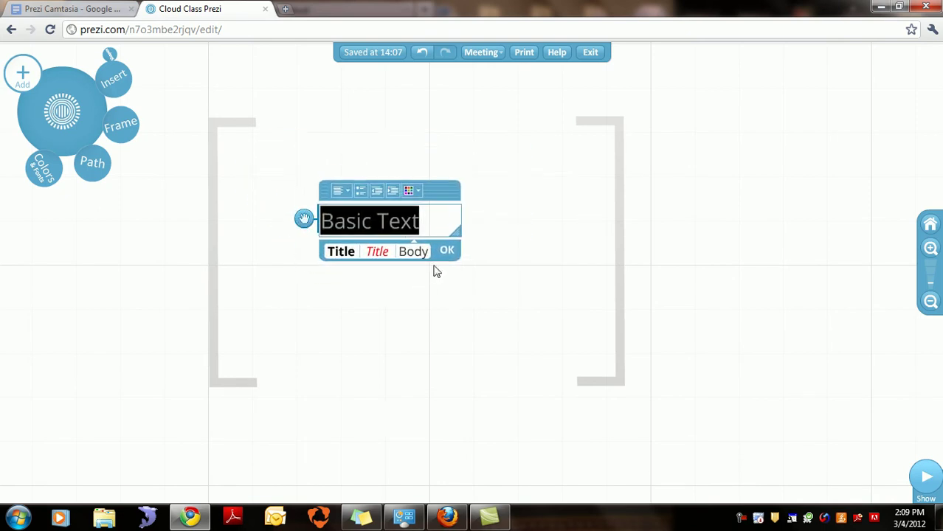
{"action": "left_click", "coordinate": [452, 252]}
Step: Move Basic Text to the frame's upper middle, then pan the frame out of view
{"action": "left_click_drag", "start_coordinate": [382, 223], "coordinate": [433, 145]}
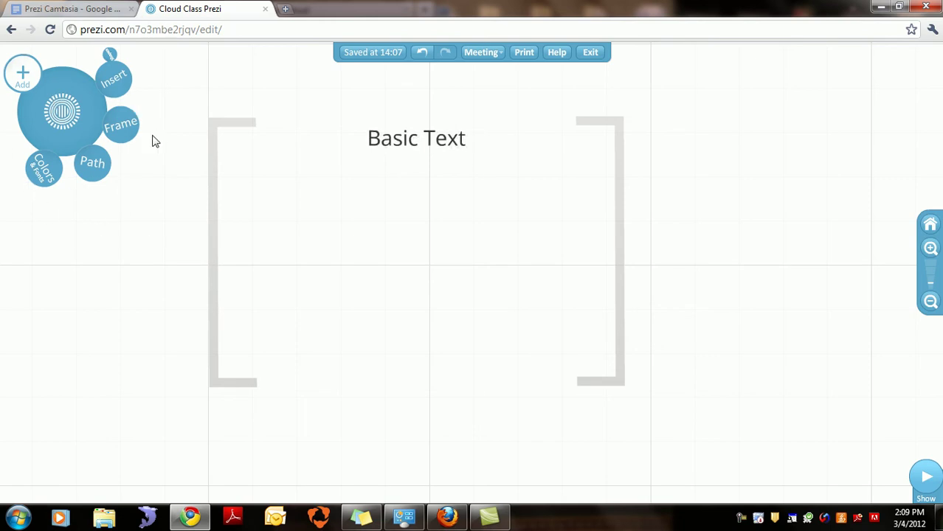
{"action": "left_click_drag", "start_coordinate": [87, 280], "coordinate": [99, 273]}
{"action": "left_click_drag", "start_coordinate": [169, 274], "coordinate": [580, 261]}
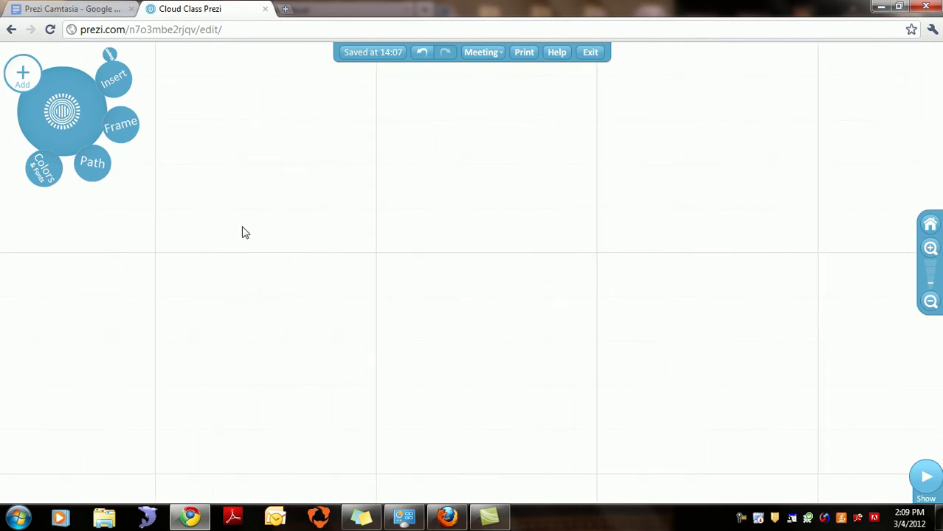
Step: Draw a large circle frame on an empty area of the canvas
{"action": "left_click", "coordinate": [129, 133]}
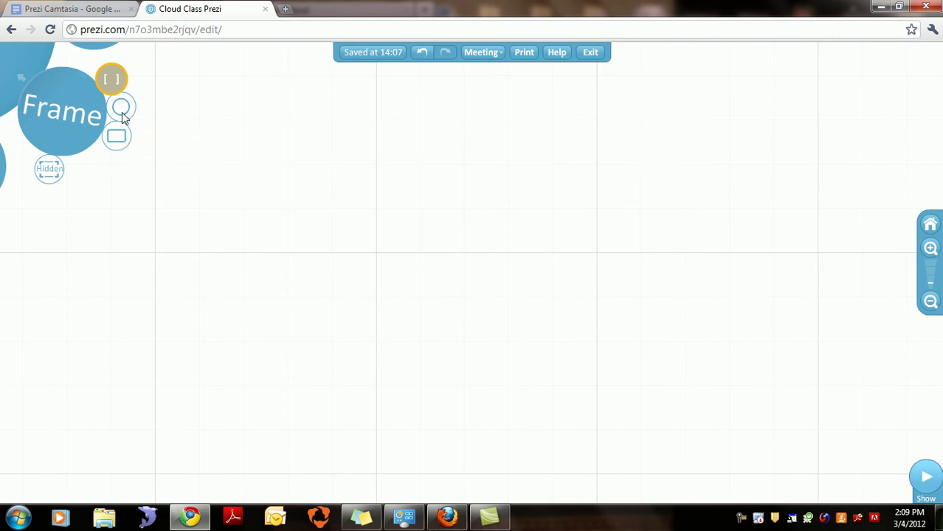
{"action": "left_click", "coordinate": [121, 111]}
{"action": "left_click_drag", "start_coordinate": [388, 203], "coordinate": [492, 374]}
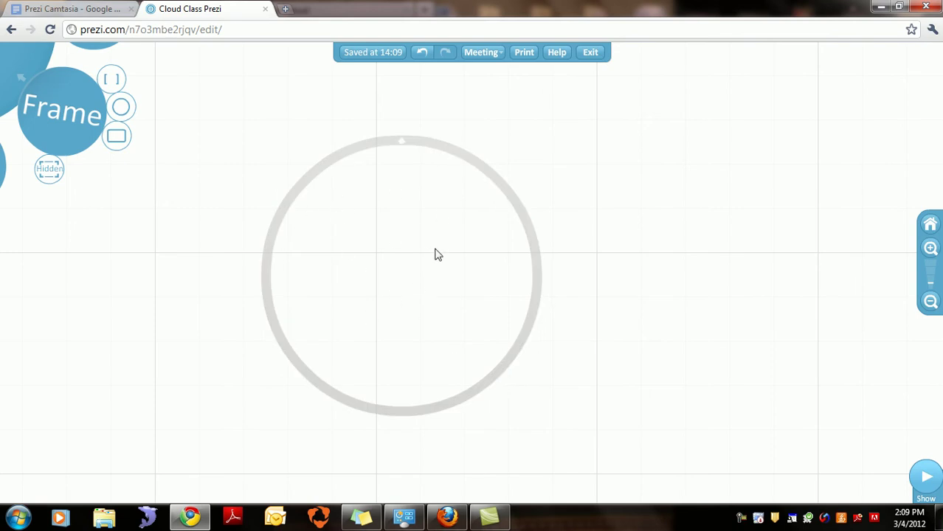
{"action": "left_click", "coordinate": [49, 172]}
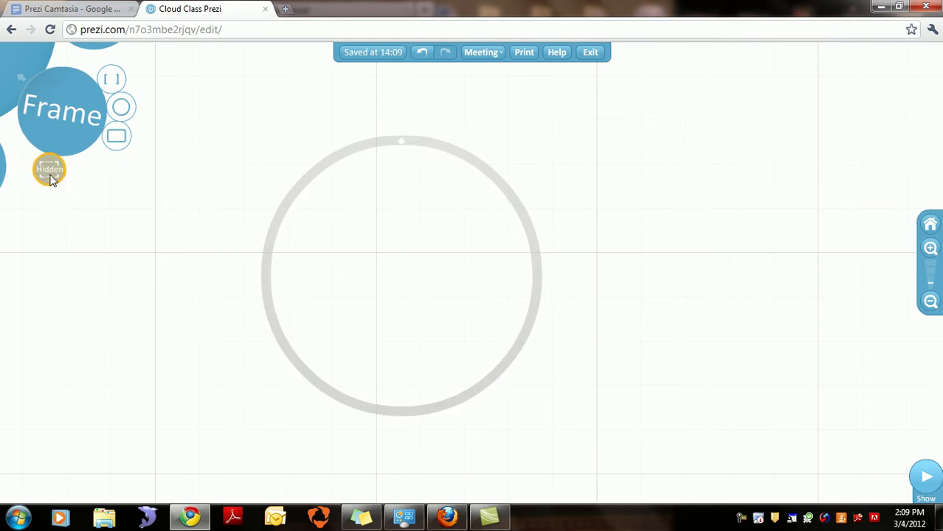
{"action": "left_click_drag", "start_coordinate": [575, 116], "coordinate": [627, 215]}
{"action": "left_click_drag", "start_coordinate": [712, 248], "coordinate": [837, 323]}
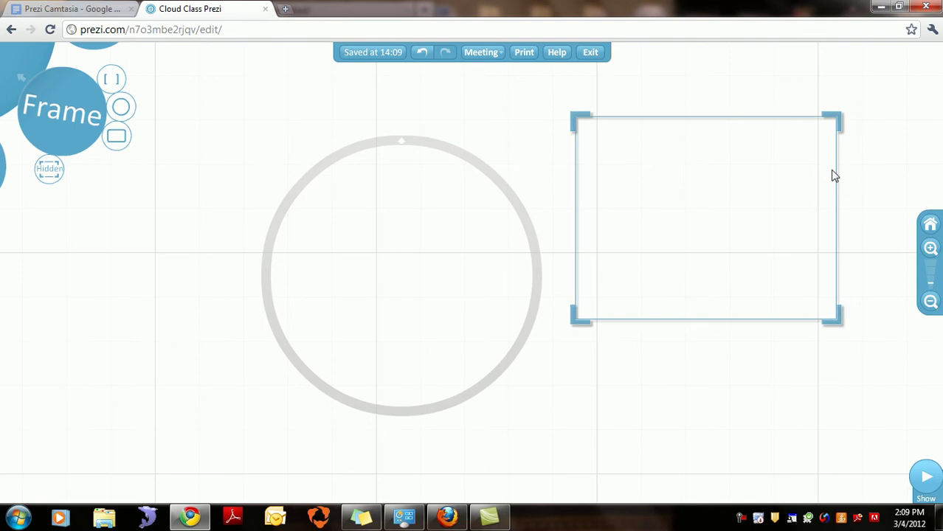
{"action": "left_click", "coordinate": [578, 131]}
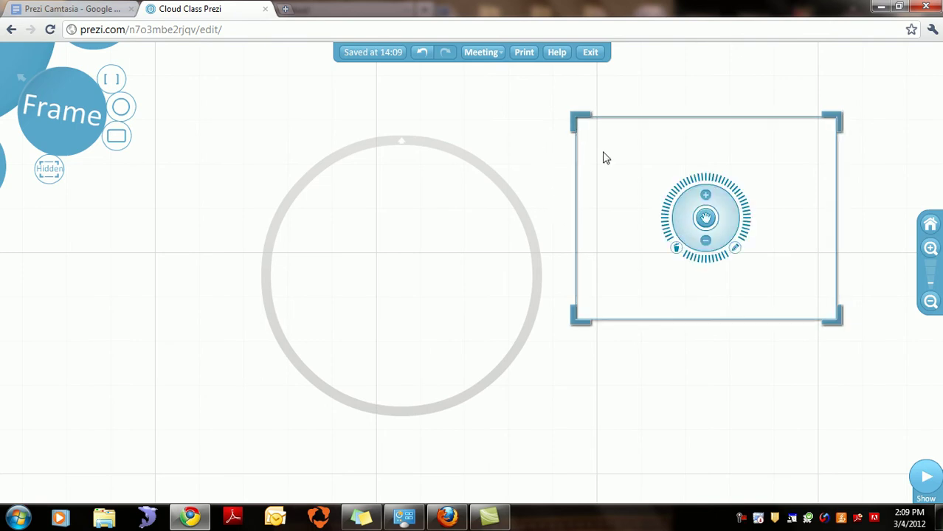
{"action": "left_click", "coordinate": [526, 118]}
{"action": "left_click", "coordinate": [570, 120]}
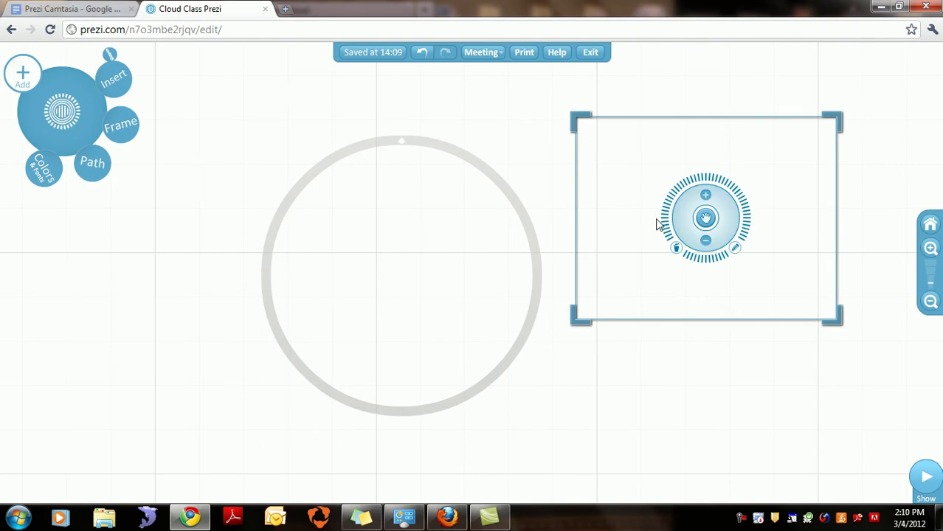
{"action": "left_click", "coordinate": [677, 249]}
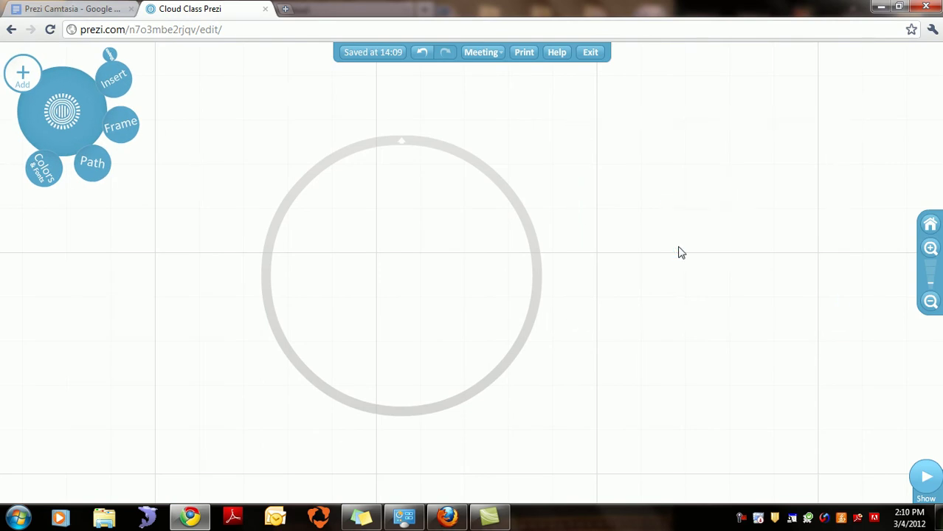
{"action": "left_click", "coordinate": [436, 152]}
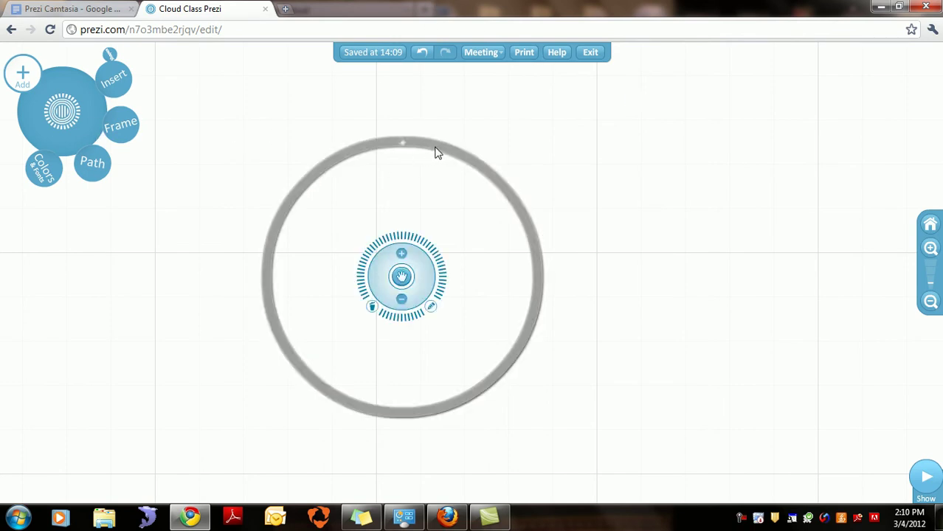
Step: Type 'Hello' inside the circle frame and centre it near the circle's top
{"action": "left_click_drag", "start_coordinate": [435, 152], "coordinate": [452, 142]}
{"action": "left_click", "coordinate": [366, 183]}
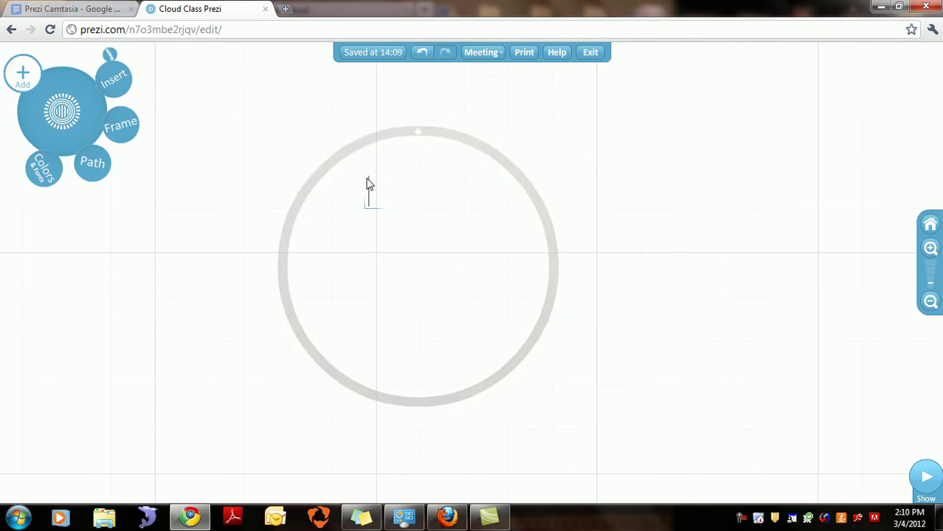
{"action": "type", "text": "Hello"}
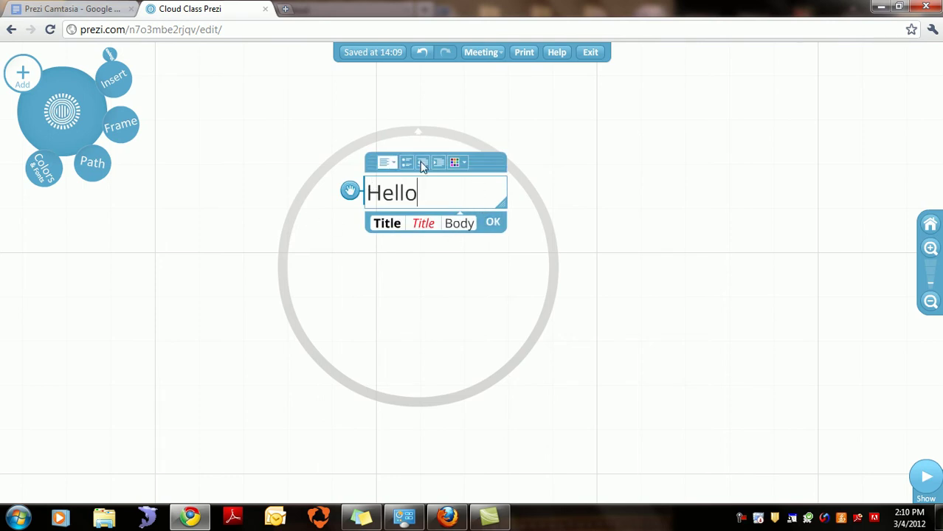
{"action": "left_click_drag", "start_coordinate": [481, 160], "coordinate": [486, 145]}
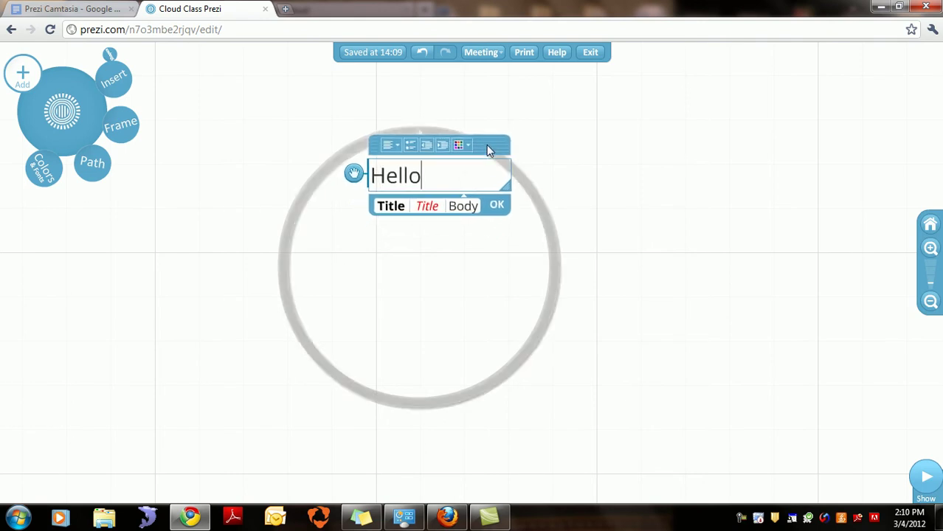
{"action": "left_click", "coordinate": [496, 206]}
{"action": "left_click_drag", "start_coordinate": [401, 180], "coordinate": [430, 175]}
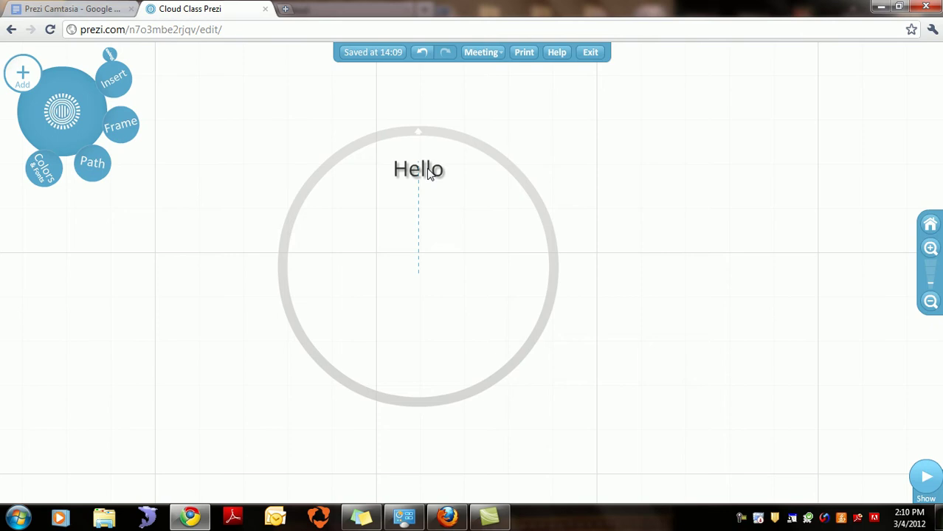
{"action": "left_click_drag", "start_coordinate": [428, 170], "coordinate": [423, 165]}
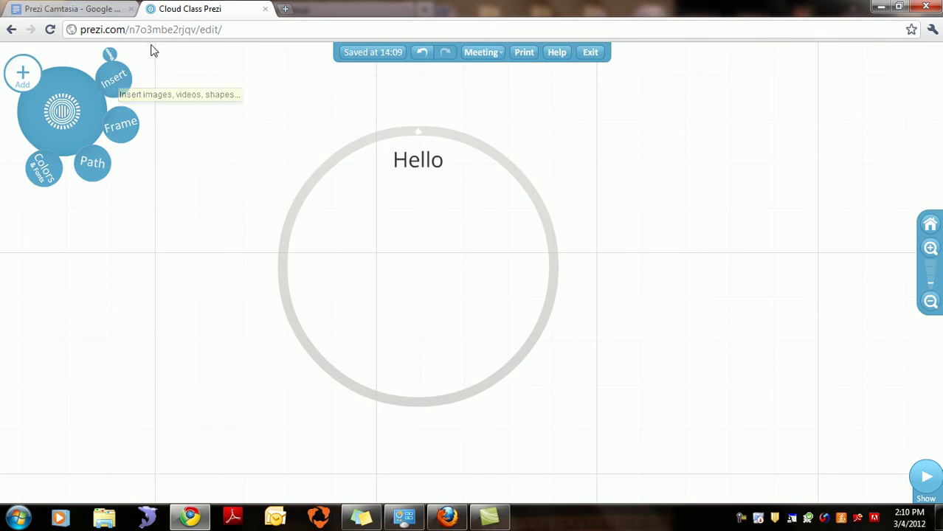
Step: Draw a grey arrow pointing right out of the Hello circle
{"action": "left_click", "coordinate": [114, 78]}
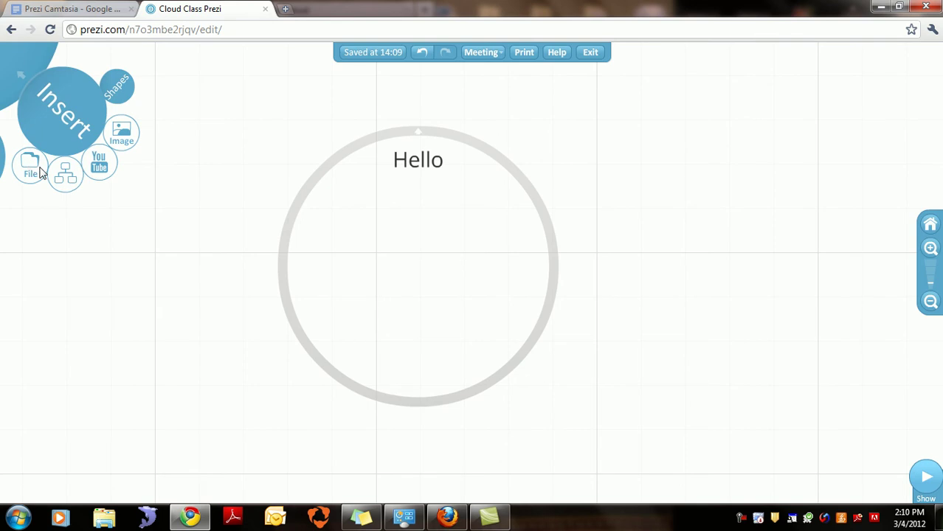
{"action": "left_click", "coordinate": [116, 86]}
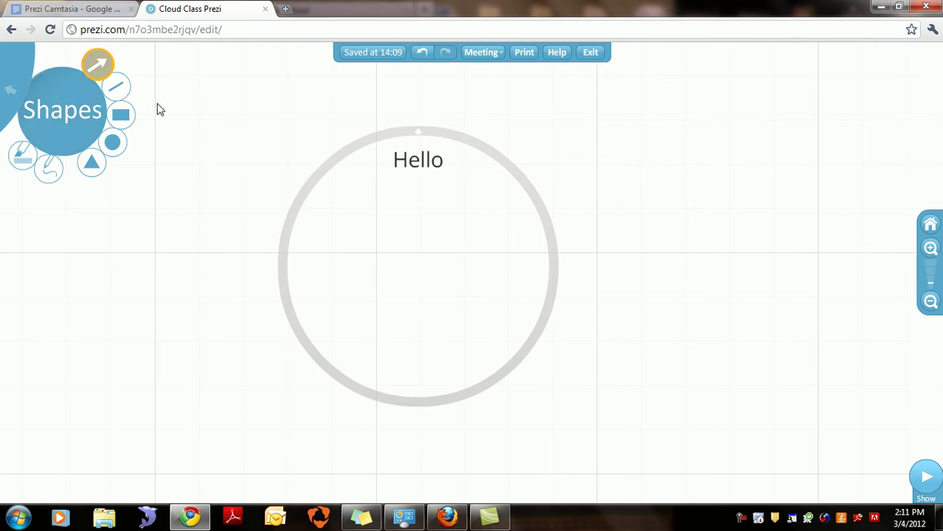
{"action": "left_click", "coordinate": [98, 65]}
{"action": "mouse_move", "coordinate": [552, 177]}
{"action": "left_mouse_down"}
{"action": "mouse_move", "coordinate": [715, 113]}
{"action": "mouse_move", "coordinate": [747, 133]}
{"action": "left_mouse_up"}
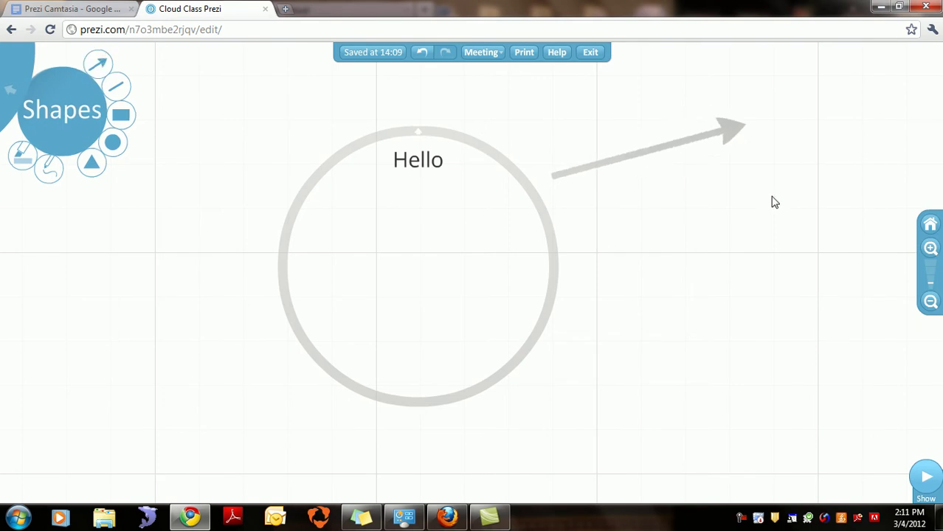
Step: Move the bracket frame to the arrow's tip, then pan back to the Hello circle
{"action": "left_click_drag", "start_coordinate": [747, 226], "coordinate": [305, 294]}
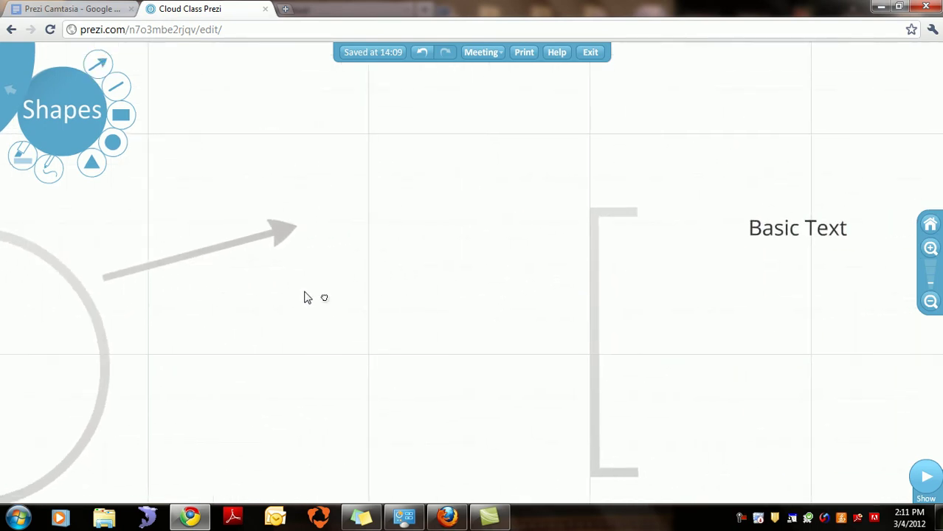
{"action": "left_click_drag", "start_coordinate": [578, 223], "coordinate": [329, 108]}
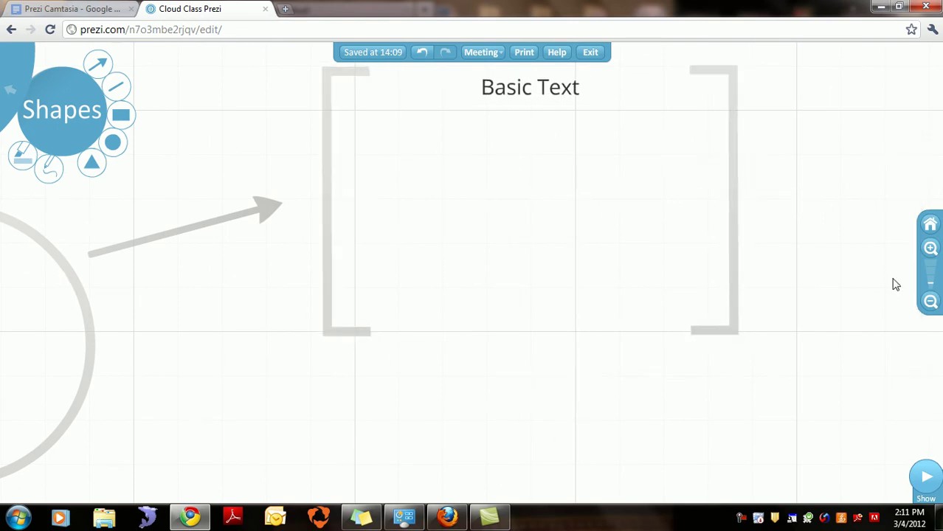
{"action": "left_click_drag", "start_coordinate": [385, 406], "coordinate": [787, 338]}
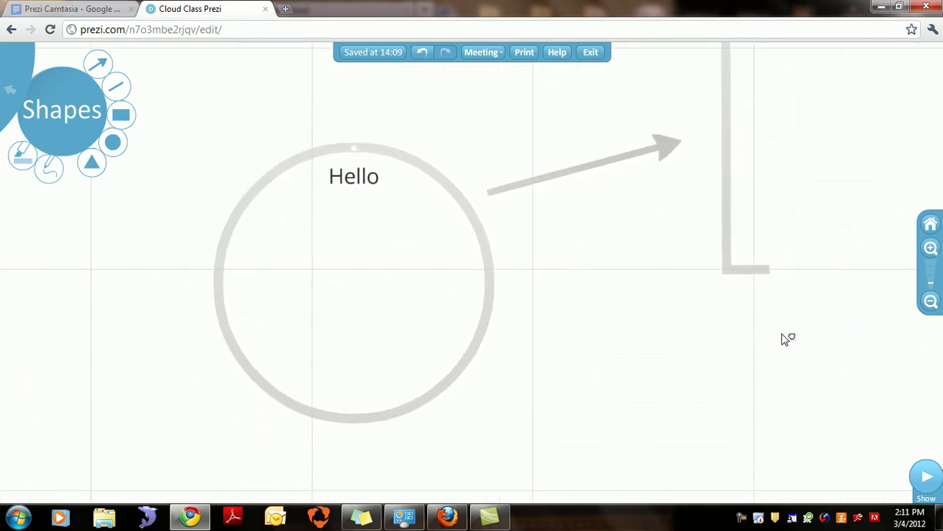
{"action": "left_click", "coordinate": [122, 90]}
{"action": "mouse_move", "coordinate": [261, 283]}
{"action": "left_mouse_down"}
{"action": "mouse_move", "coordinate": [346, 330]}
{"action": "mouse_move", "coordinate": [394, 266]}
{"action": "mouse_move", "coordinate": [419, 282]}
{"action": "left_mouse_up"}
{"action": "left_click", "coordinate": [406, 289]}
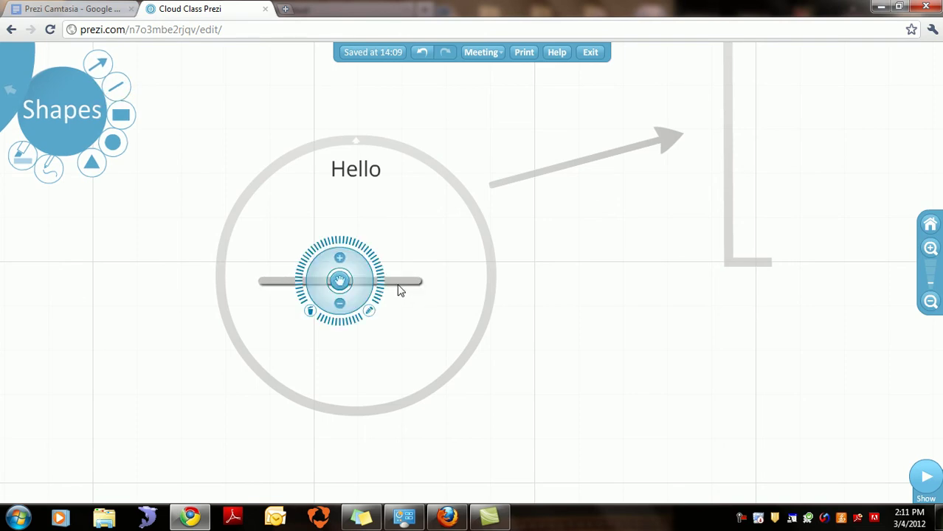
{"action": "left_click", "coordinate": [310, 312]}
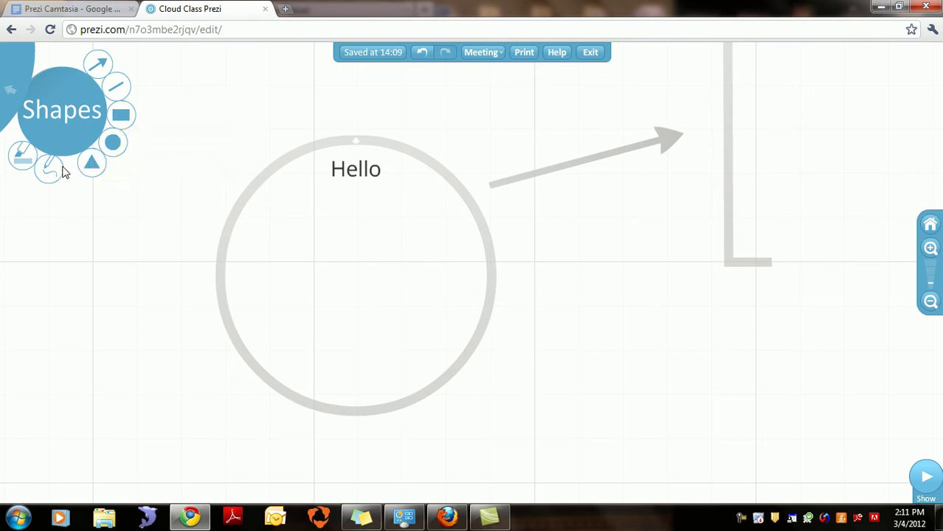
{"action": "left_click", "coordinate": [23, 156]}
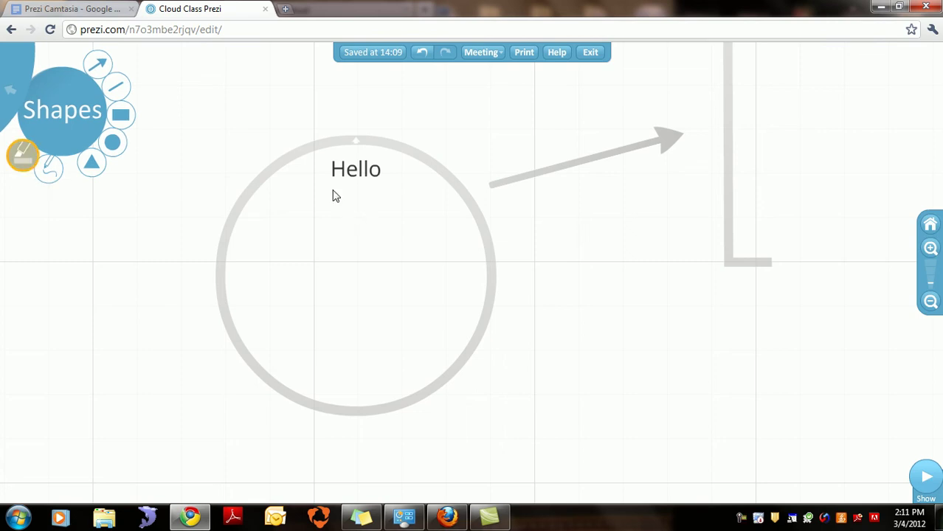
{"action": "mouse_move", "coordinate": [318, 178]}
{"action": "left_mouse_down"}
{"action": "mouse_move", "coordinate": [381, 191]}
{"action": "mouse_move", "coordinate": [368, 169]}
{"action": "mouse_move", "coordinate": [337, 173]}
{"action": "mouse_move", "coordinate": [356, 174]}
{"action": "left_mouse_up"}
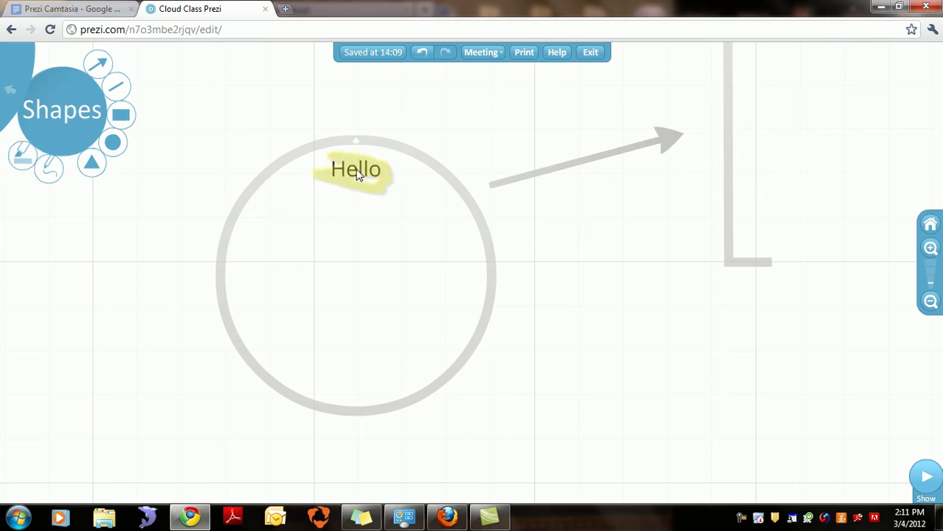
{"action": "key", "text": "ctrl+z"}
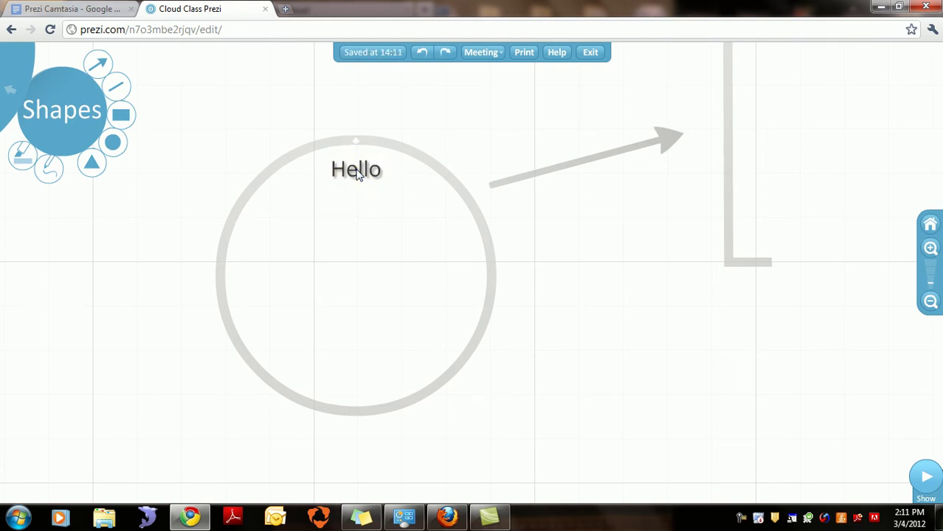
{"action": "left_click", "coordinate": [50, 170]}
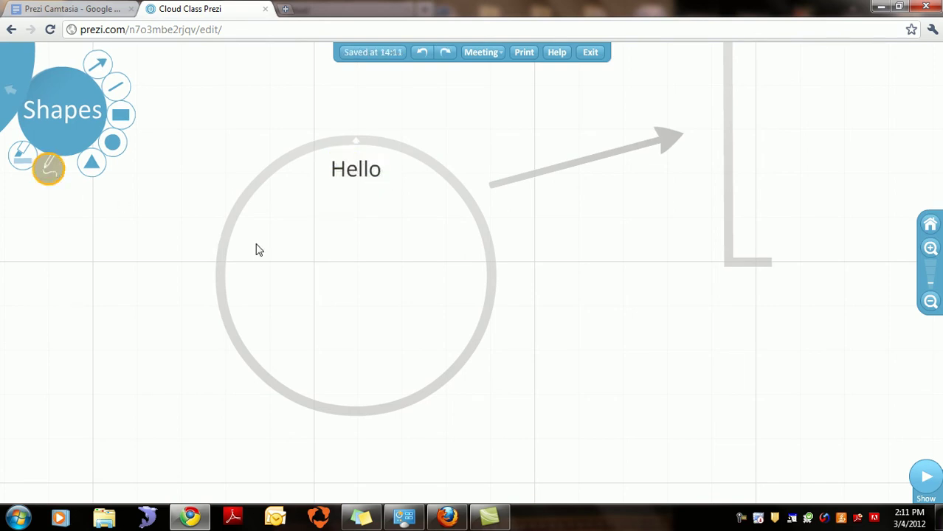
{"action": "left_click_drag", "start_coordinate": [311, 259], "coordinate": [308, 218]}
{"action": "mouse_move", "coordinate": [319, 293]}
{"action": "left_mouse_down"}
{"action": "mouse_move", "coordinate": [326, 253]}
{"action": "mouse_move", "coordinate": [347, 280]}
{"action": "mouse_move", "coordinate": [356, 234]}
{"action": "mouse_move", "coordinate": [353, 251]}
{"action": "mouse_move", "coordinate": [411, 241]}
{"action": "left_mouse_up"}
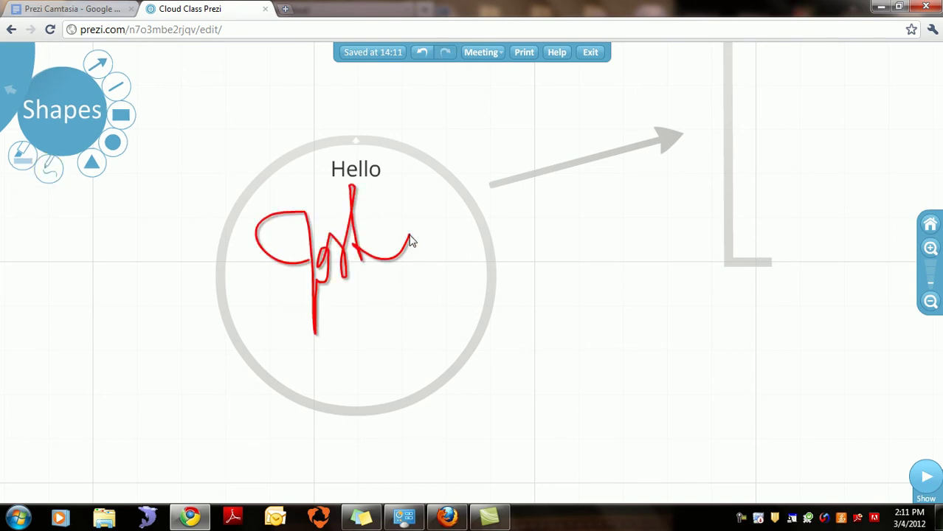
{"action": "left_click", "coordinate": [315, 272]}
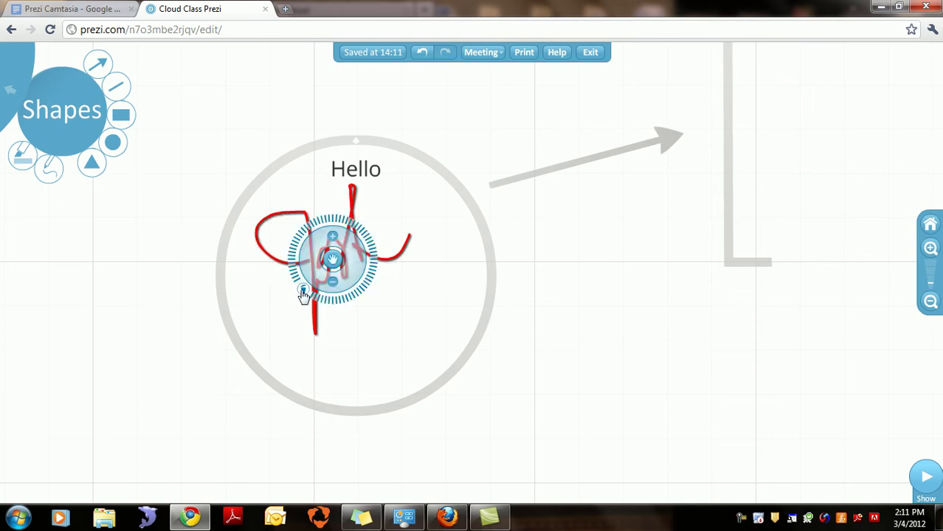
{"action": "key", "text": "Delete"}
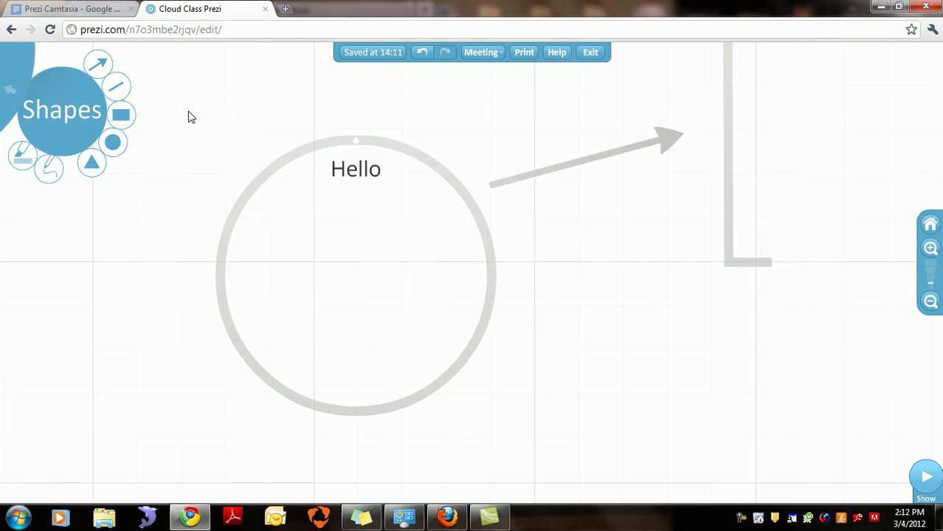
Step: Insert the girl's photo from the Pictures library into the presentation
{"action": "left_click", "coordinate": [11, 96]}
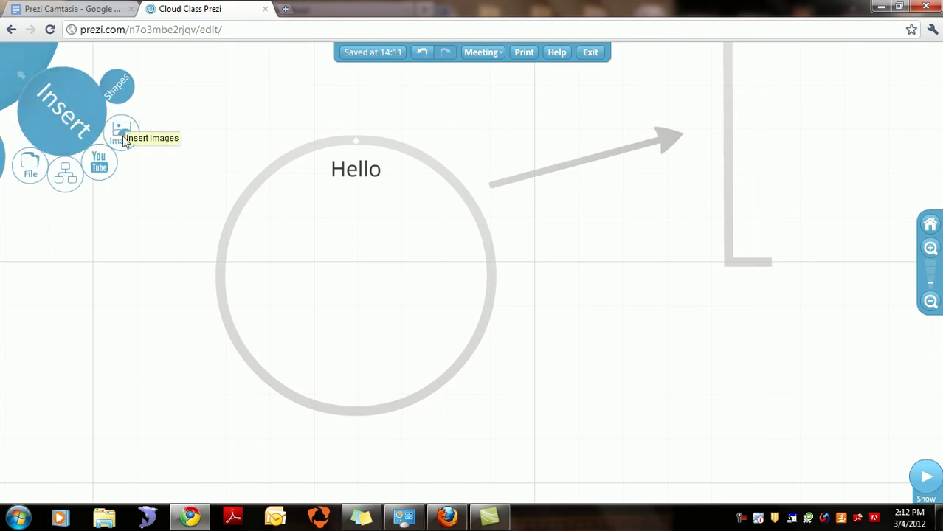
{"action": "left_click", "coordinate": [123, 140]}
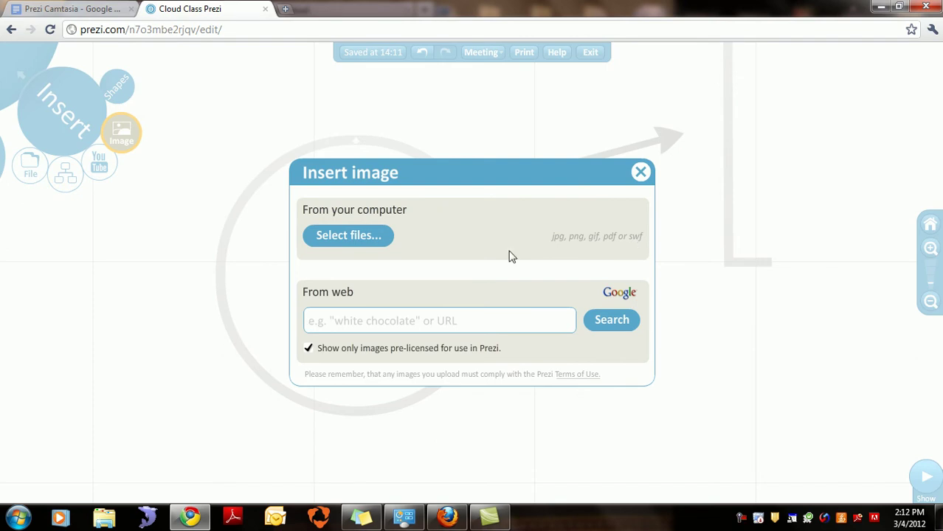
{"action": "left_click", "coordinate": [371, 236]}
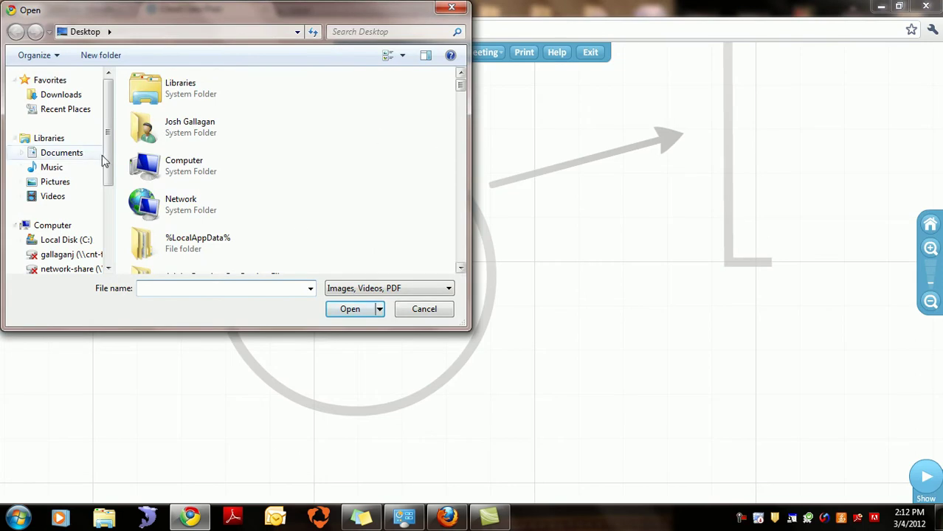
{"action": "left_click", "coordinate": [59, 183]}
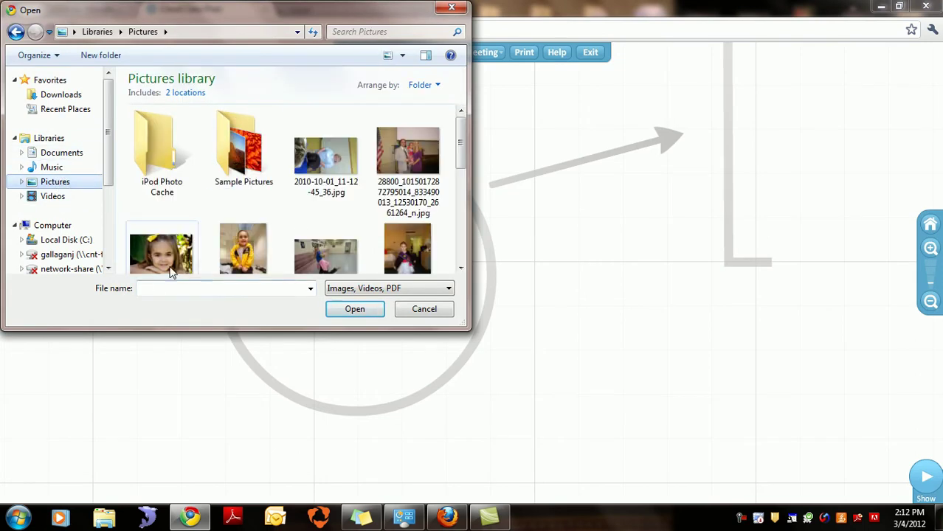
{"action": "left_click", "coordinate": [173, 263]}
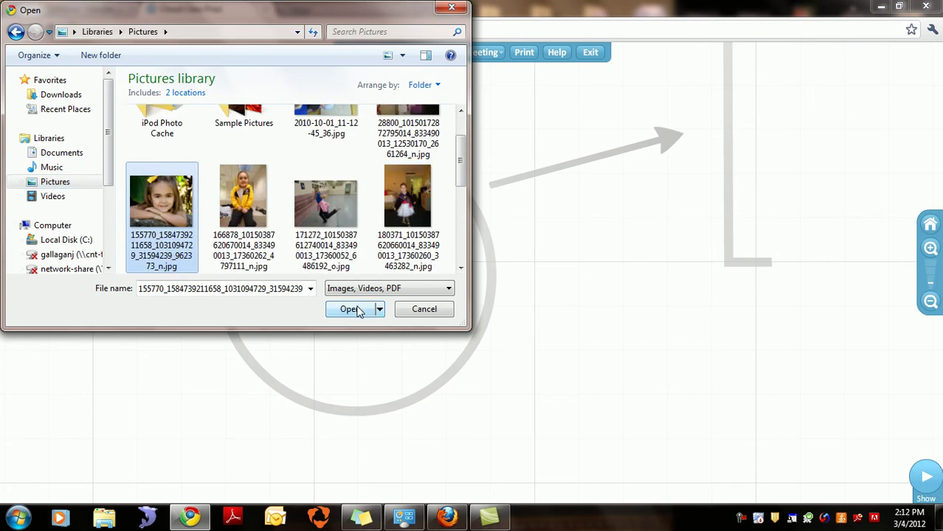
{"action": "left_click", "coordinate": [357, 309]}
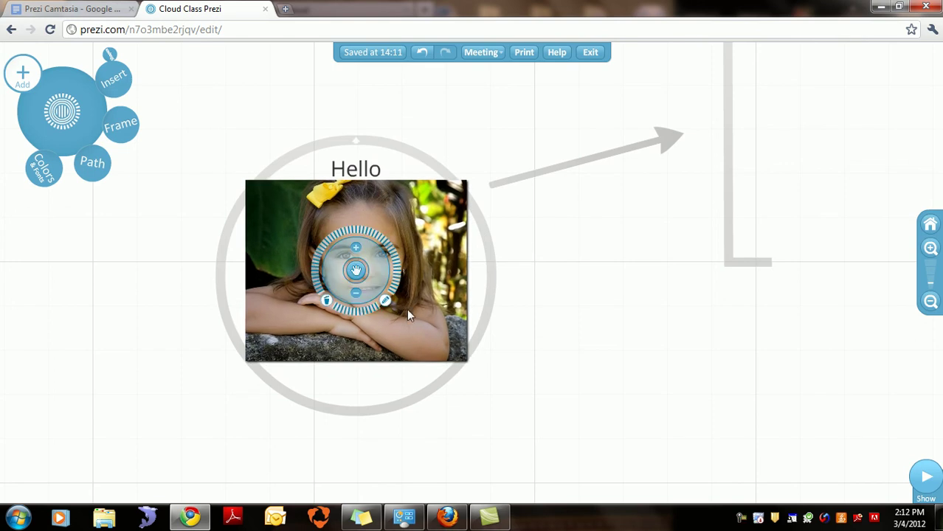
Step: Shrink the girl photo to fit below Hello inside the circle
{"action": "left_click", "coordinate": [356, 295]}
{"action": "left_click_drag", "start_coordinate": [349, 314], "coordinate": [400, 318]}
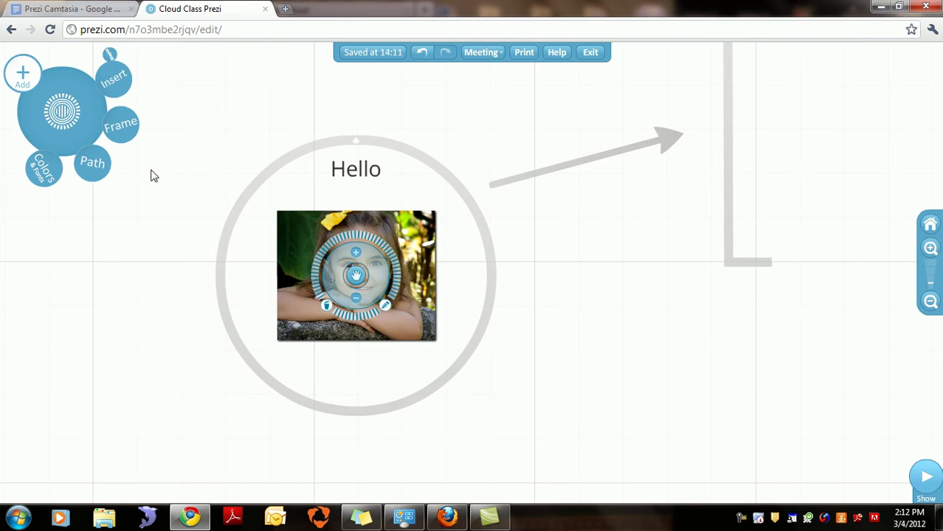
{"action": "left_click", "coordinate": [116, 98]}
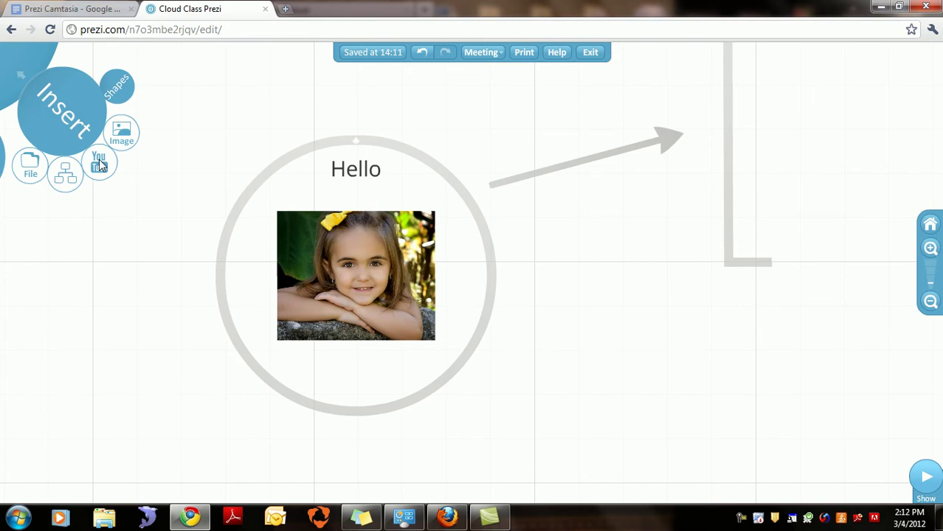
{"action": "left_click", "coordinate": [122, 133]}
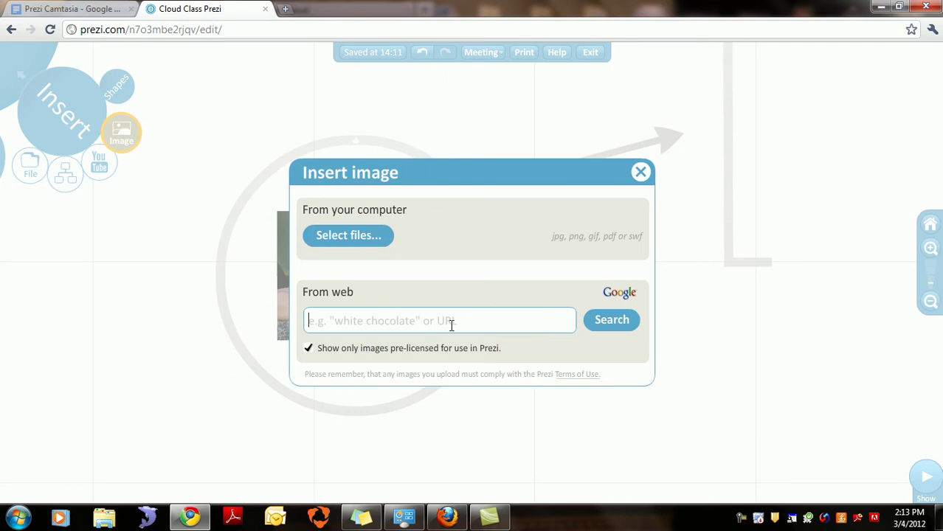
Step: Search Google Images for 'football' and copy the Rawlings football image's URL
{"action": "left_click", "coordinate": [286, 9]}
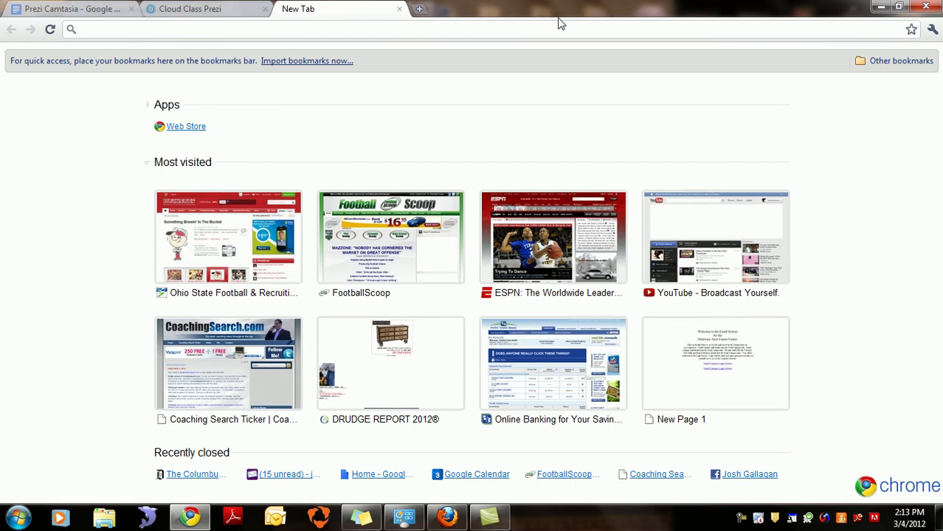
{"action": "type", "text": "football"}
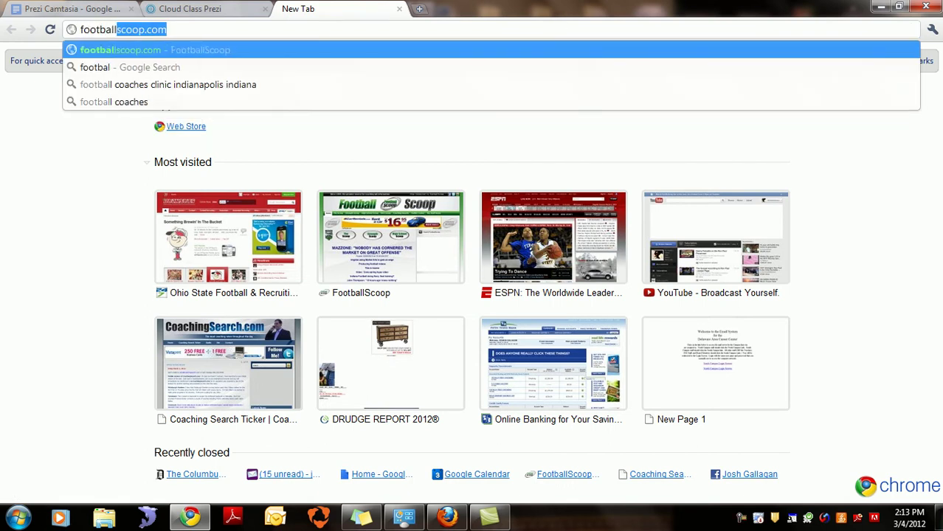
{"action": "key", "text": "Return"}
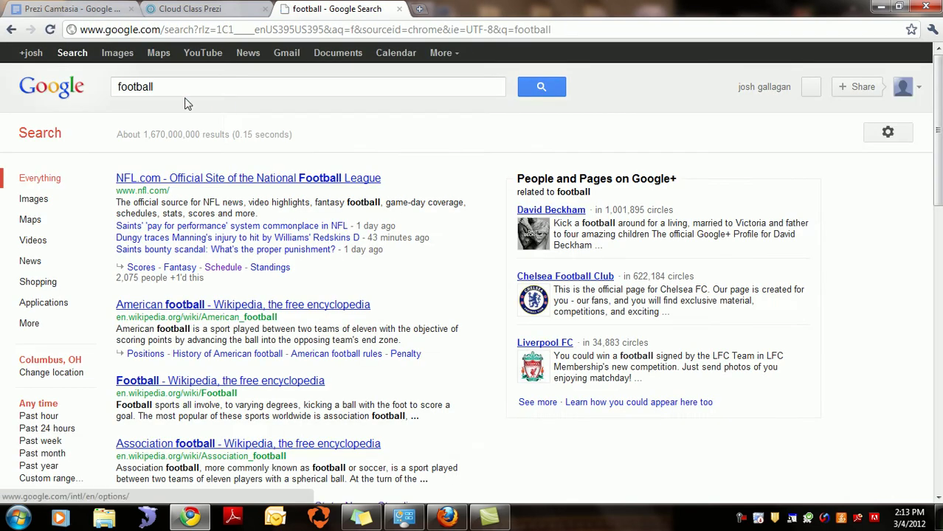
{"action": "left_click", "coordinate": [120, 58]}
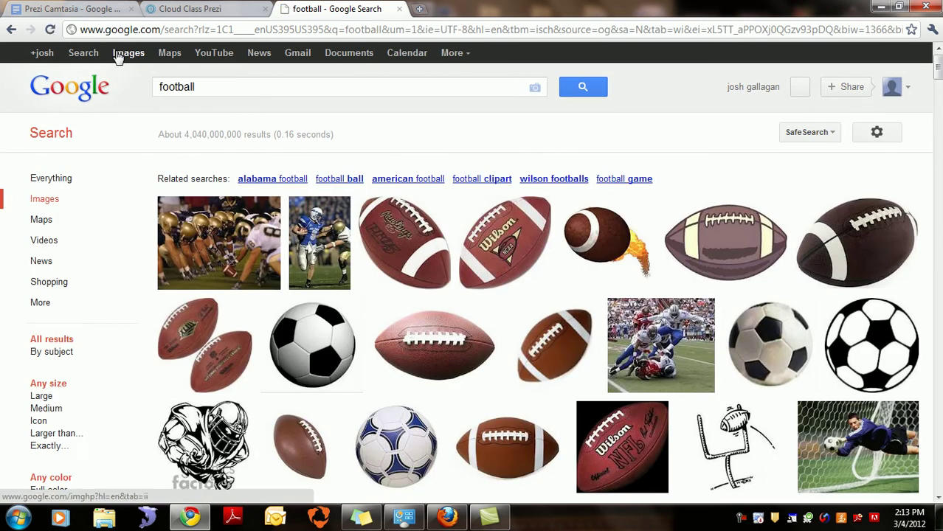
{"action": "right_click", "coordinate": [415, 249]}
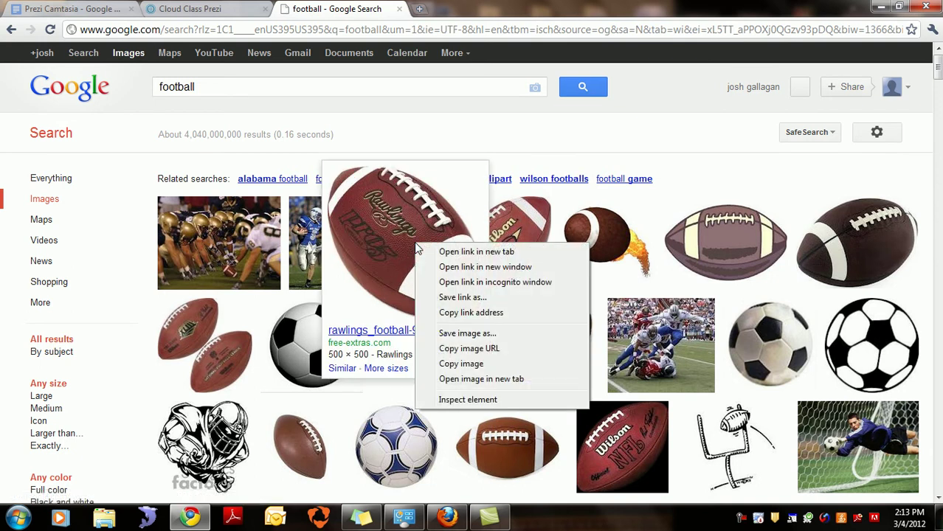
{"action": "left_click", "coordinate": [486, 348]}
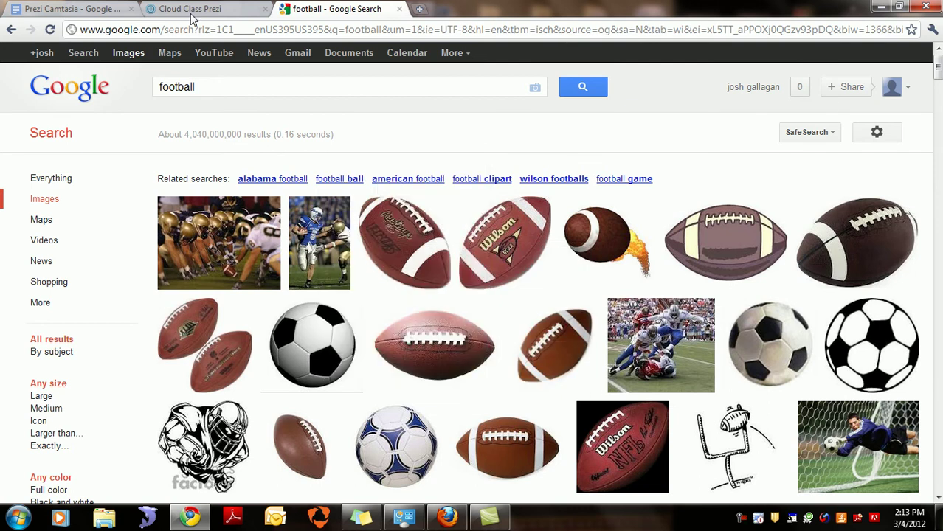
{"action": "left_click", "coordinate": [193, 10]}
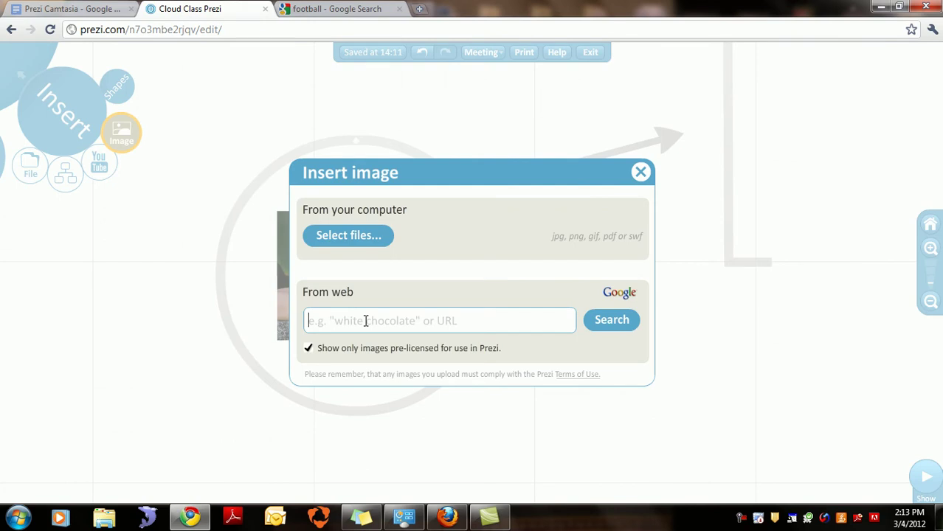
Step: Insert the Rawlings football image from its pasted web address and place it right of the Hello circle
{"action": "key", "text": "ctrl+v"}
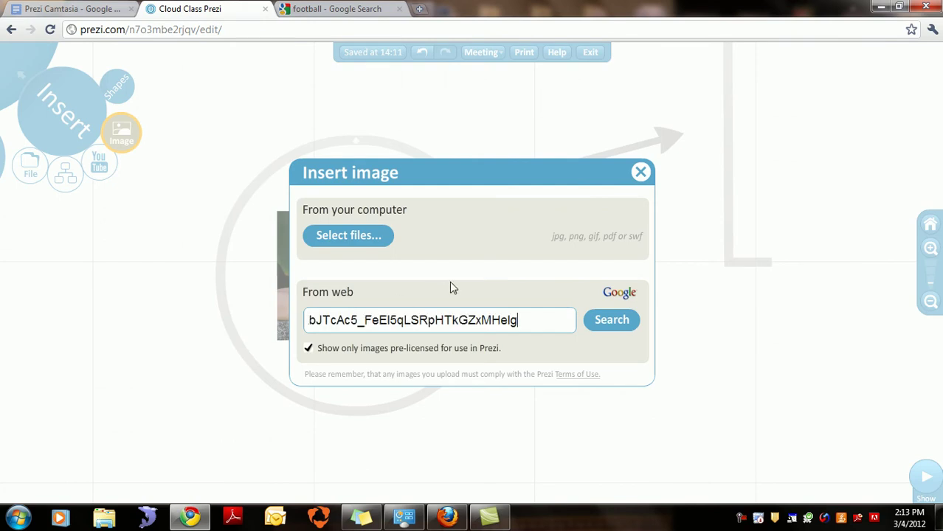
{"action": "left_click_drag", "start_coordinate": [389, 320], "coordinate": [226, 316]}
{"action": "left_click_drag", "start_coordinate": [350, 321], "coordinate": [264, 318]}
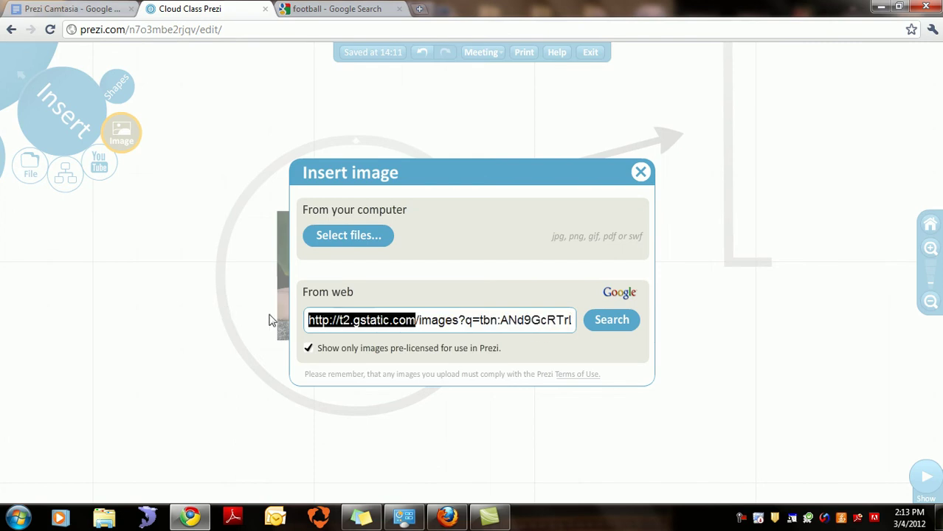
{"action": "left_click", "coordinate": [424, 305]}
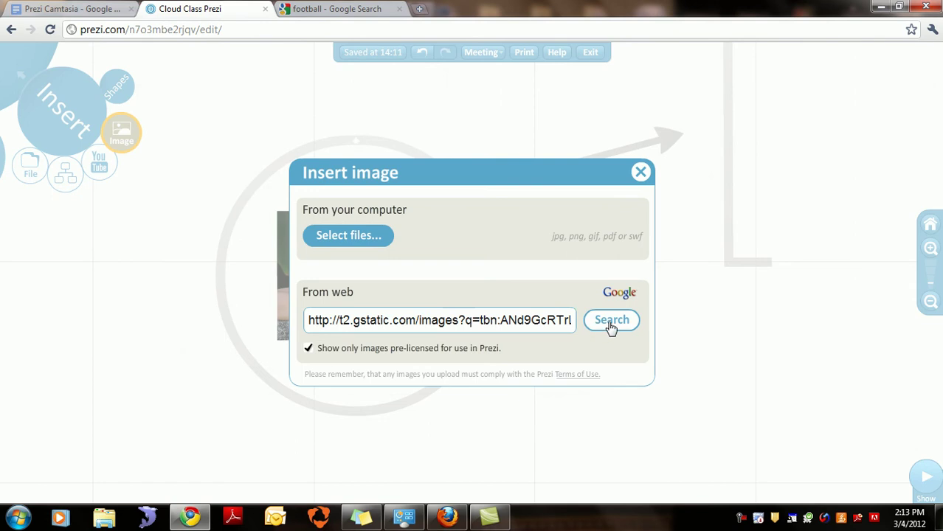
{"action": "left_click", "coordinate": [605, 324]}
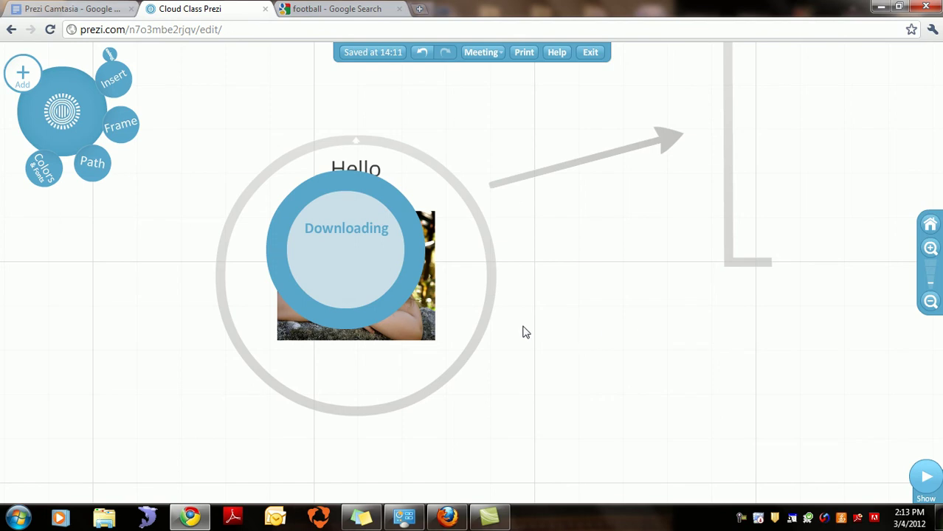
{"action": "left_click_drag", "start_coordinate": [393, 295], "coordinate": [665, 385]}
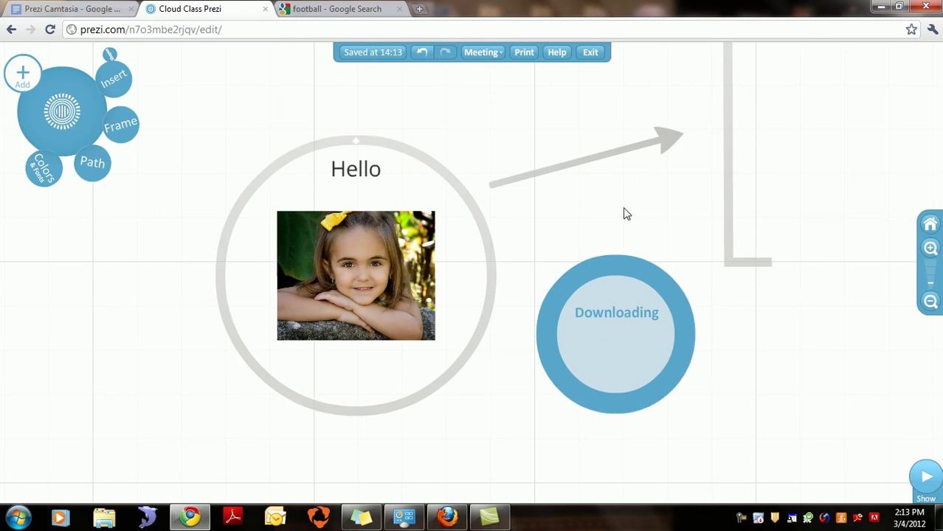
{"action": "left_click_drag", "start_coordinate": [531, 196], "coordinate": [507, 138]}
{"action": "left_click_drag", "start_coordinate": [467, 381], "coordinate": [532, 290]}
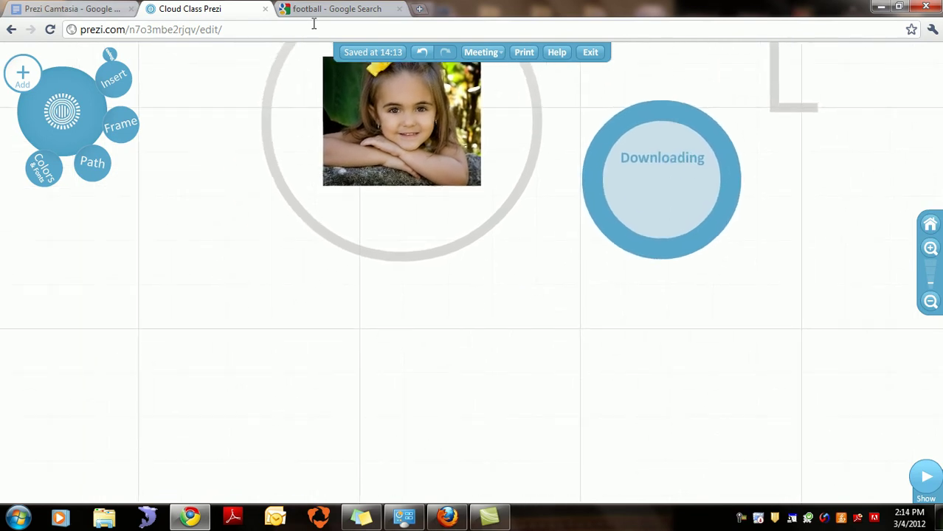
Step: Copy the Wilson football image's address from the Google Images results
{"action": "left_click", "coordinate": [335, 12]}
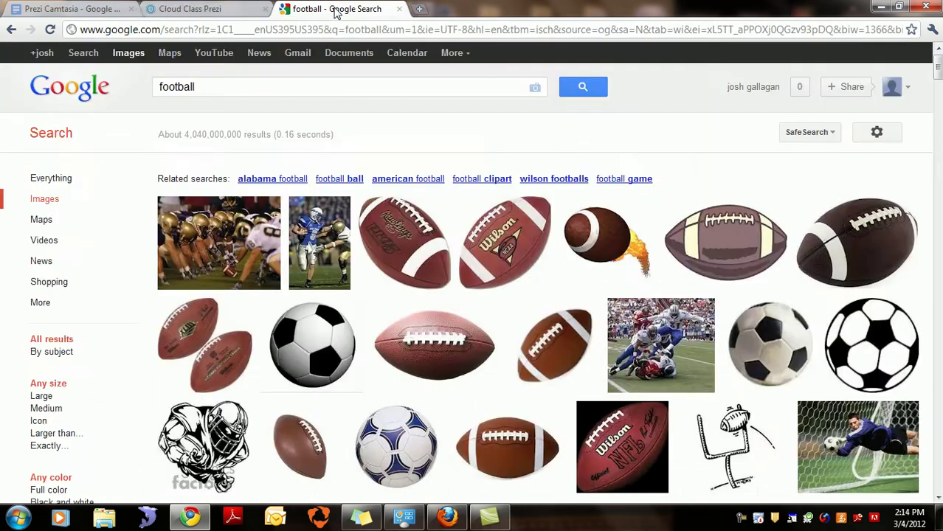
{"action": "right_click", "coordinate": [491, 243]}
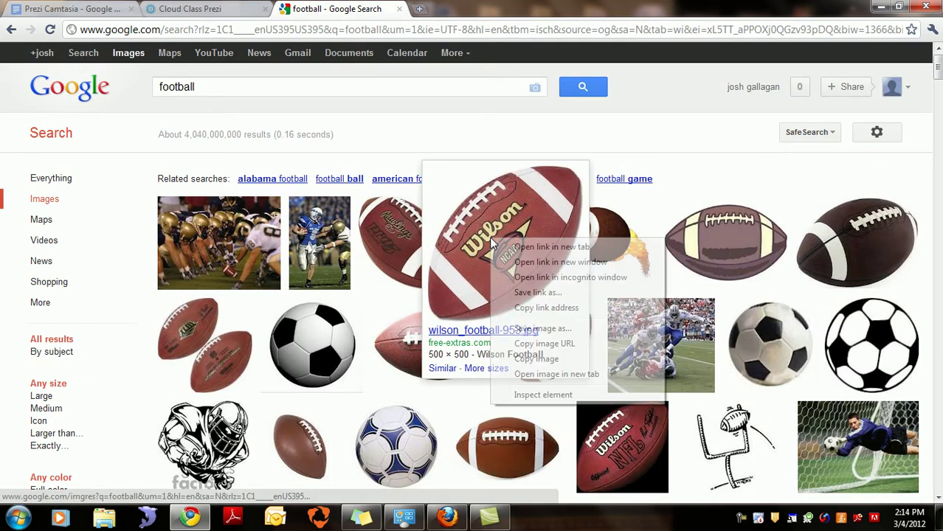
{"action": "left_click", "coordinate": [563, 344]}
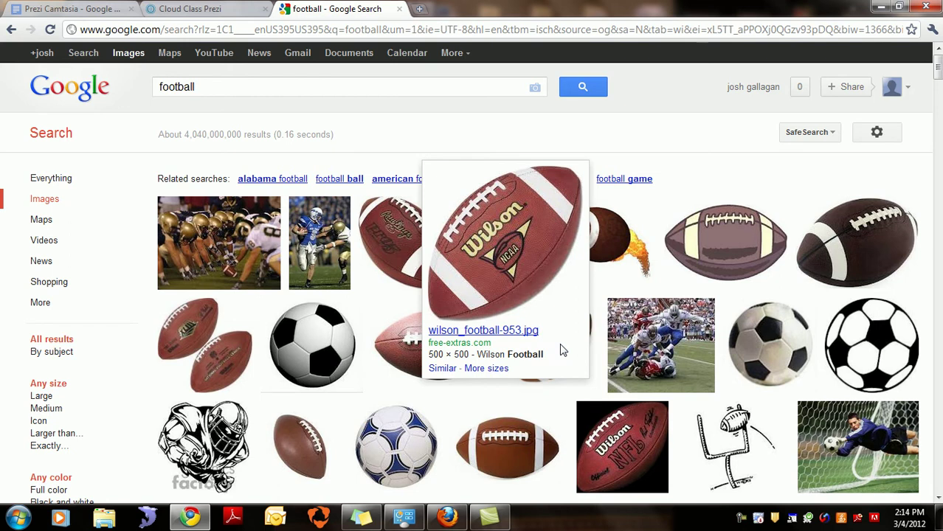
{"action": "left_click", "coordinate": [221, 11]}
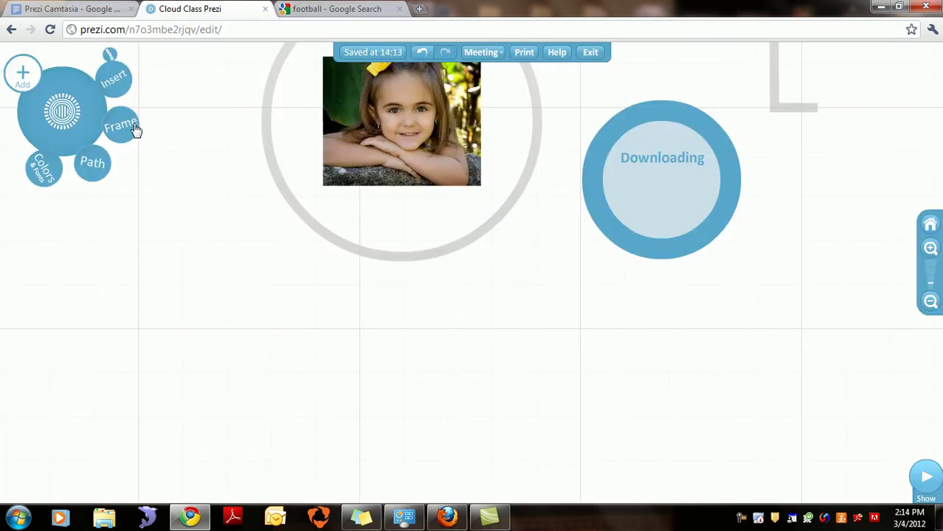
Step: Insert the Wilson football image from its pasted address, below the first football image
{"action": "left_click", "coordinate": [112, 85]}
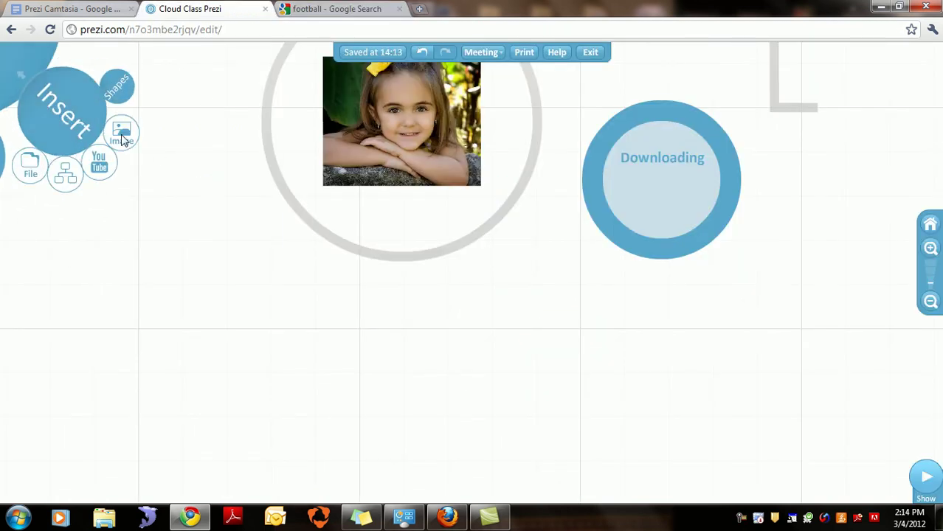
{"action": "left_click", "coordinate": [121, 135]}
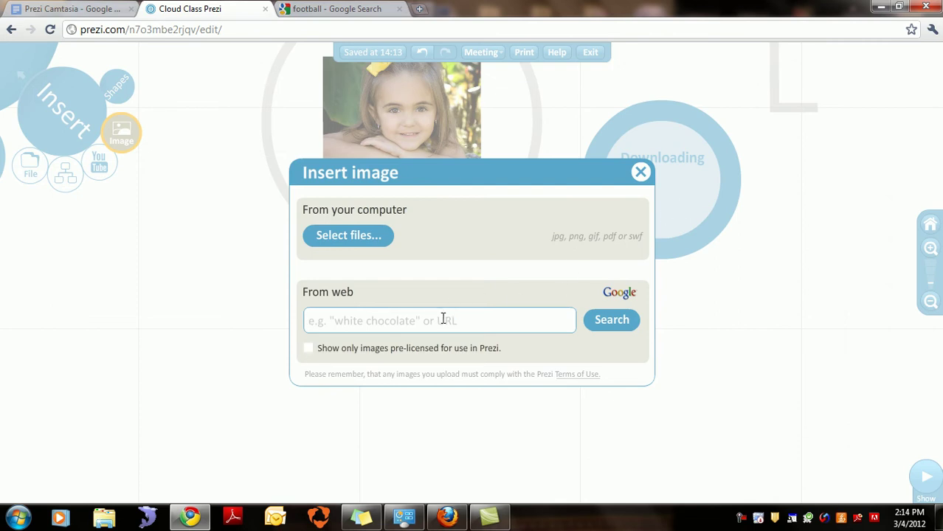
{"action": "key", "text": "ctrl+v"}
{"action": "left_click", "coordinate": [609, 320]}
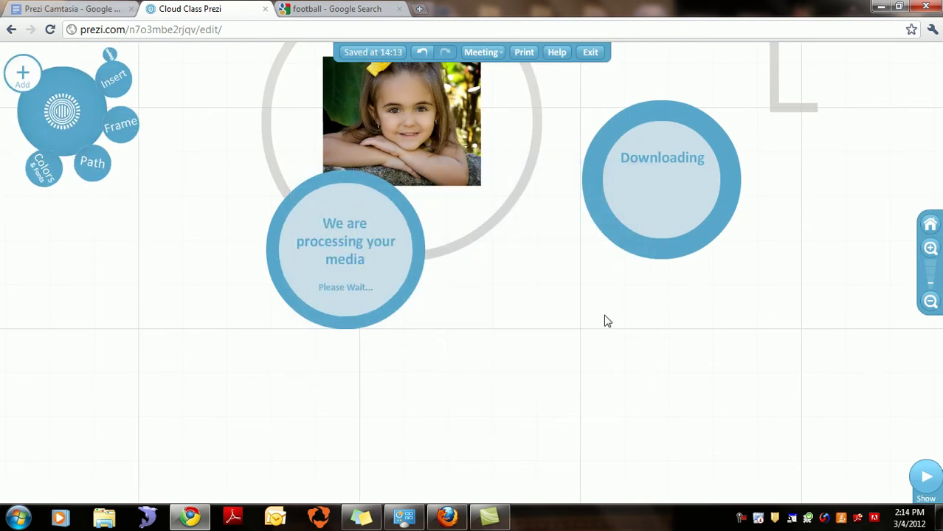
{"action": "left_click_drag", "start_coordinate": [389, 315], "coordinate": [710, 410]}
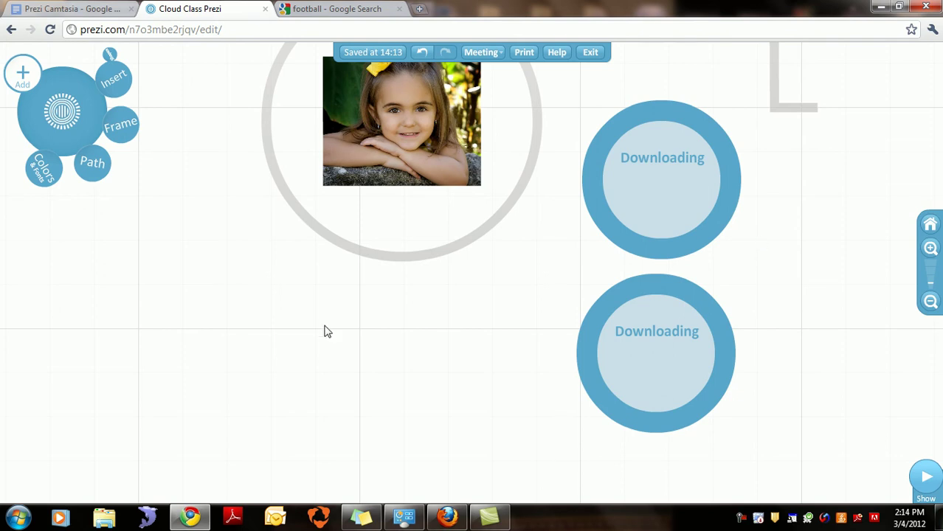
Step: Shift both football image placeholders further right of the photo
{"action": "left_click_drag", "start_coordinate": [232, 225], "coordinate": [226, 223]}
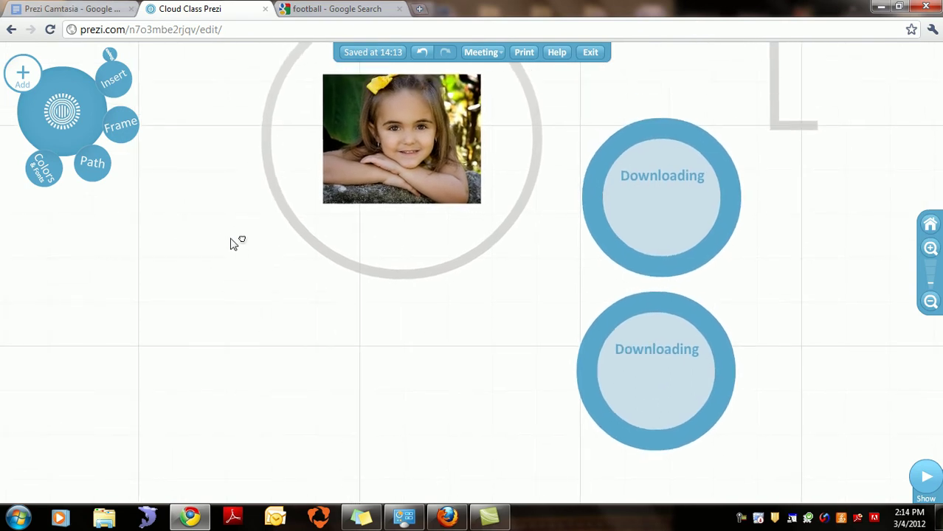
{"action": "left_click_drag", "start_coordinate": [232, 243], "coordinate": [202, 232]}
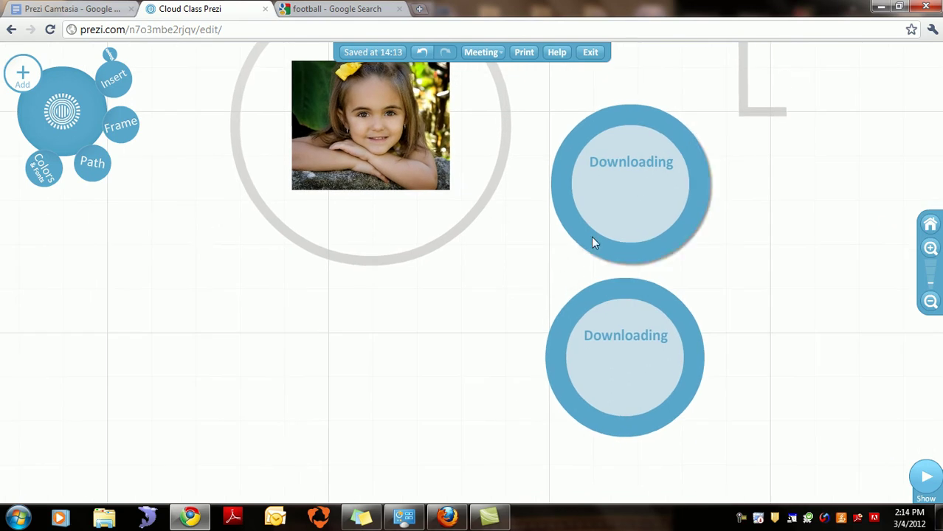
{"action": "left_click_drag", "start_coordinate": [601, 244], "coordinate": [715, 270]}
{"action": "left_click_drag", "start_coordinate": [690, 331], "coordinate": [812, 355]}
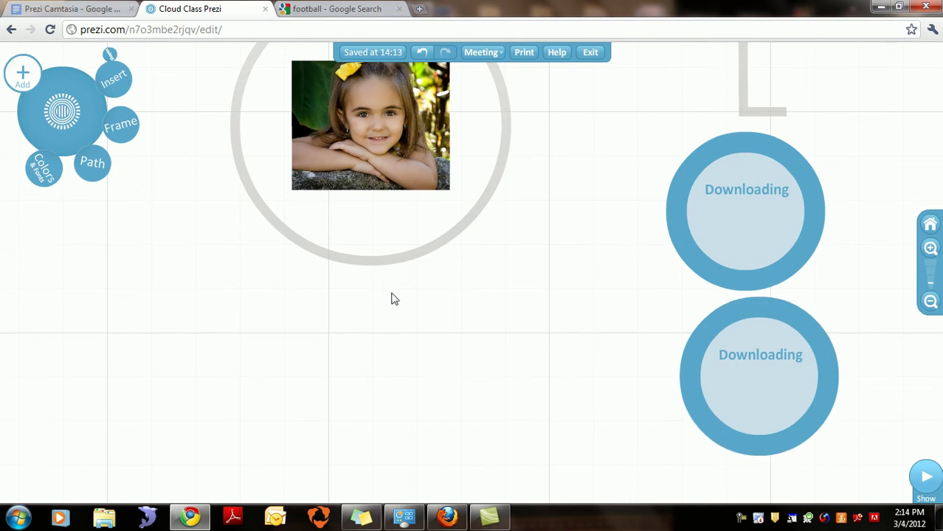
{"action": "left_click", "coordinate": [118, 87]}
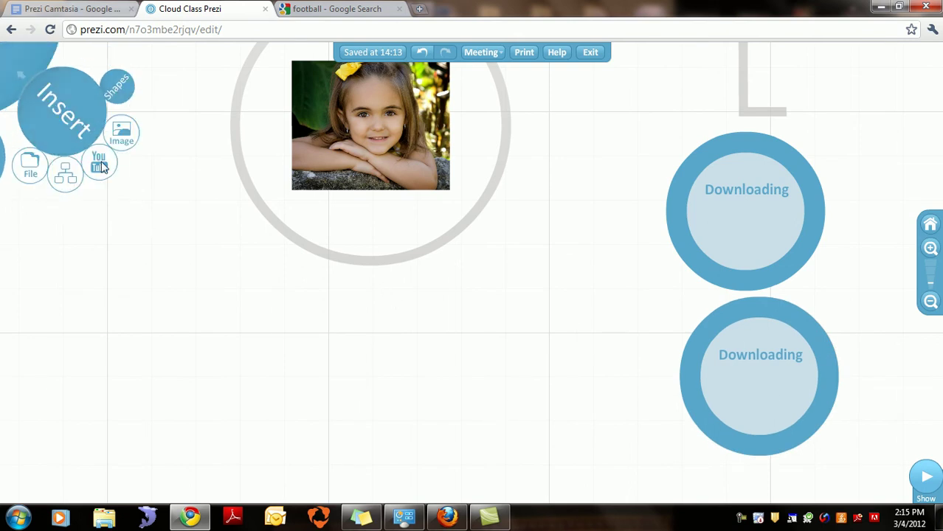
Step: Load the YouTube website in a new browser tab
{"action": "left_click", "coordinate": [101, 165]}
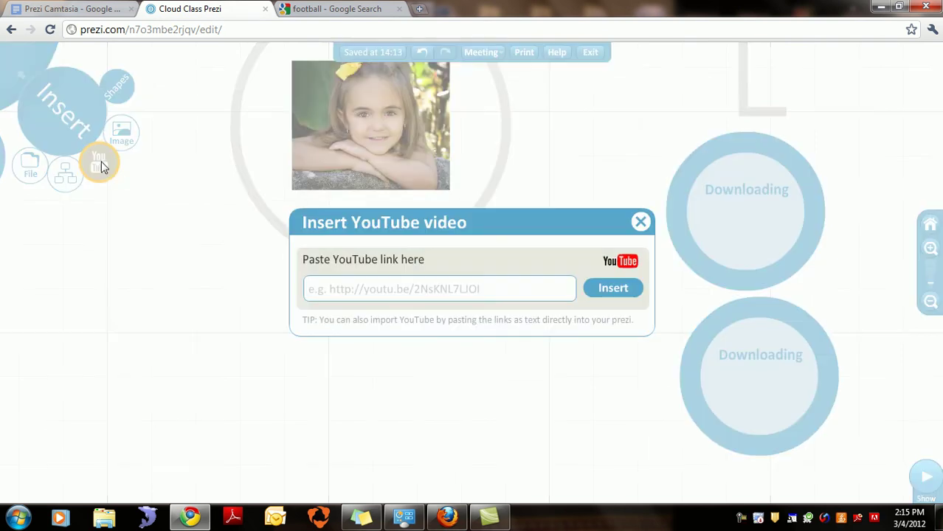
{"action": "left_click", "coordinate": [421, 10]}
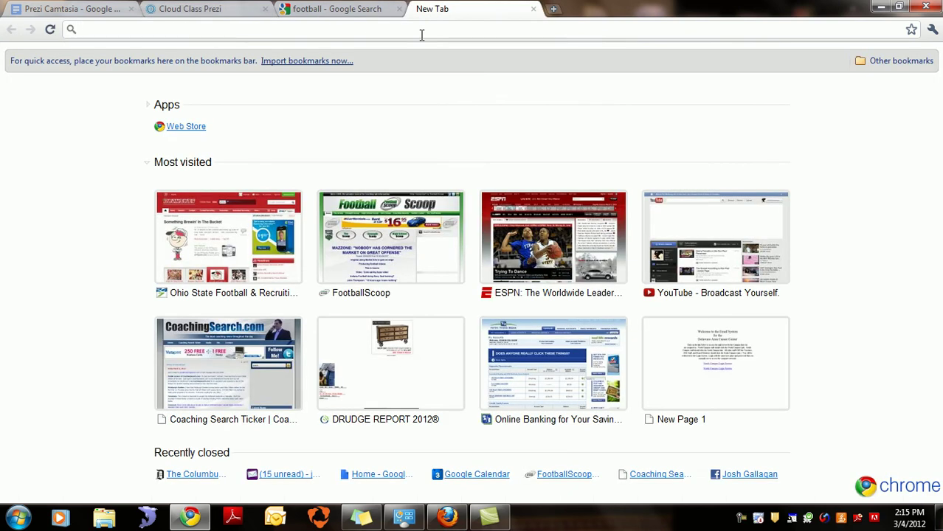
{"action": "type", "text": "youtt"}
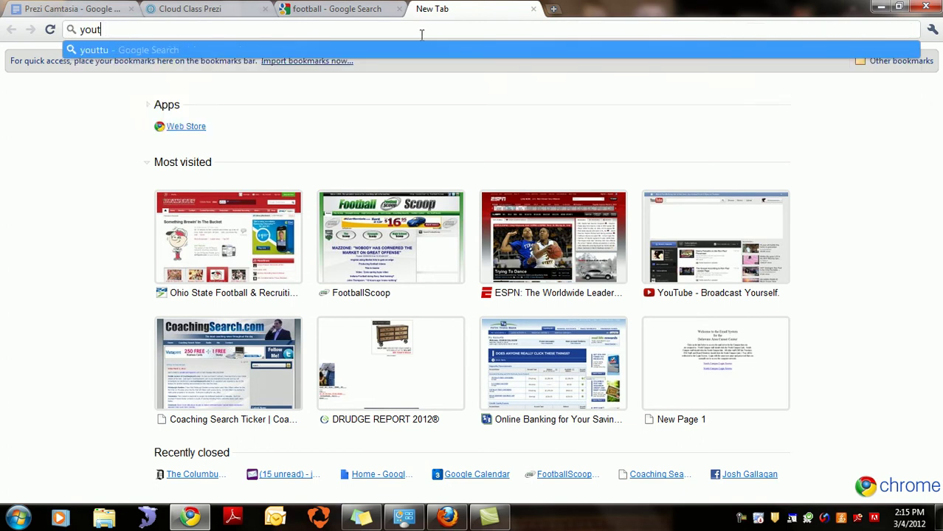
{"action": "type", "text": "be"}
{"action": "key", "text": "Return"}
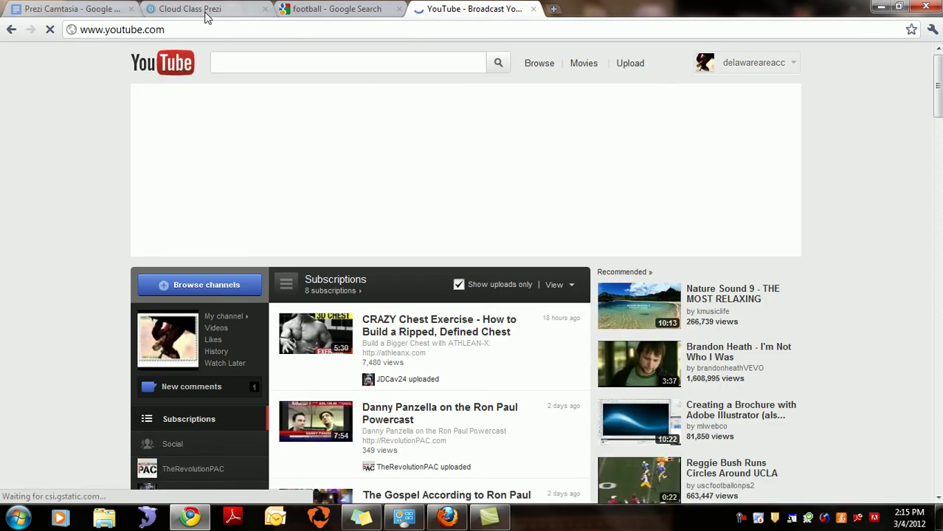
{"action": "left_click", "coordinate": [206, 15]}
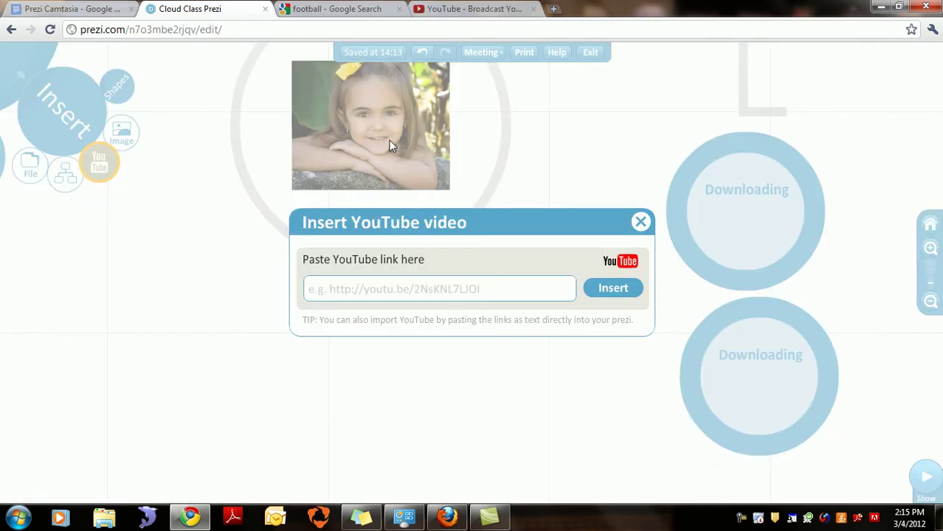
Step: Close the YouTube insert panel and delete both Downloading placeholders from the canvas
{"action": "left_click", "coordinate": [638, 220]}
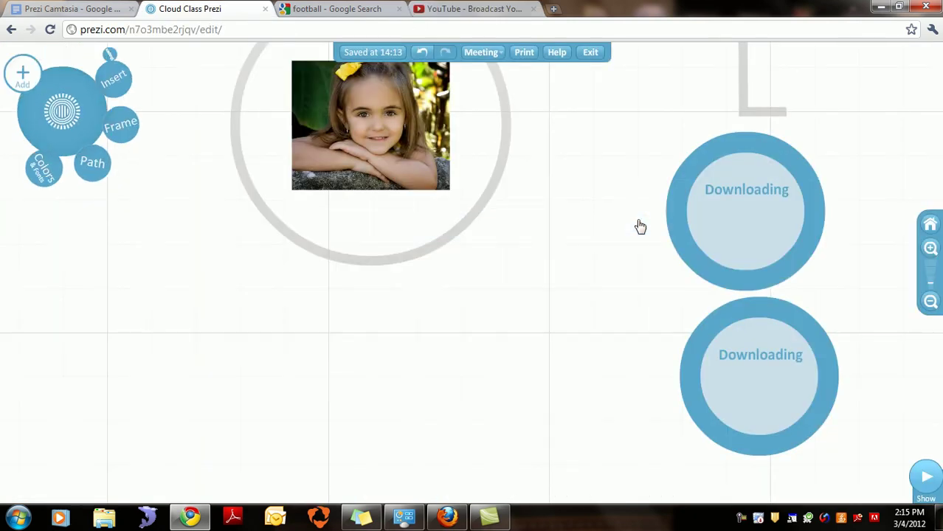
{"action": "left_click", "coordinate": [709, 269]}
{"action": "left_click", "coordinate": [716, 244]}
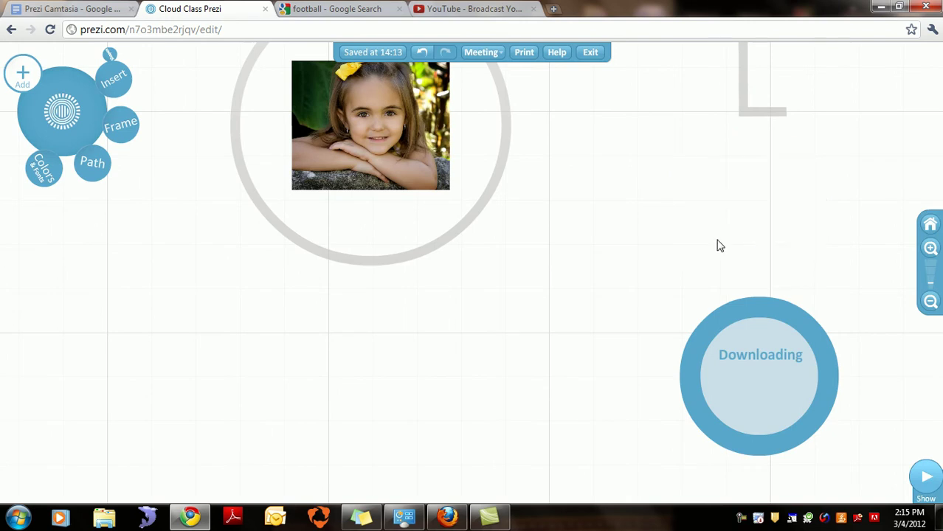
{"action": "left_click", "coordinate": [725, 323]}
{"action": "left_click", "coordinate": [731, 407]}
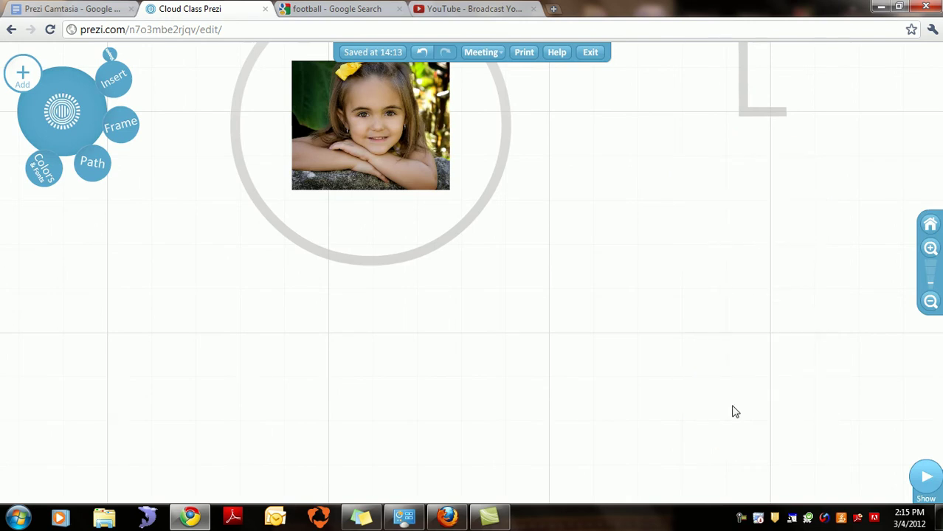
Step: Start saving the Wilson football picture from the Google Images results
{"action": "left_click", "coordinate": [369, 11]}
{"action": "right_click", "coordinate": [480, 245]}
{"action": "key", "text": "Escape"}
{"action": "right_click", "coordinate": [533, 240]}
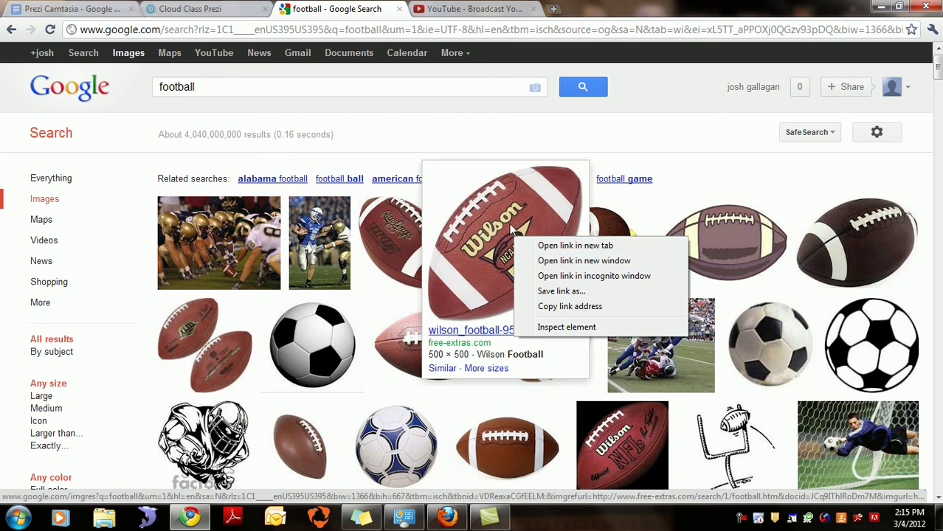
{"action": "right_click", "coordinate": [479, 217]}
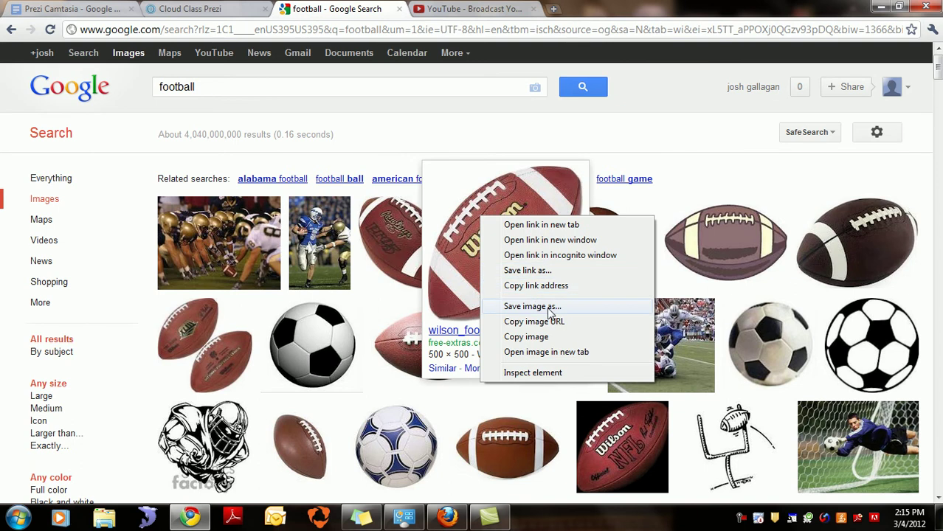
{"action": "left_click", "coordinate": [550, 307]}
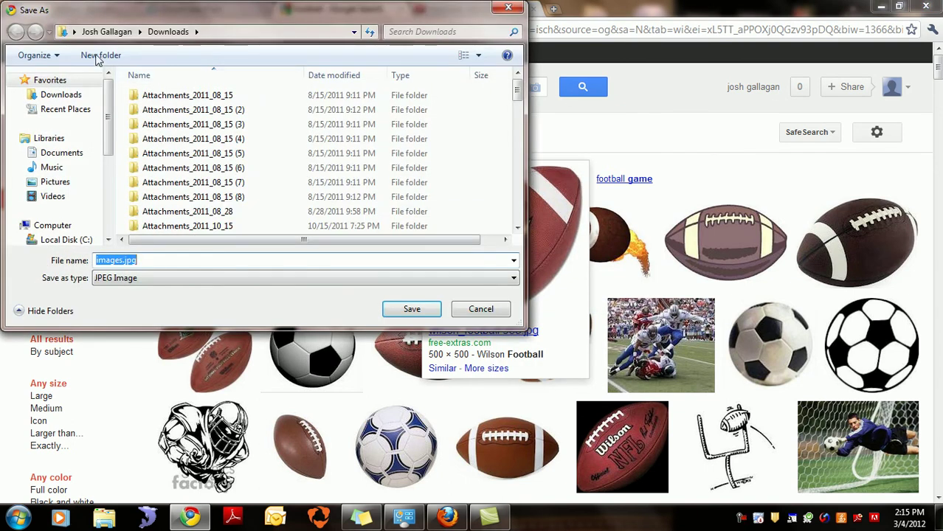
Step: Save it into the Pictures library with the file name football
{"action": "left_click", "coordinate": [55, 185]}
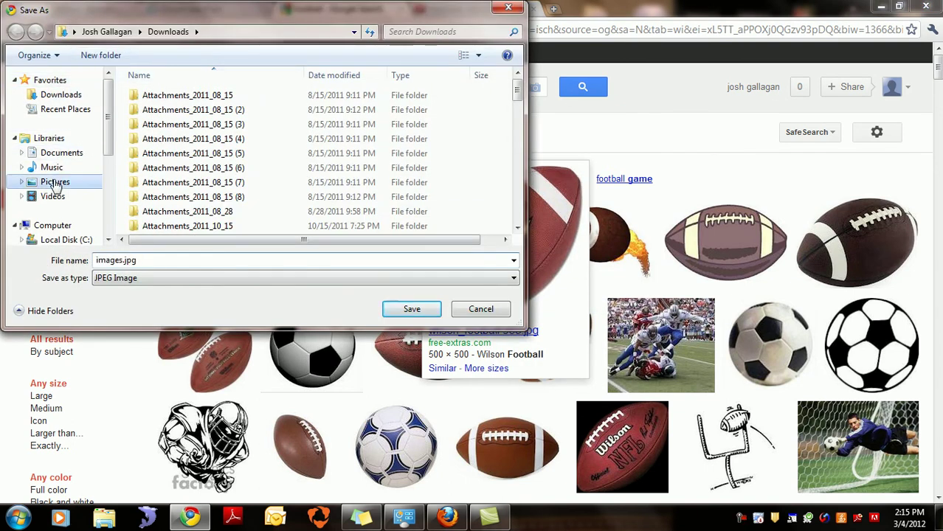
{"action": "left_click", "coordinate": [147, 258]}
{"action": "type", "text": "football"}
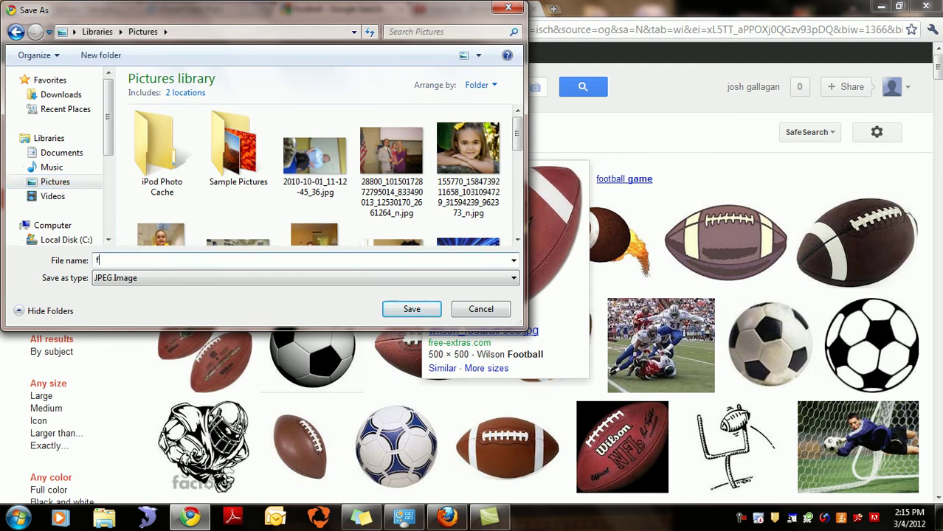
{"action": "left_click", "coordinate": [417, 308]}
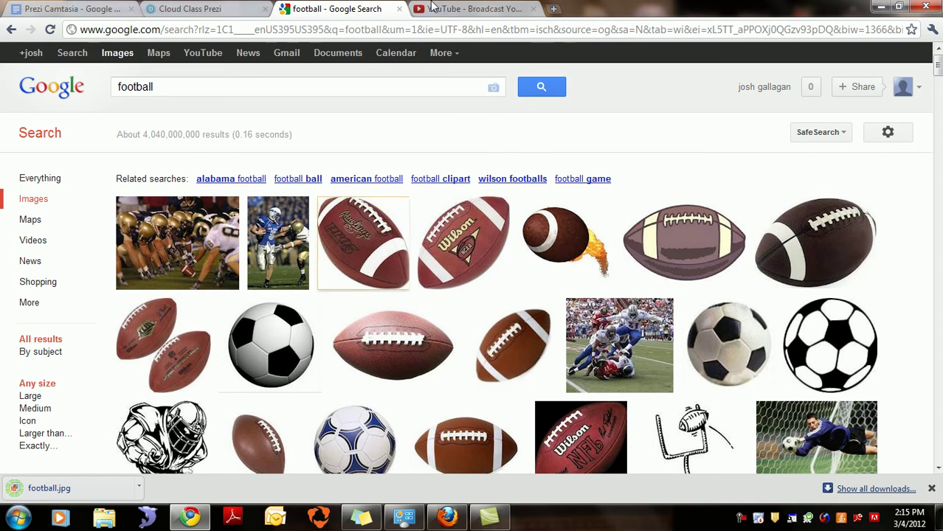
Step: Insert football.jpg from the Pictures library as an image file in Prezi
{"action": "left_click", "coordinate": [220, 13]}
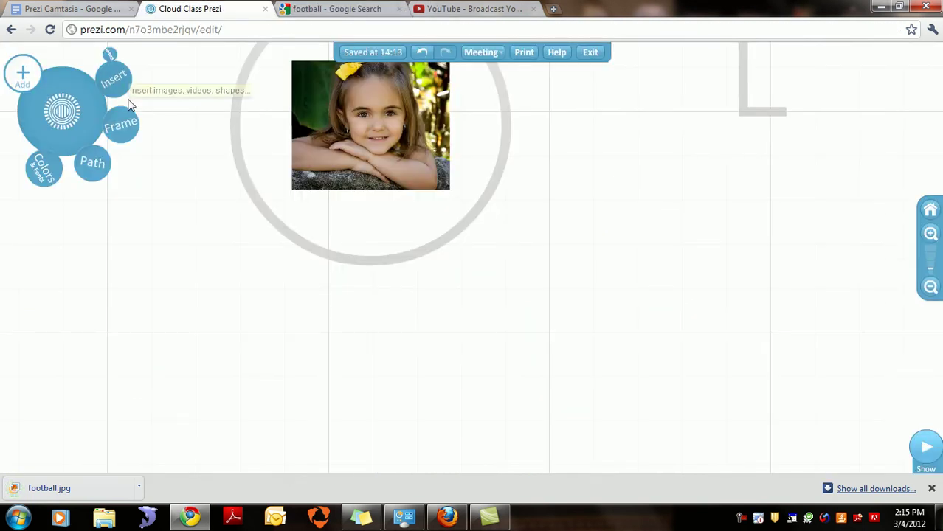
{"action": "left_click", "coordinate": [127, 87]}
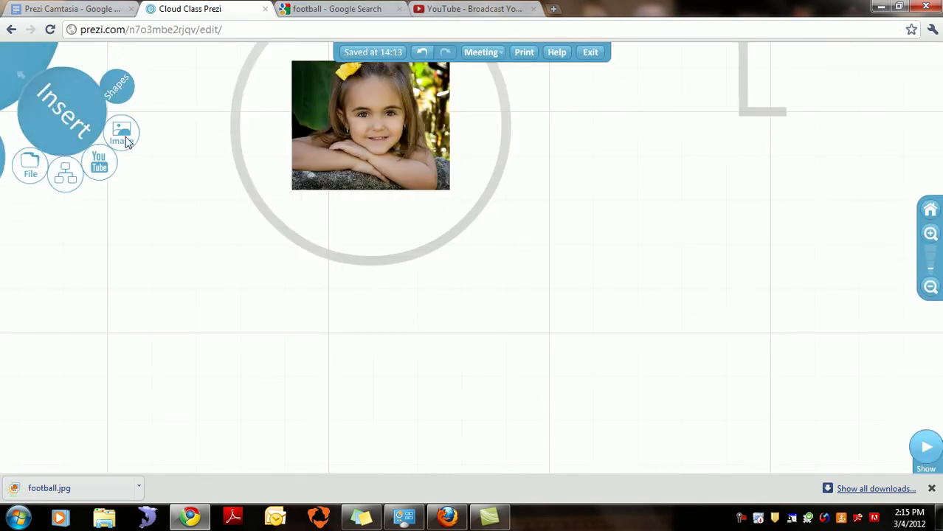
{"action": "left_click", "coordinate": [122, 136]}
{"action": "left_click", "coordinate": [356, 219]}
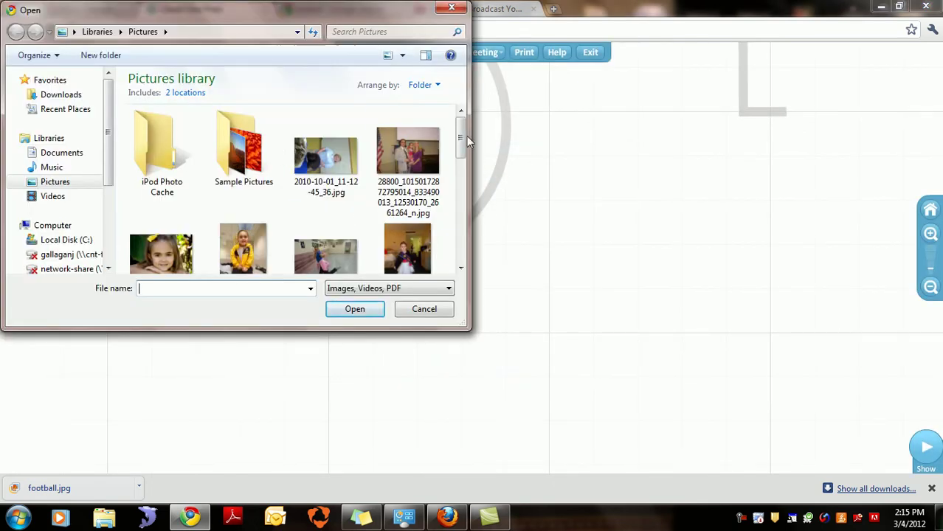
{"action": "scroll", "coordinate": [385, 143], "scroll_direction": "down", "scroll_amount": 10}
{"action": "left_click", "coordinate": [152, 153]}
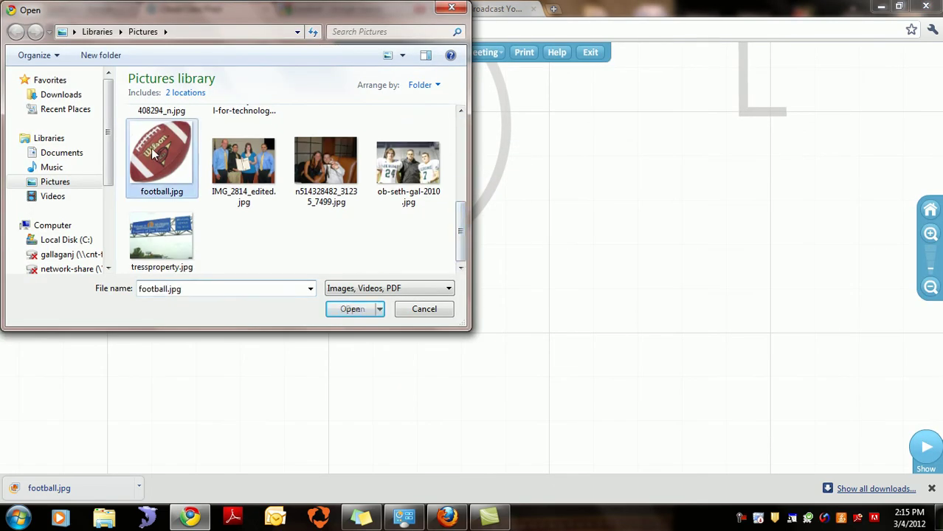
{"action": "left_click", "coordinate": [352, 308]}
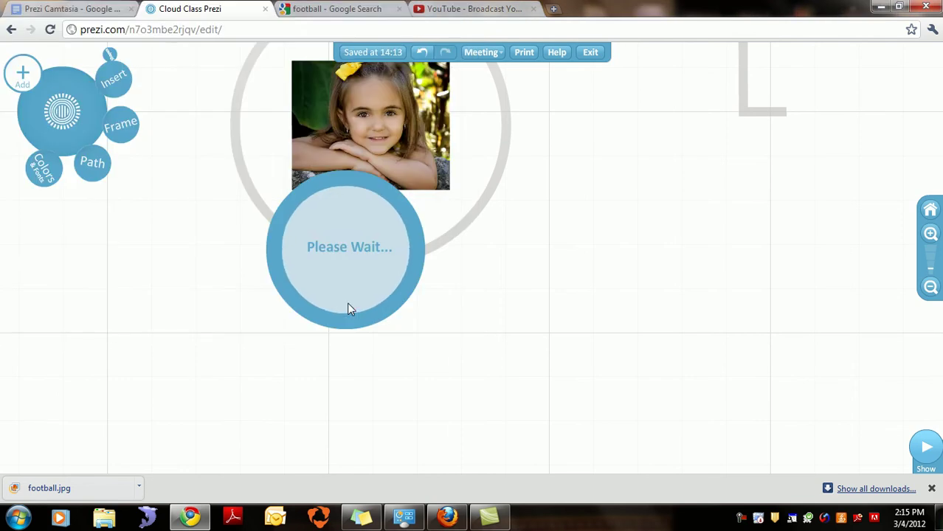
Step: Shrink the football image twice and set it over the photo's lower right corner
{"action": "left_click_drag", "start_coordinate": [377, 256], "coordinate": [634, 260]}
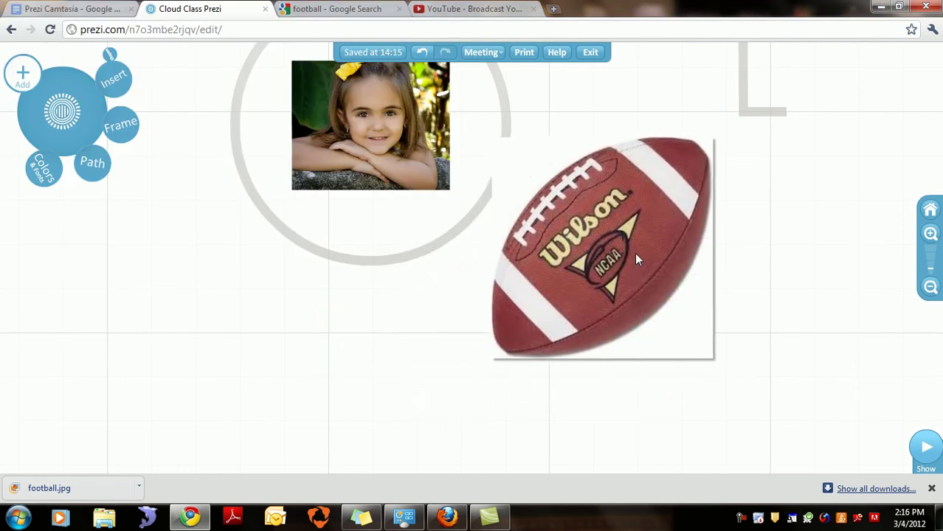
{"action": "left_click", "coordinate": [636, 258]}
{"action": "left_click", "coordinate": [603, 278]}
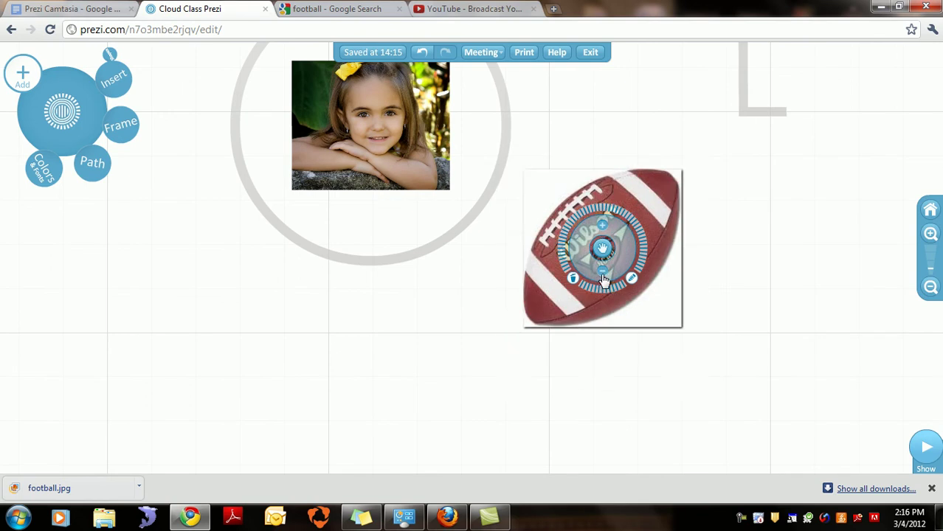
{"action": "left_click", "coordinate": [603, 279]}
{"action": "left_click_drag", "start_coordinate": [612, 251], "coordinate": [411, 194]}
{"action": "left_click", "coordinate": [520, 191]}
{"action": "left_click_drag", "start_coordinate": [372, 96], "coordinate": [346, 84]}
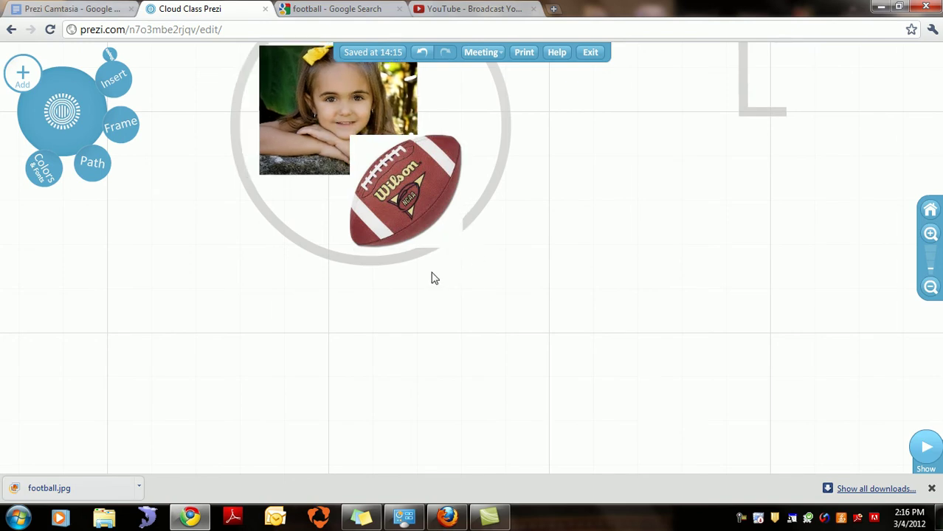
Step: Try cropping the football but keep it whole, then switch to the YouTube tab
{"action": "left_click", "coordinate": [444, 221]}
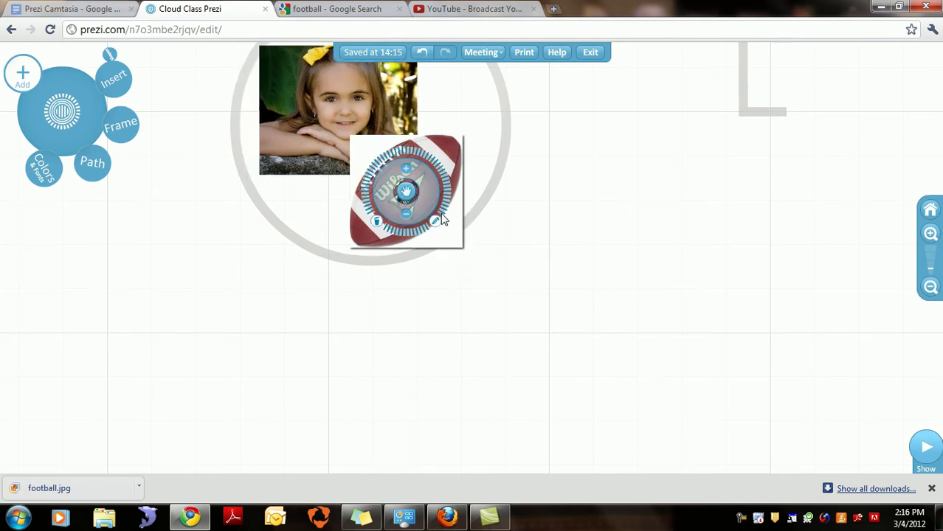
{"action": "left_click", "coordinate": [437, 225]}
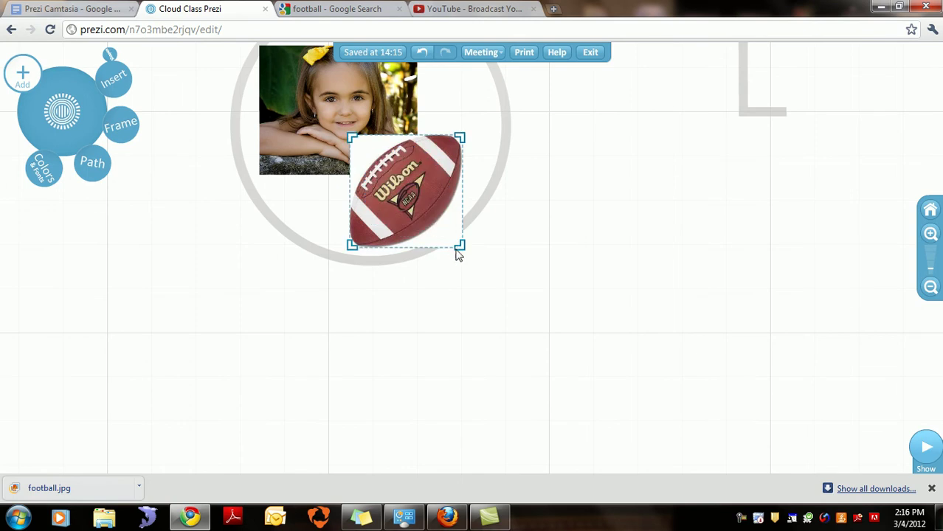
{"action": "left_click_drag", "start_coordinate": [460, 250], "coordinate": [461, 251]}
{"action": "left_click", "coordinate": [509, 258]}
{"action": "left_click", "coordinate": [418, 200]}
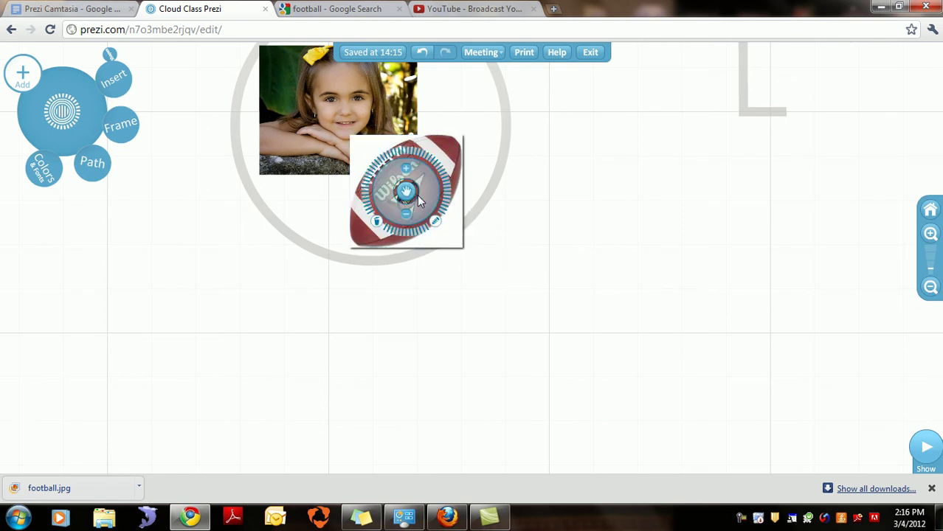
{"action": "left_click", "coordinate": [115, 79]}
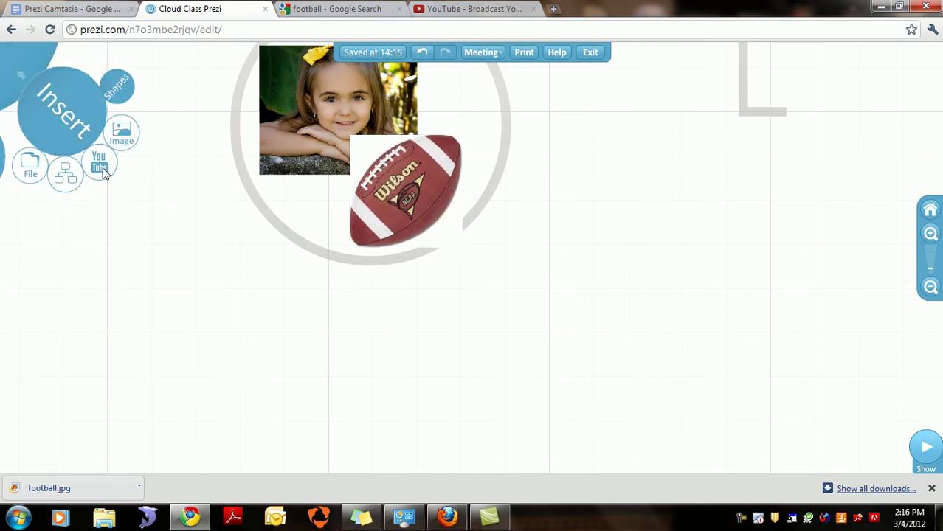
{"action": "left_click", "coordinate": [466, 10]}
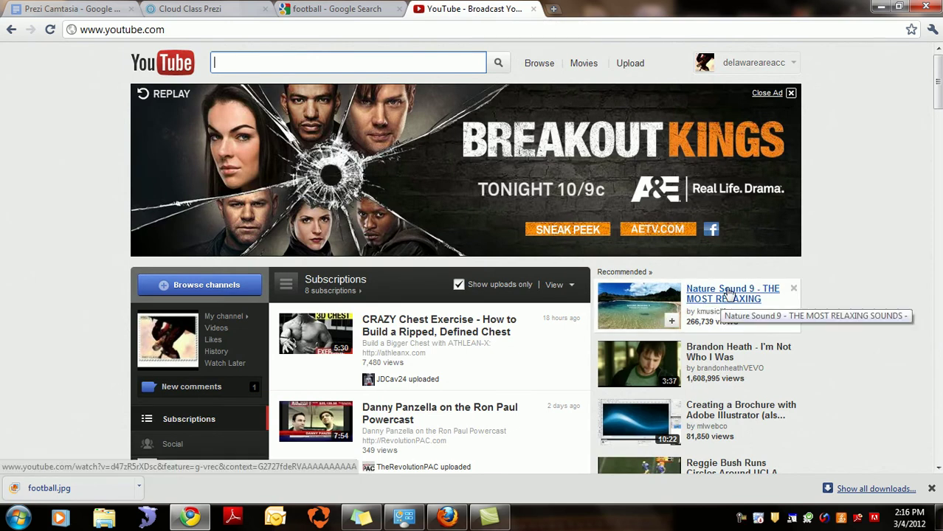
Step: Open the Nature Sound 9 video, select its address, pause the ad, and return to Prezi
{"action": "left_click", "coordinate": [729, 294]}
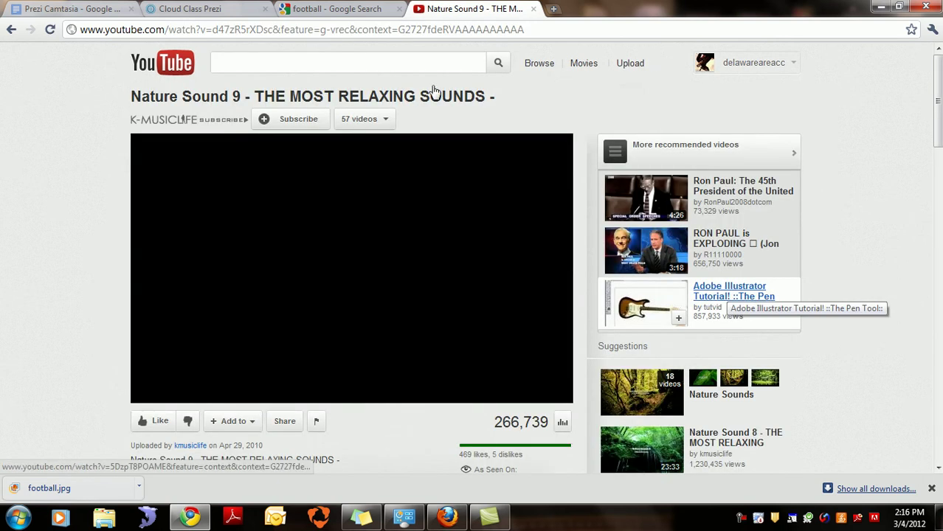
{"action": "left_click", "coordinate": [351, 31]}
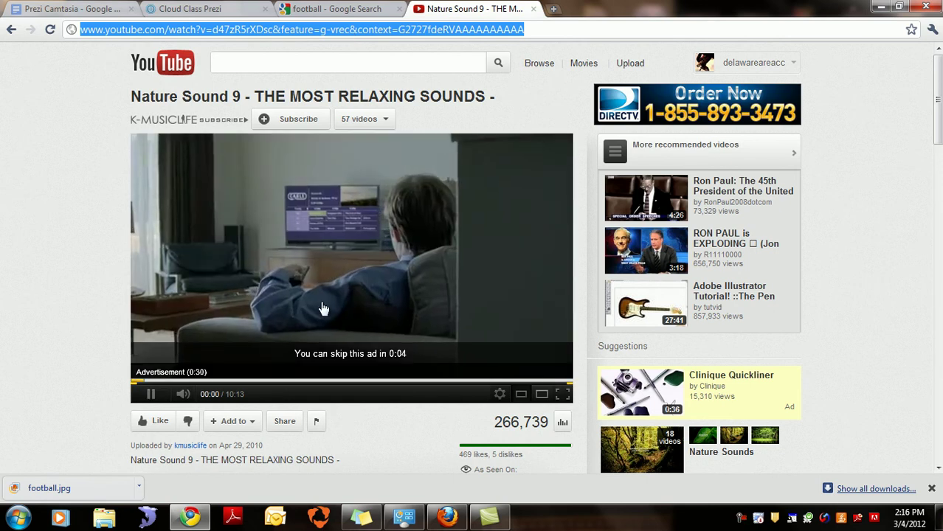
{"action": "left_click", "coordinate": [152, 395]}
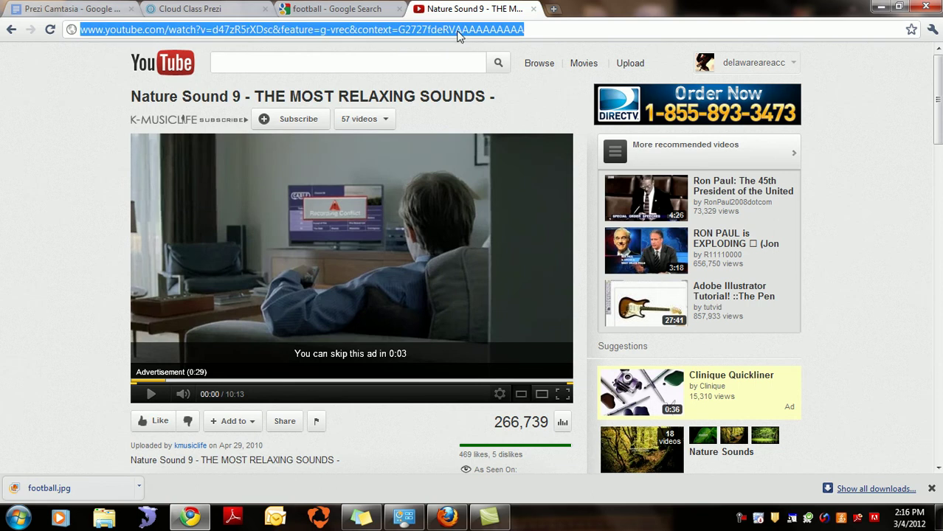
{"action": "left_click", "coordinate": [221, 12]}
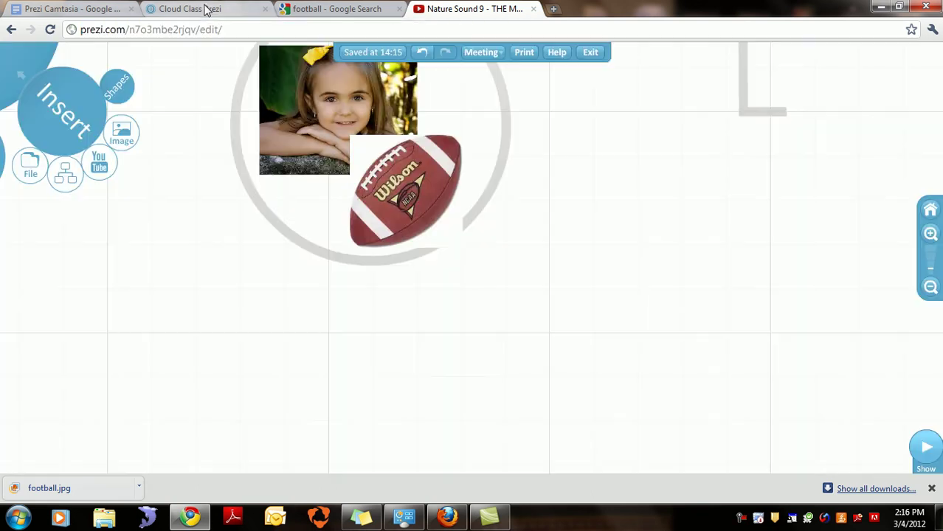
Step: Embed the Nature Sound 9 YouTube video from its pasted link inside the Basic Text frame
{"action": "left_click", "coordinate": [98, 163]}
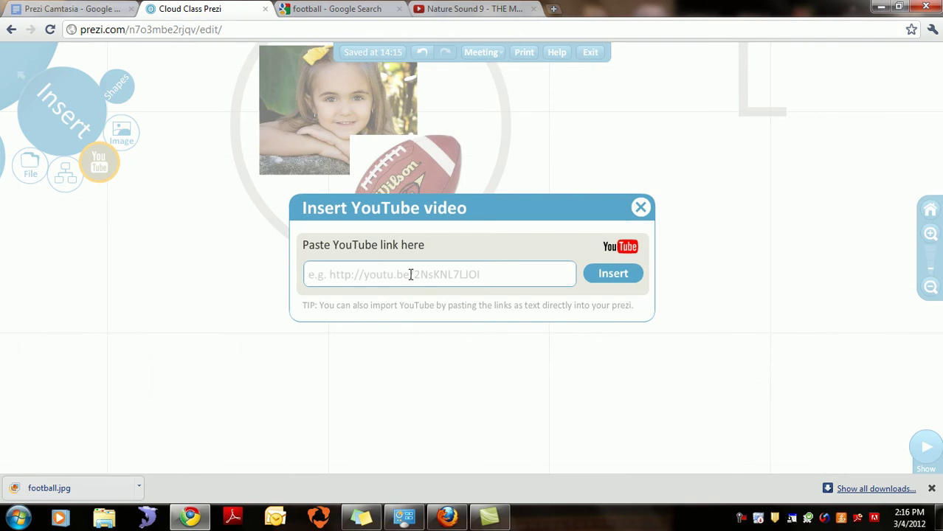
{"action": "key", "text": "ctrl+v"}
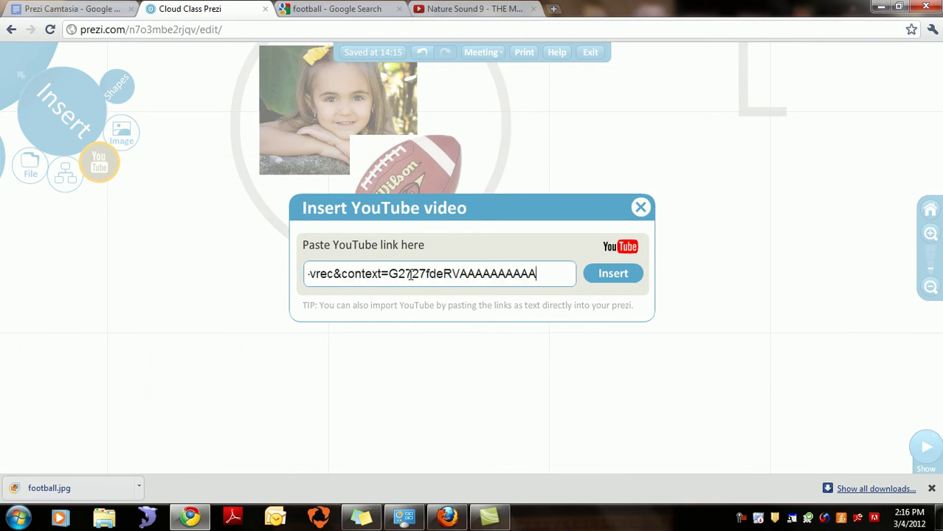
{"action": "left_click", "coordinate": [604, 278]}
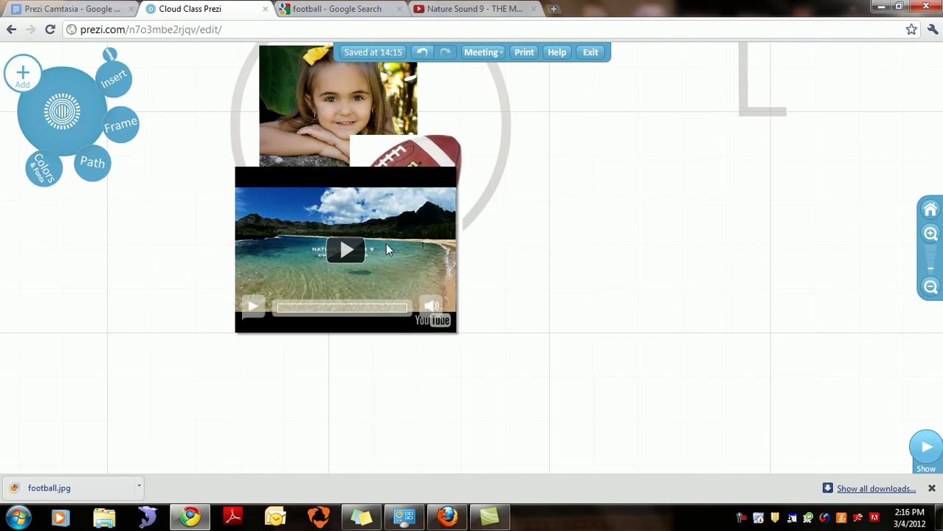
{"action": "left_click_drag", "start_coordinate": [392, 267], "coordinate": [656, 298]}
{"action": "left_click_drag", "start_coordinate": [748, 295], "coordinate": [630, 156]}
{"action": "left_click_drag", "start_coordinate": [521, 262], "coordinate": [636, 295]}
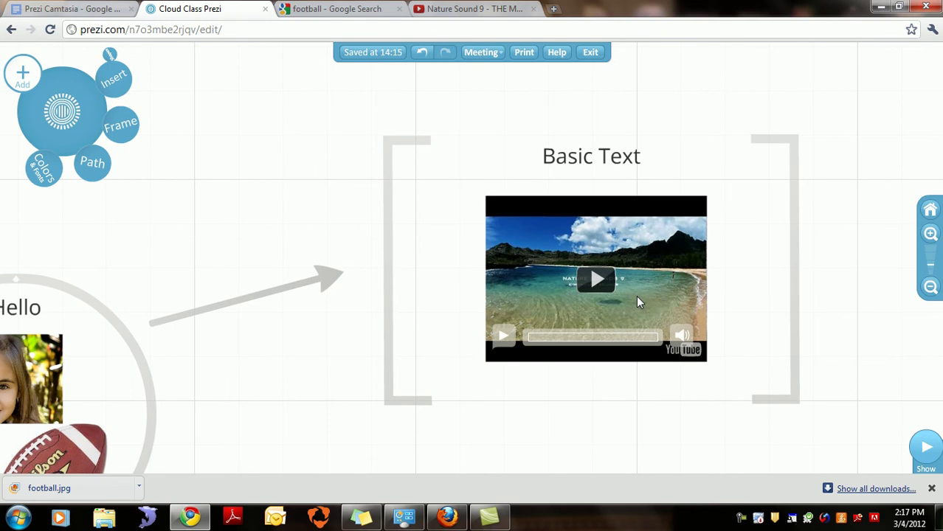
{"action": "left_click", "coordinate": [596, 276]}
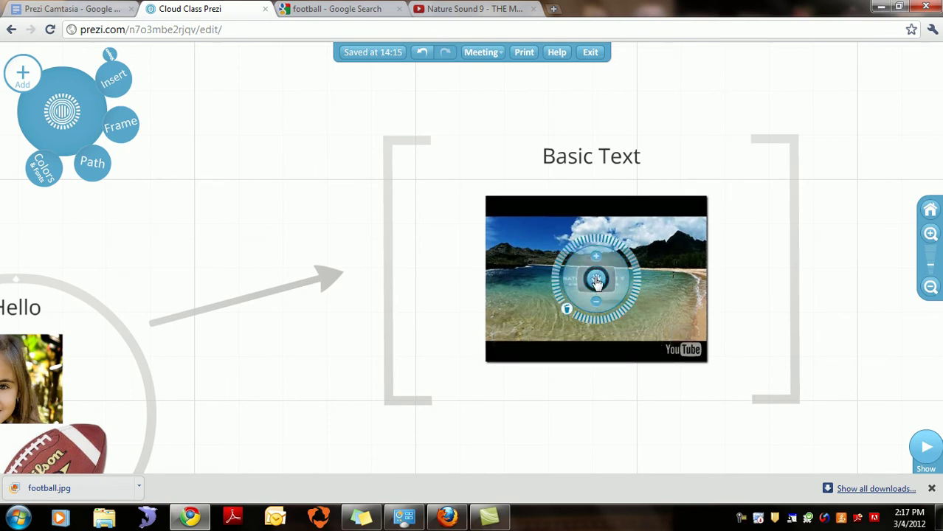
{"action": "left_click", "coordinate": [725, 309]}
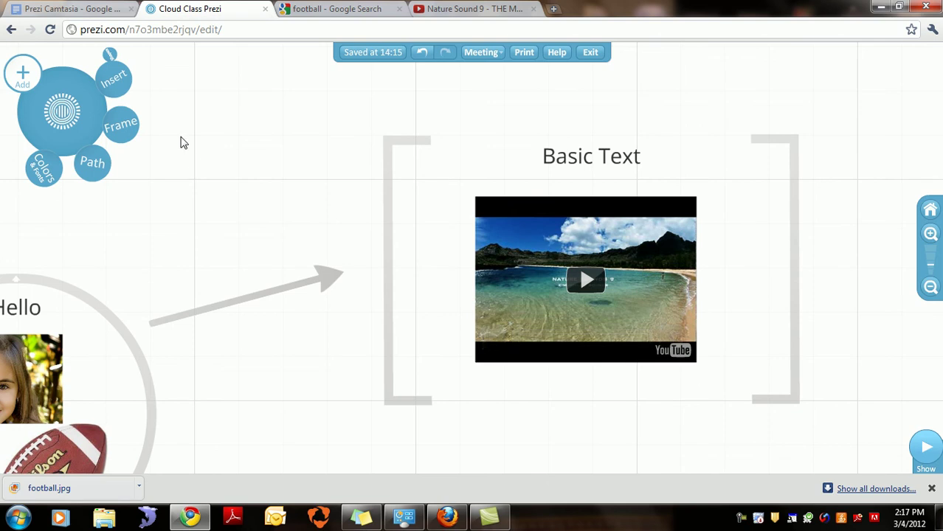
{"action": "left_click", "coordinate": [115, 79]}
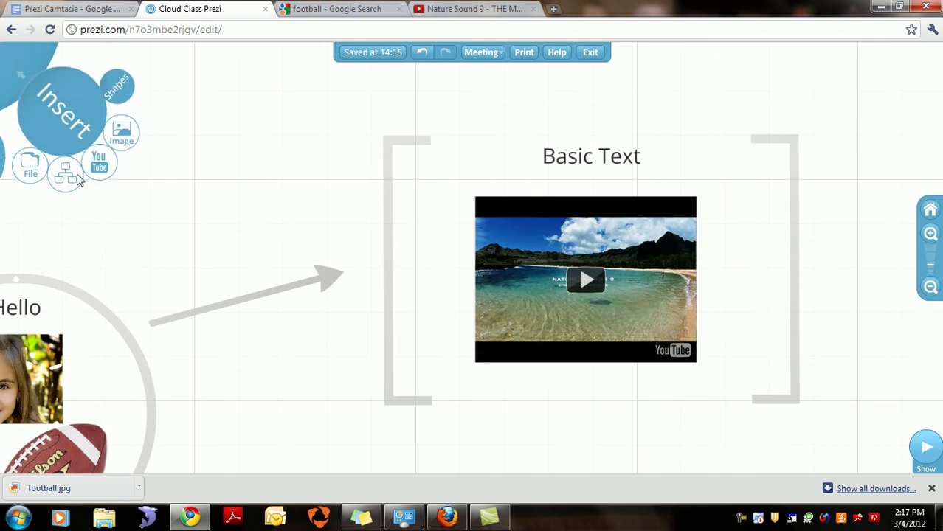
Step: Place a Clouds drawing from the diagram gallery in empty space, nudged slightly left
{"action": "left_click_drag", "start_coordinate": [200, 201], "coordinate": [600, 177]}
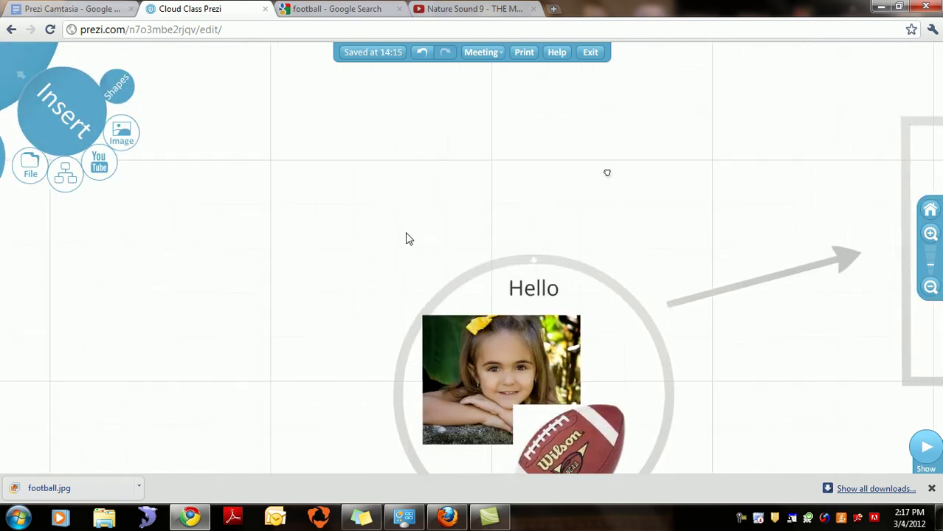
{"action": "left_click_drag", "start_coordinate": [422, 190], "coordinate": [596, 187]}
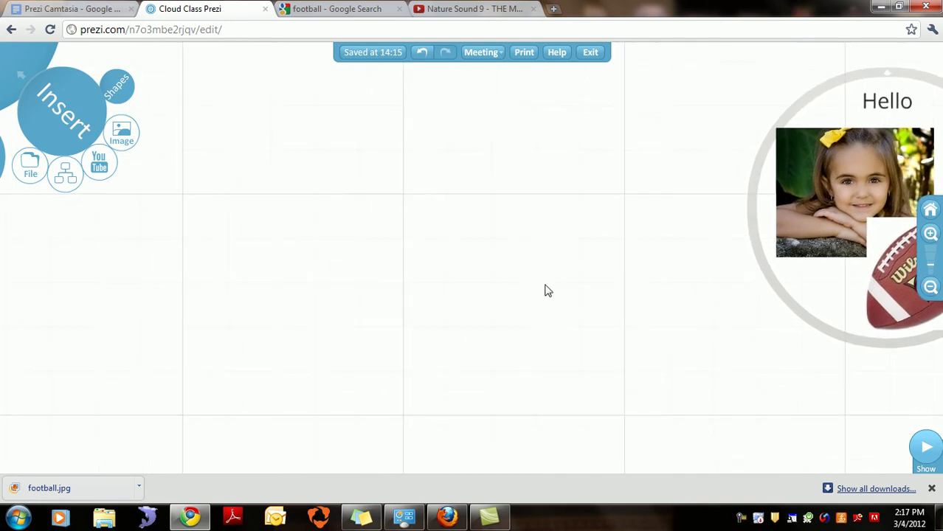
{"action": "left_click_drag", "start_coordinate": [526, 291], "coordinate": [669, 268]}
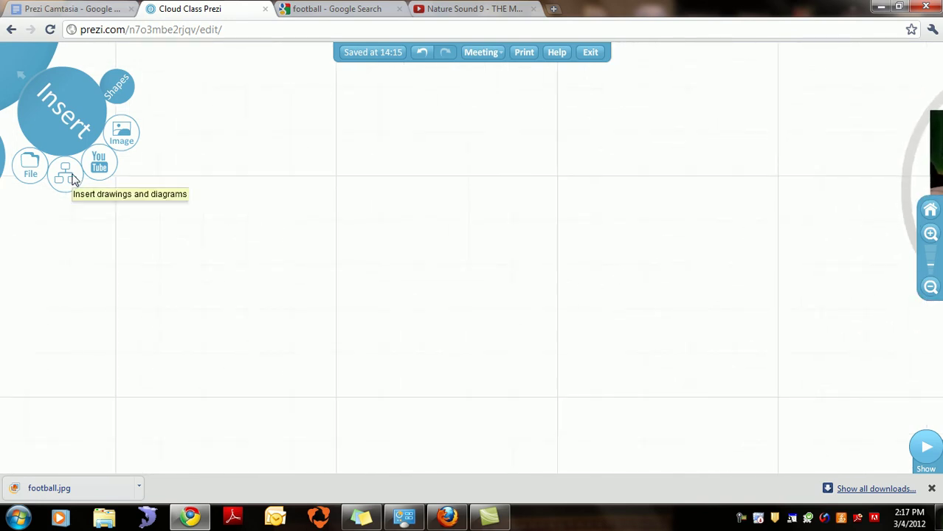
{"action": "left_click", "coordinate": [65, 175]}
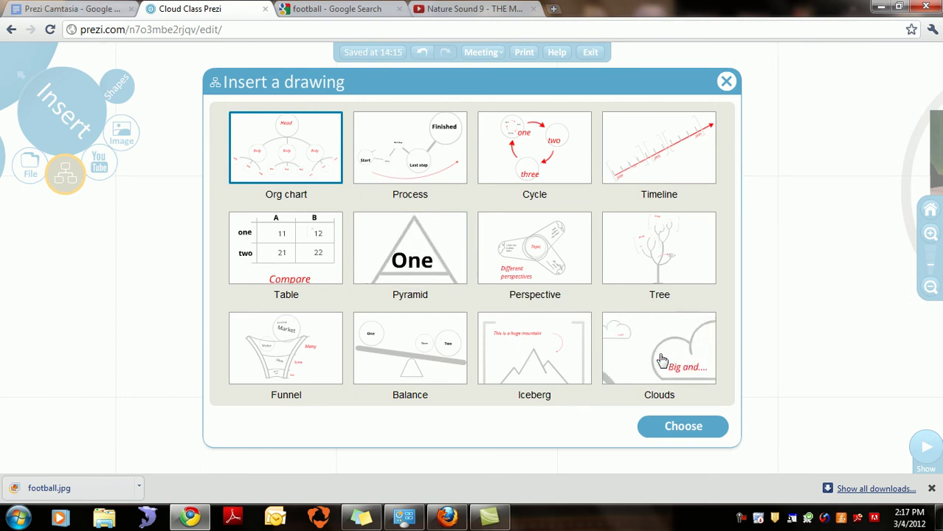
{"action": "left_click", "coordinate": [661, 359]}
{"action": "left_click", "coordinate": [675, 423]}
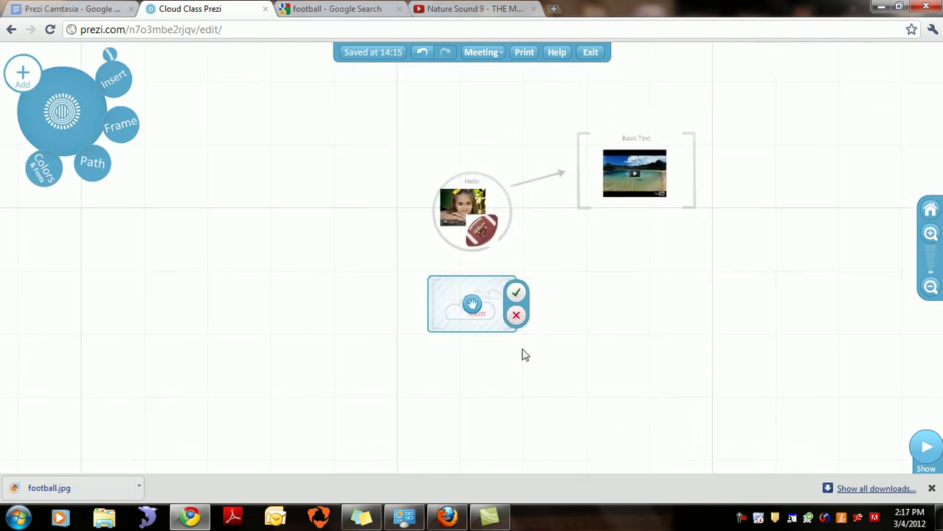
{"action": "left_click_drag", "start_coordinate": [475, 306], "coordinate": [452, 305]}
Step: Confirm the Clouds drawing's placement and select the large Ideas cloud
{"action": "left_click", "coordinate": [494, 298]}
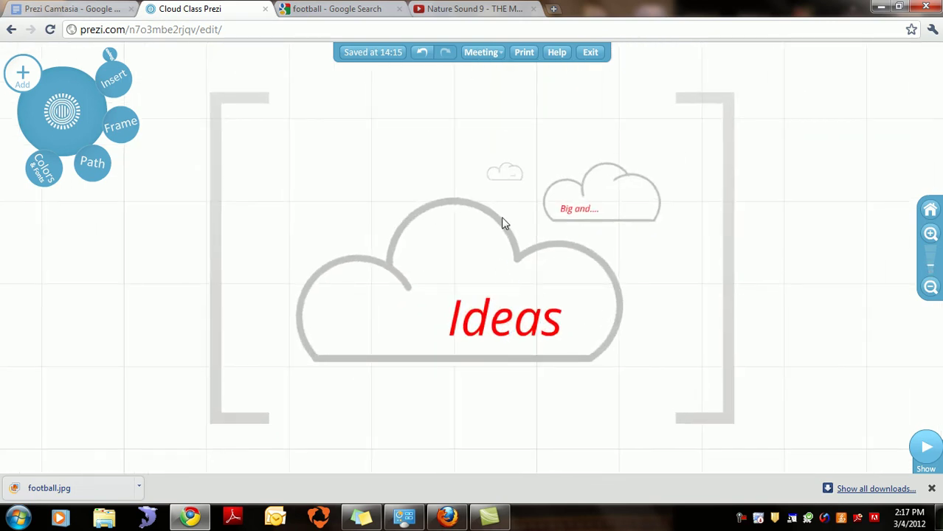
{"action": "left_click", "coordinate": [514, 250]}
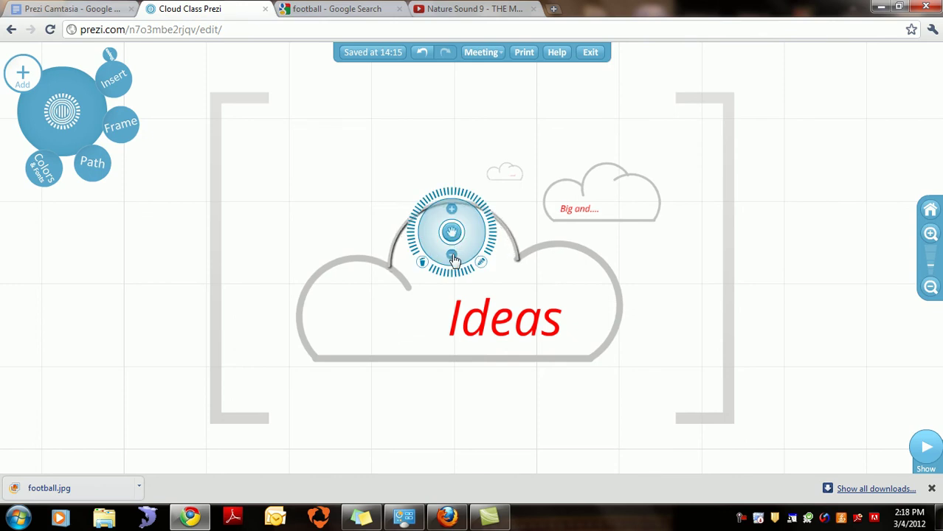
{"action": "left_click", "coordinate": [582, 283]}
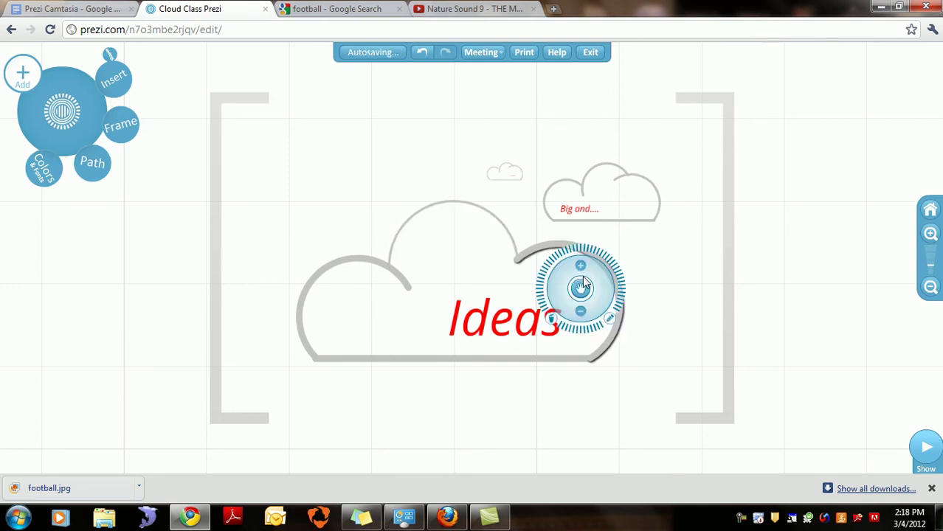
{"action": "double_click", "coordinate": [660, 243]}
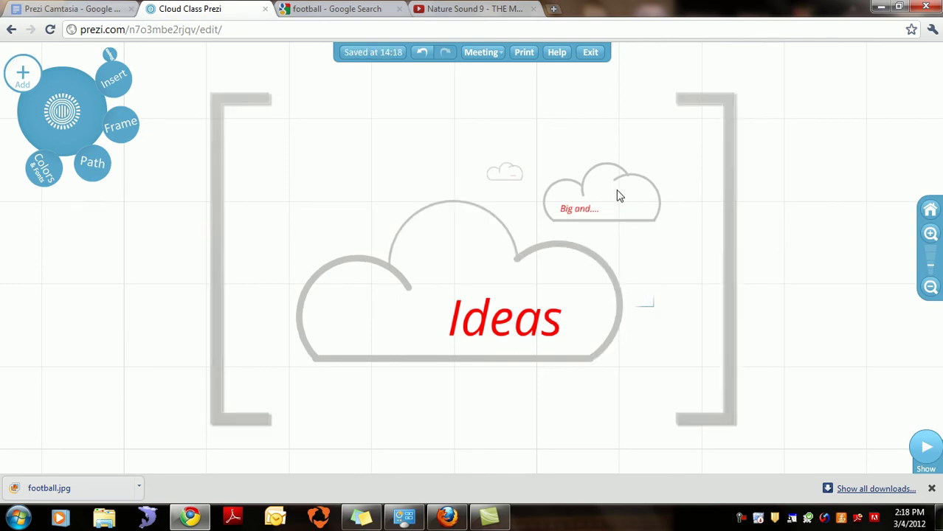
Step: Replace the Ideas heading with 'Cloud' in Body style and nudge it slightly right
{"action": "left_click", "coordinate": [506, 313]}
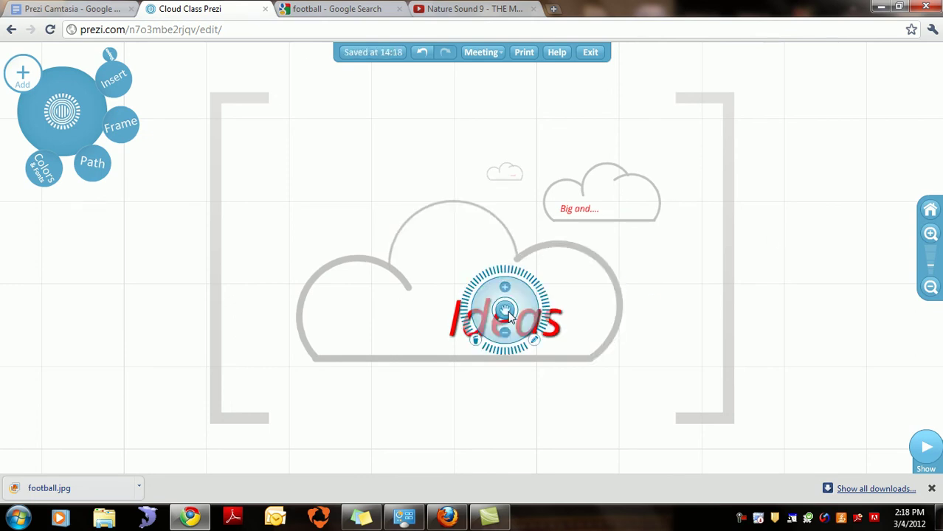
{"action": "left_click", "coordinate": [533, 341]}
{"action": "left_click_drag", "start_coordinate": [563, 319], "coordinate": [446, 300]}
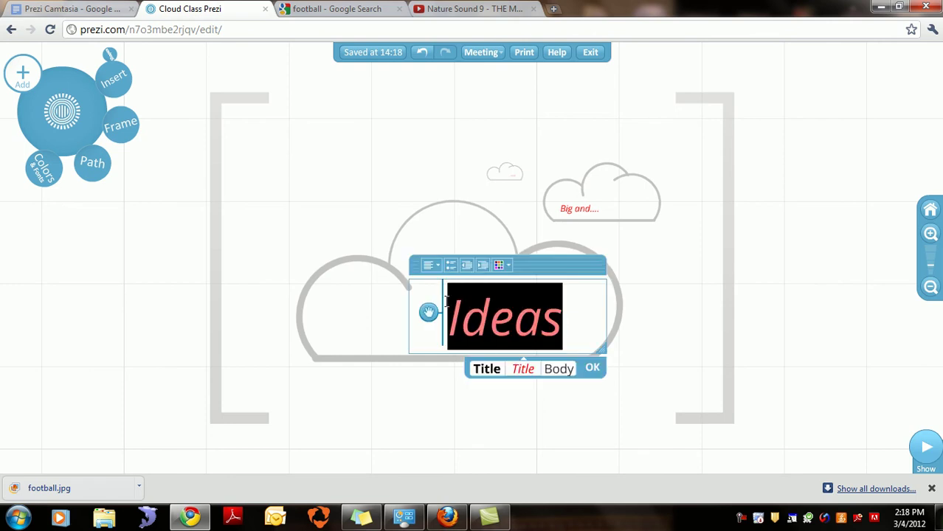
{"action": "type", "text": "Cloud"}
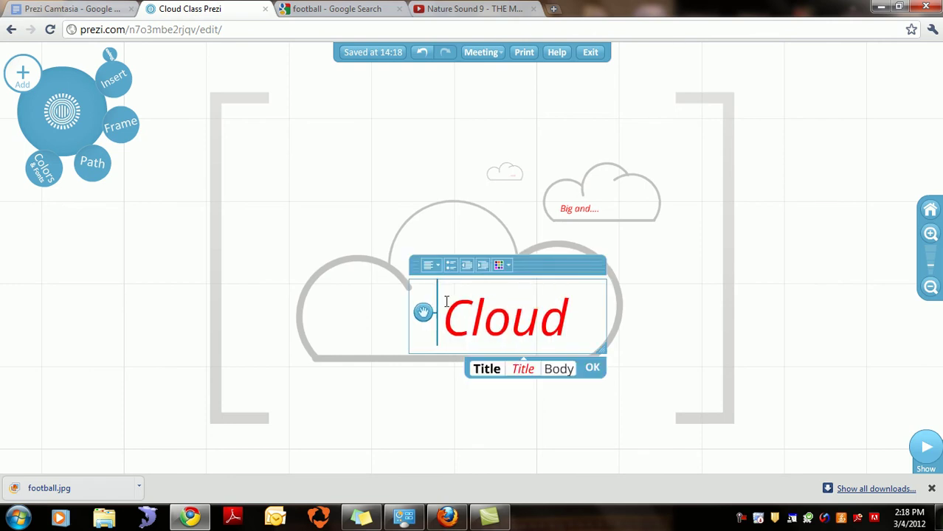
{"action": "left_click", "coordinate": [563, 369]}
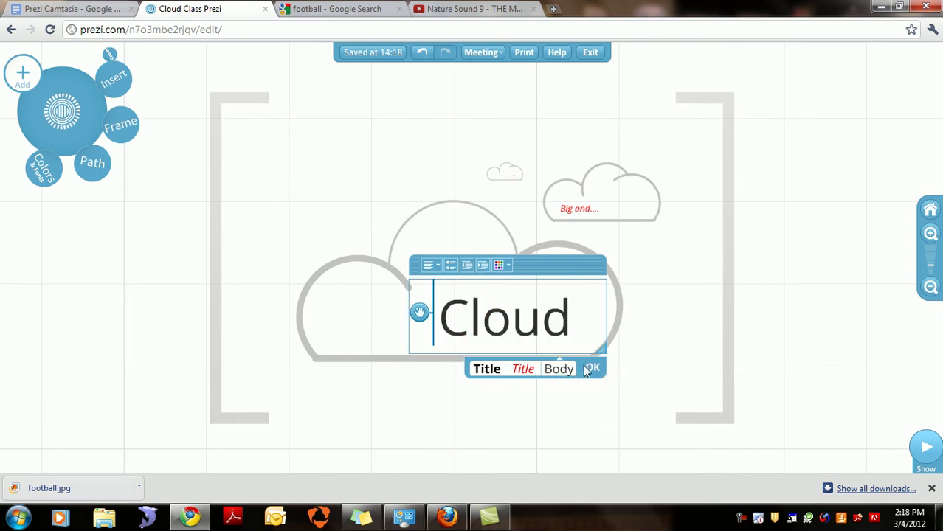
{"action": "left_click", "coordinate": [594, 370]}
{"action": "left_click_drag", "start_coordinate": [534, 316], "coordinate": [547, 316]}
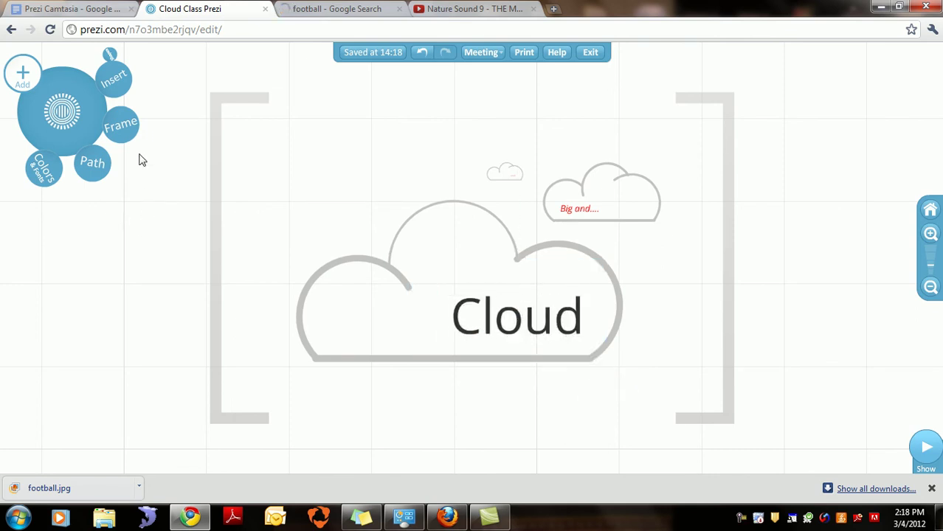
Step: Insert ACA_CS5_ExamObjectives.pdf from the Desktop into an empty area of the canvas
{"action": "left_click", "coordinate": [115, 79]}
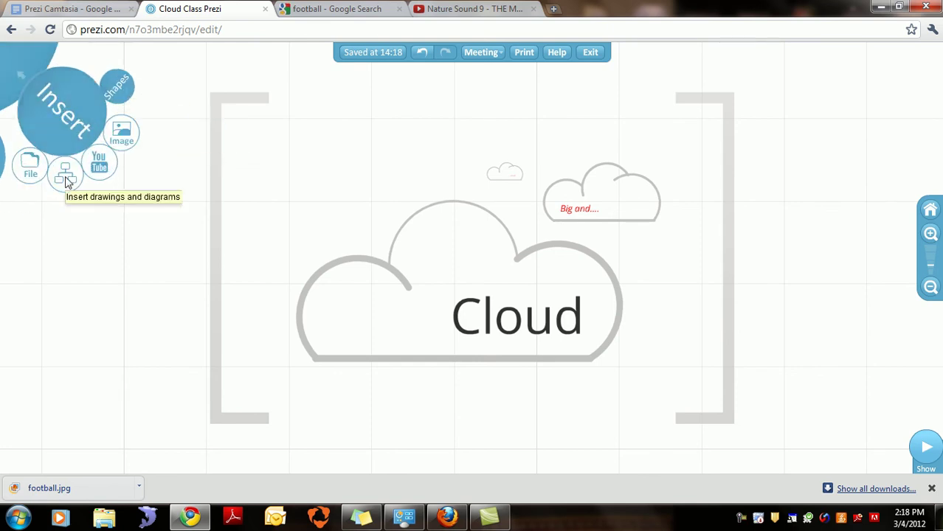
{"action": "left_click_drag", "start_coordinate": [467, 287], "coordinate": [886, 204]}
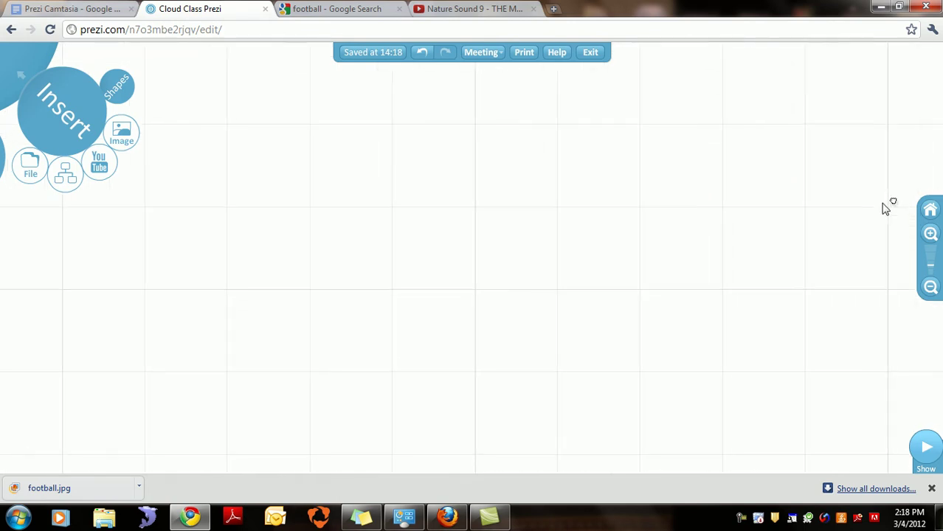
{"action": "left_click", "coordinate": [26, 172]}
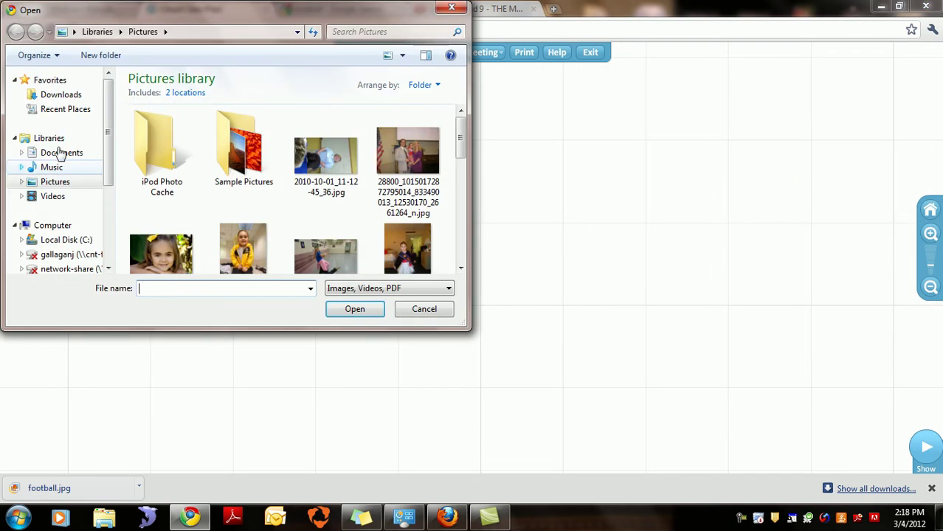
{"action": "left_click_drag", "start_coordinate": [452, 157], "coordinate": [460, 151]}
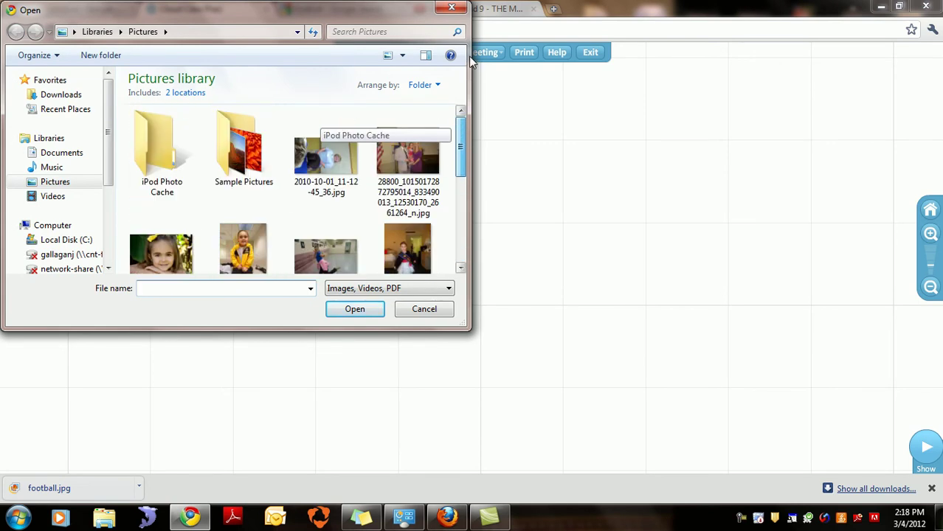
{"action": "left_click", "coordinate": [48, 80]}
{"action": "double_click", "coordinate": [188, 84]}
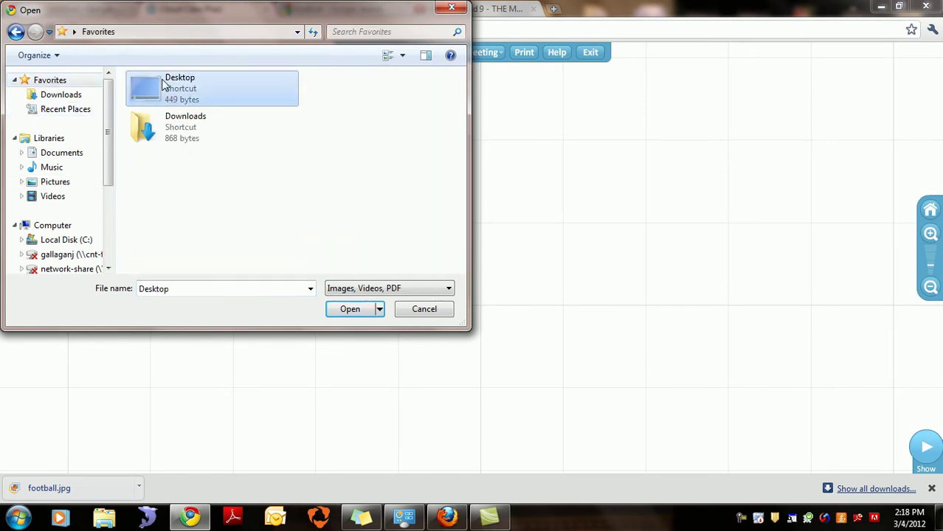
{"action": "left_click_drag", "start_coordinate": [460, 89], "coordinate": [455, 185]}
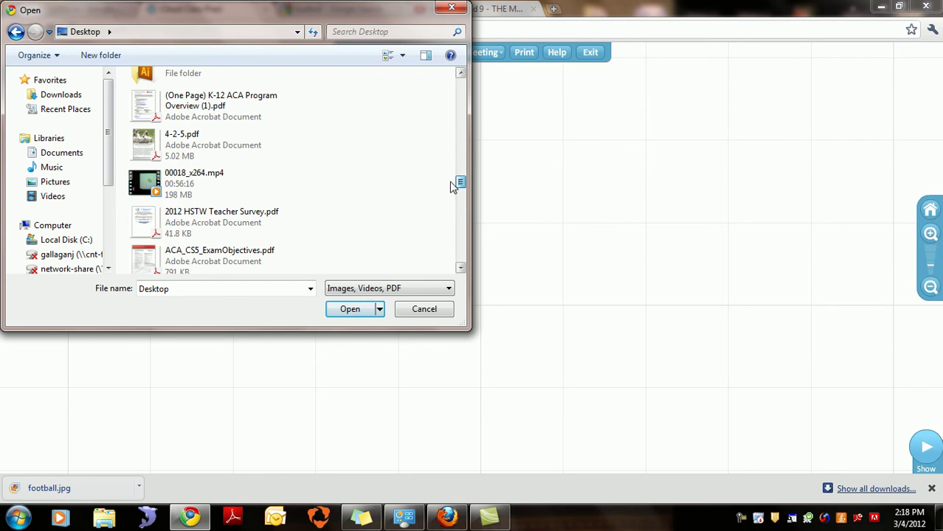
{"action": "left_click", "coordinate": [224, 261]}
{"action": "left_click", "coordinate": [350, 309]}
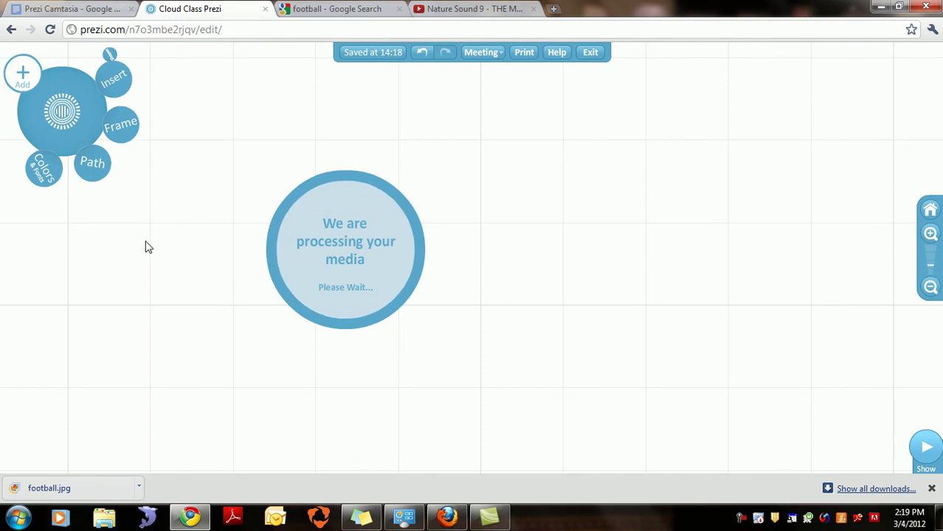
Step: Save the prezi and drag the processing PDF beside the arrow to the Basic Text frame
{"action": "left_click_drag", "start_coordinate": [272, 243], "coordinate": [685, 214]}
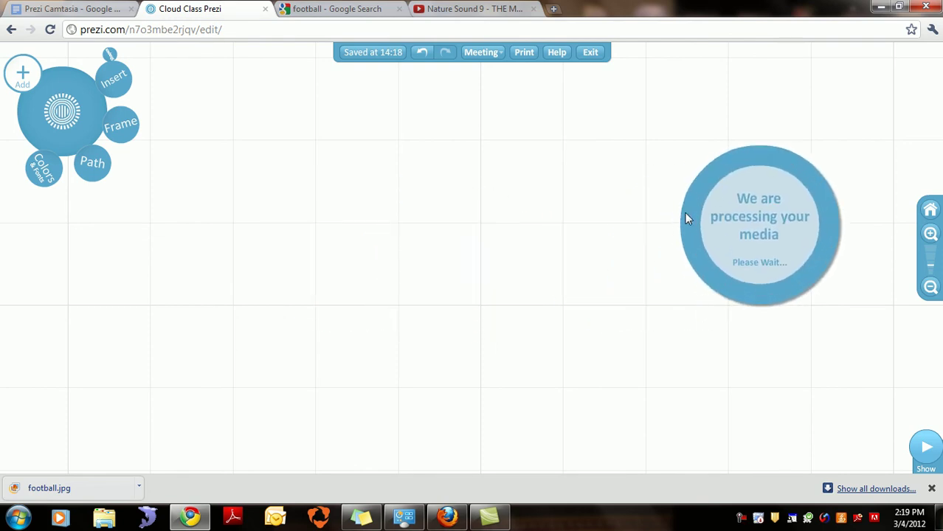
{"action": "left_click", "coordinate": [378, 60]}
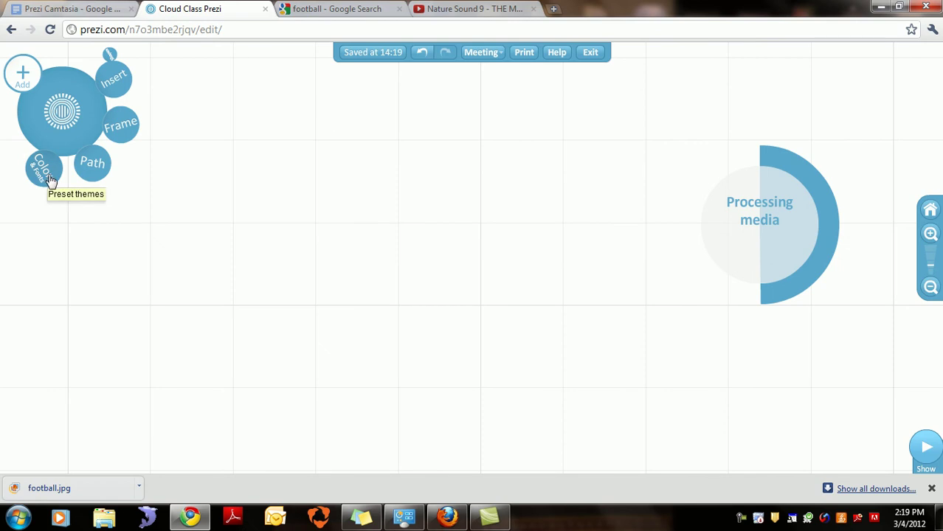
{"action": "left_click_drag", "start_coordinate": [646, 350], "coordinate": [276, 375]}
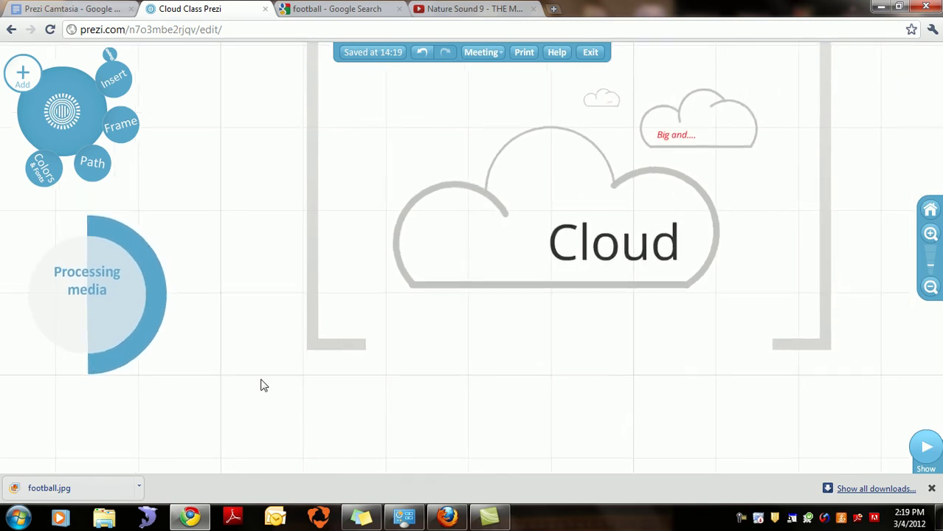
{"action": "left_click_drag", "start_coordinate": [147, 344], "coordinate": [866, 242]}
{"action": "left_click_drag", "start_coordinate": [822, 380], "coordinate": [479, 467]}
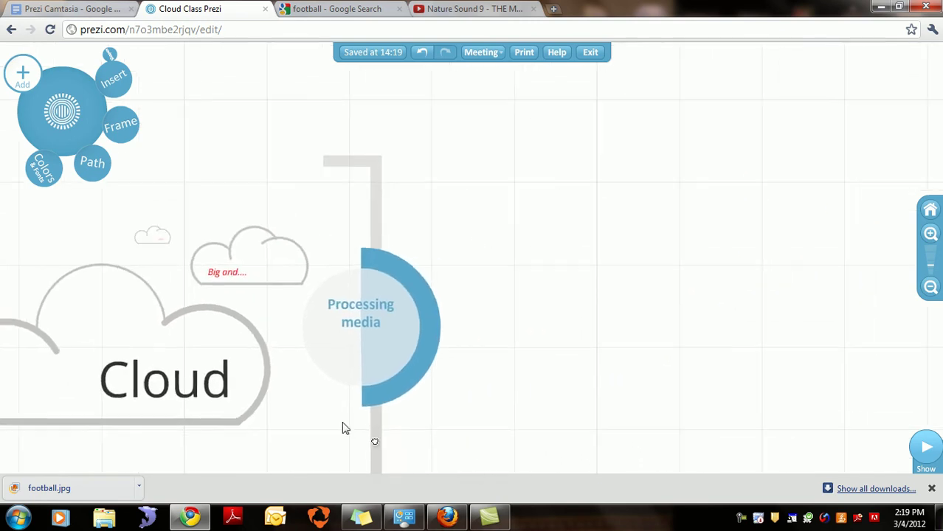
{"action": "left_click_drag", "start_coordinate": [375, 406], "coordinate": [785, 246]}
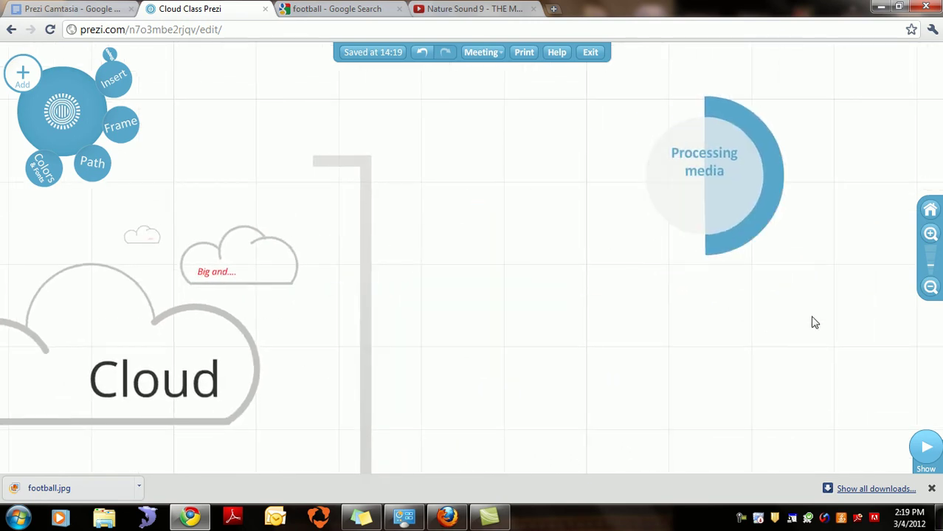
{"action": "left_click_drag", "start_coordinate": [810, 322], "coordinate": [515, 391]}
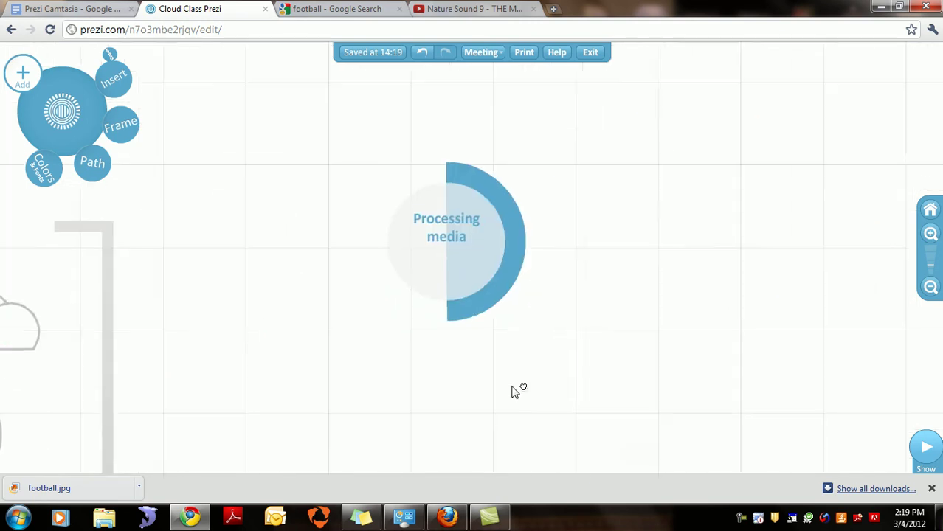
{"action": "left_click", "coordinate": [930, 288]}
{"action": "left_click", "coordinate": [930, 288]}
{"action": "left_click_drag", "start_coordinate": [582, 333], "coordinate": [707, 371]}
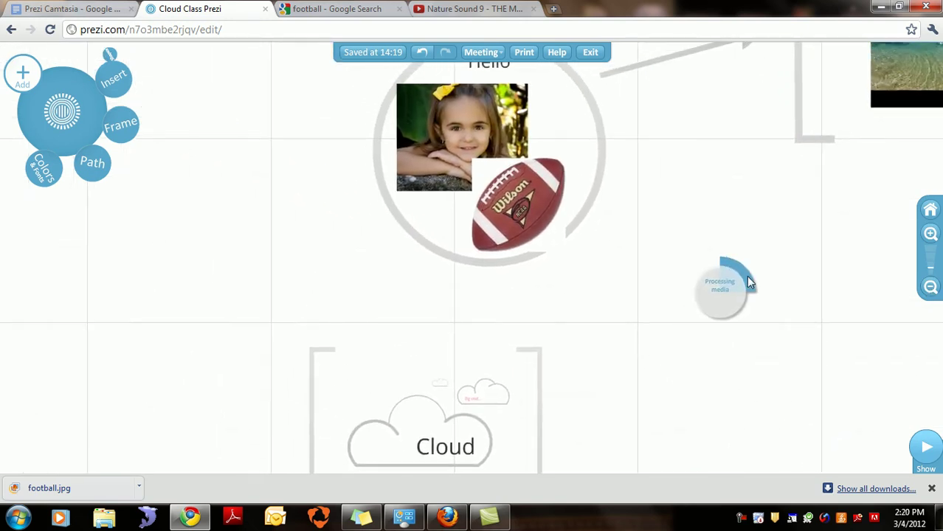
{"action": "left_click", "coordinate": [730, 111]}
Step: Centre the Basic Text video frame on screen and zoom in on it
{"action": "left_click_drag", "start_coordinate": [804, 278], "coordinate": [381, 397]}
{"action": "left_click_drag", "start_coordinate": [479, 385], "coordinate": [525, 438]}
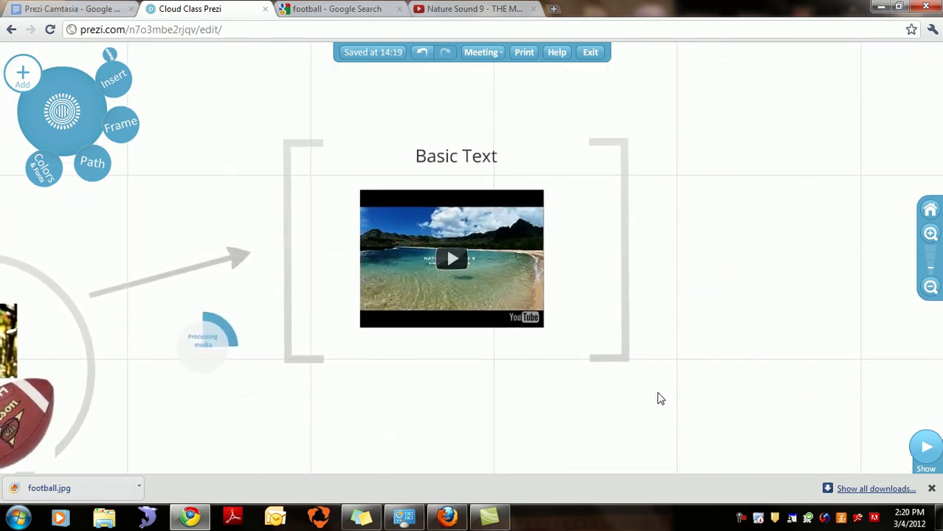
{"action": "left_click", "coordinate": [930, 238]}
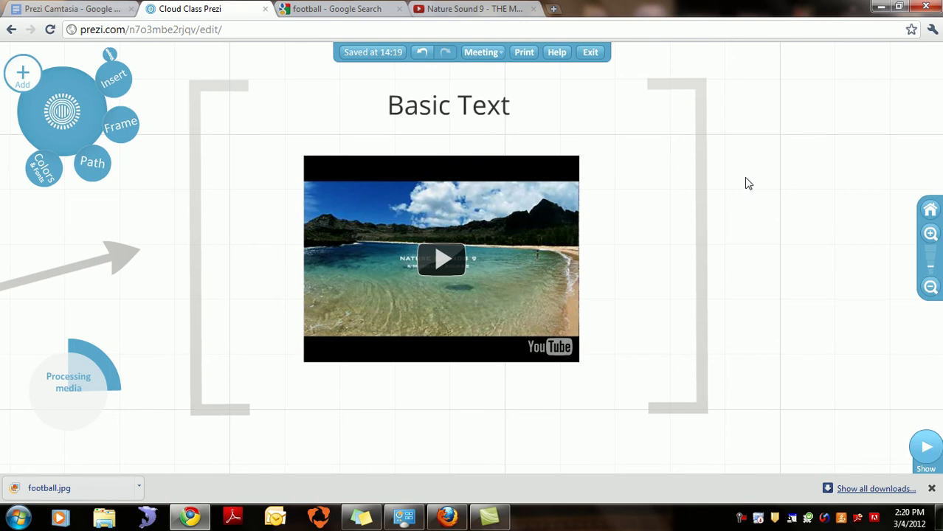
Step: Show the theme choices and stack both Adobe exam pages right of the Basic Text frame
{"action": "left_click", "coordinate": [46, 179]}
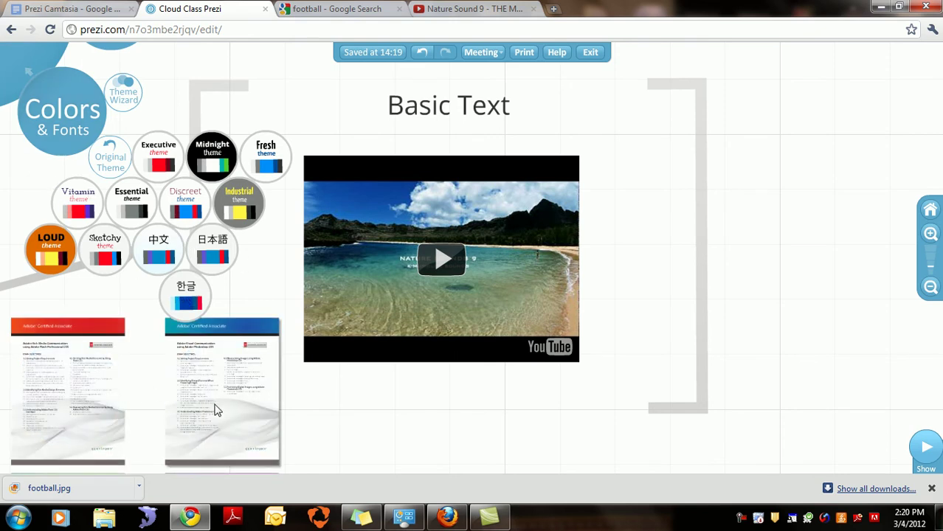
{"action": "left_click_drag", "start_coordinate": [214, 410], "coordinate": [782, 164]}
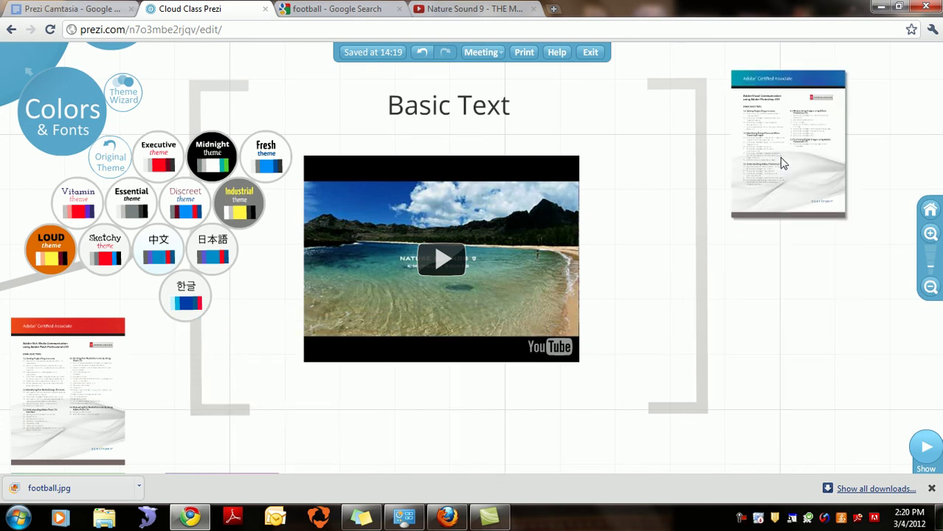
{"action": "left_click_drag", "start_coordinate": [76, 384], "coordinate": [789, 325]}
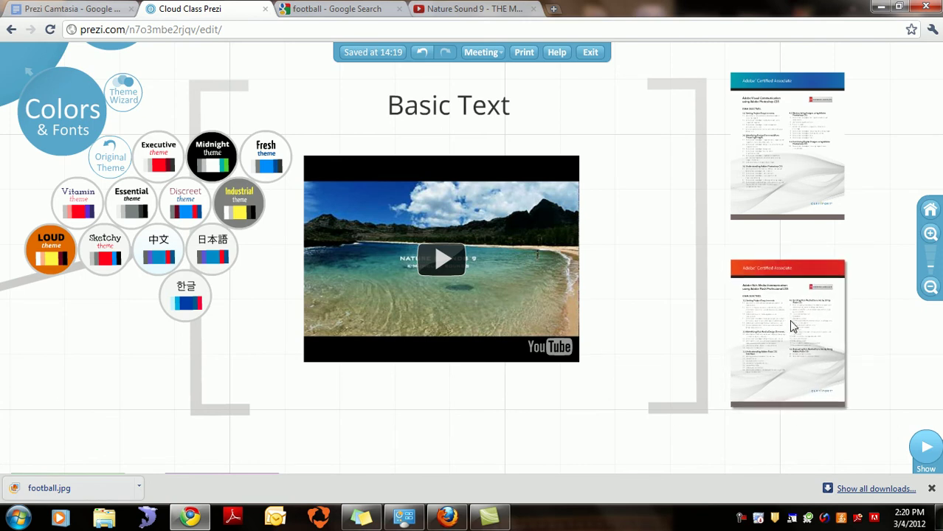
Step: Resize the lower Adobe exam page to match the upper one
{"action": "left_click", "coordinate": [788, 320]}
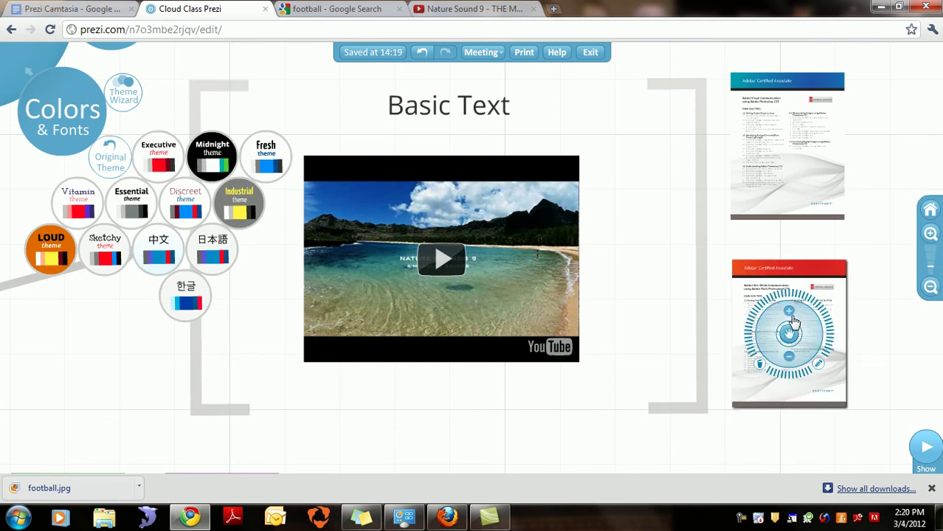
{"action": "left_click", "coordinate": [793, 318]}
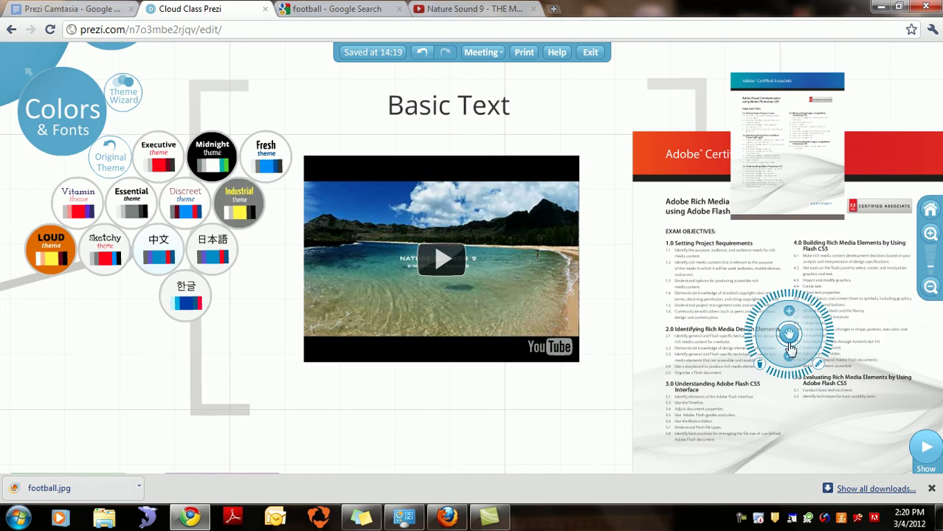
{"action": "left_click", "coordinate": [790, 360]}
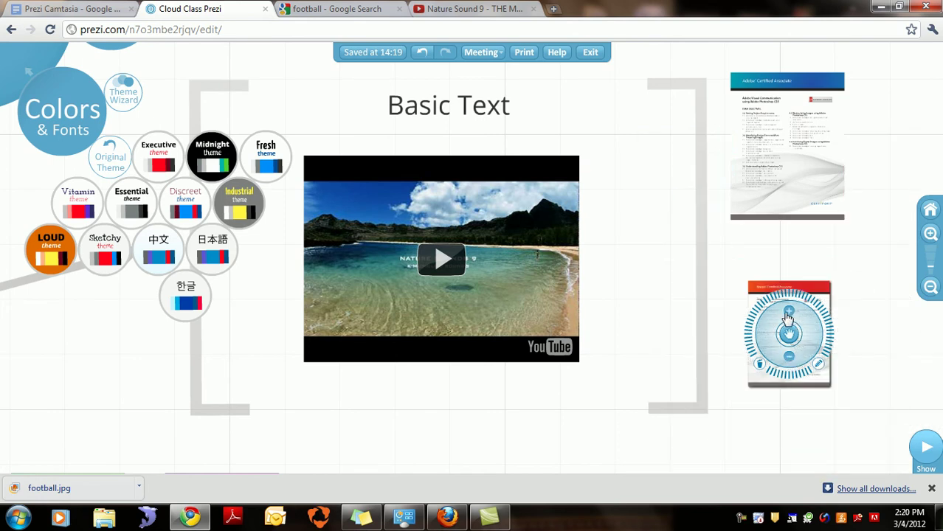
{"action": "left_click", "coordinate": [788, 317]}
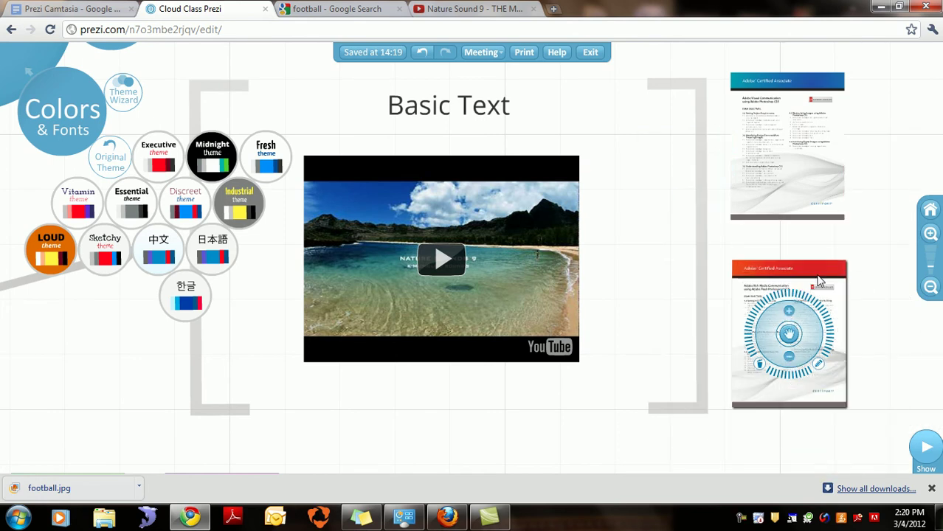
Step: Try the Midnight and Chinese themes, then apply Fresh for blue bracket frames
{"action": "left_click", "coordinate": [930, 234]}
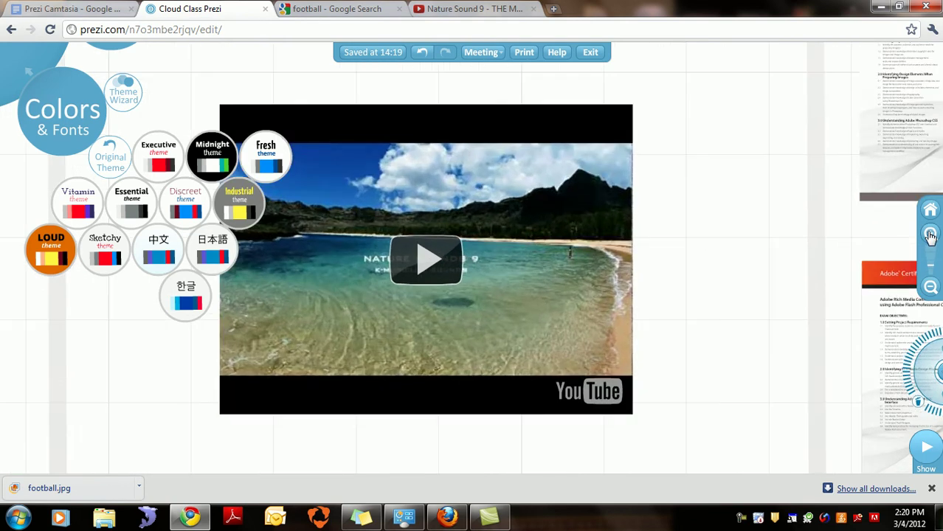
{"action": "left_click", "coordinate": [930, 287]}
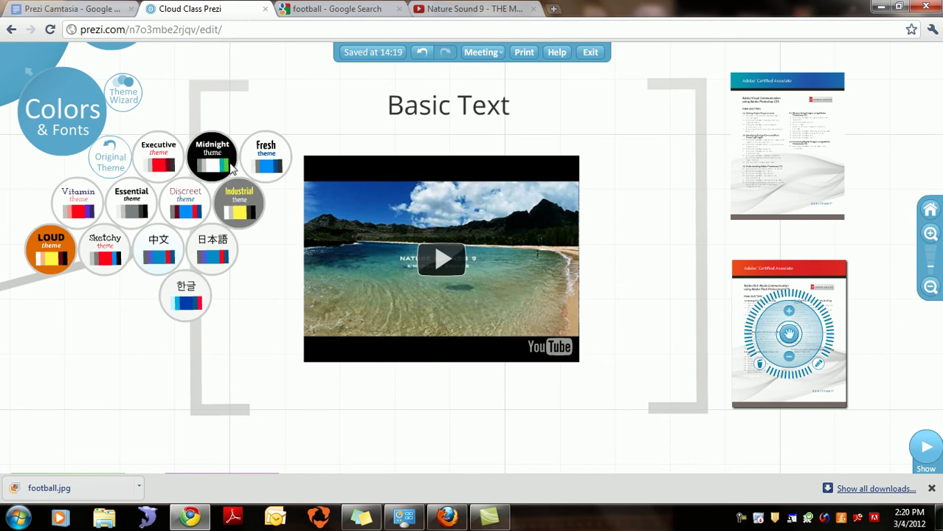
{"action": "left_click", "coordinate": [213, 159]}
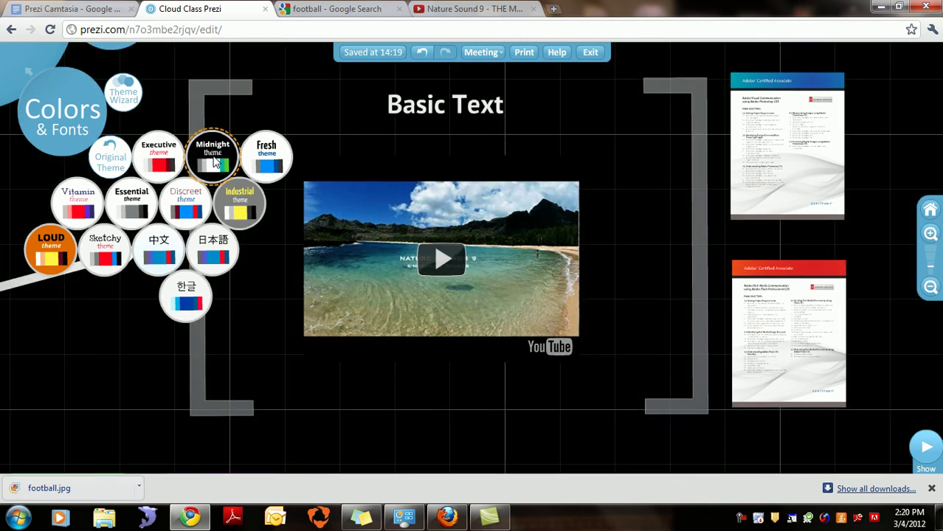
{"action": "left_click", "coordinate": [161, 253]}
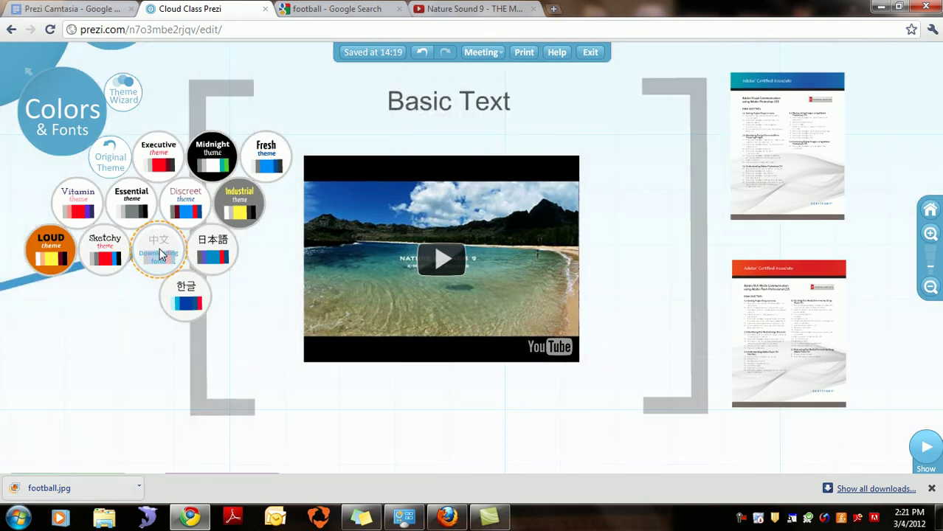
{"action": "left_click", "coordinate": [267, 166]}
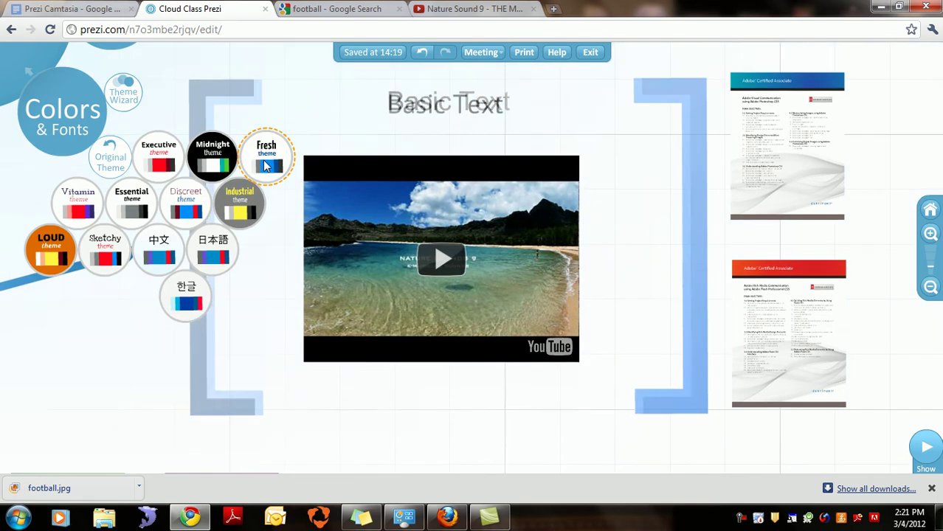
{"action": "left_click", "coordinate": [930, 287]}
{"action": "left_click_drag", "start_coordinate": [592, 362], "coordinate": [795, 275]}
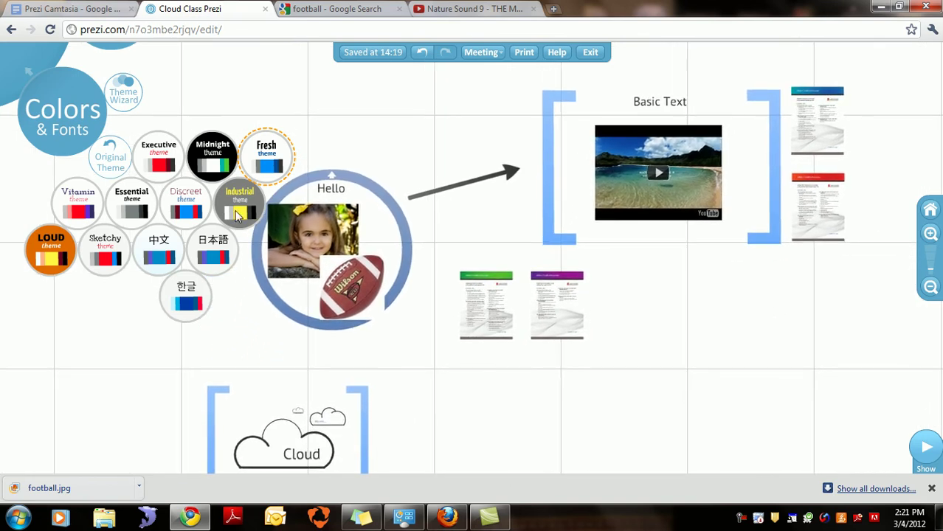
Step: Compare Vitamin, Executive and LOUD, settle on Industrial, and launch the Theme Wizard
{"action": "left_click", "coordinate": [237, 214]}
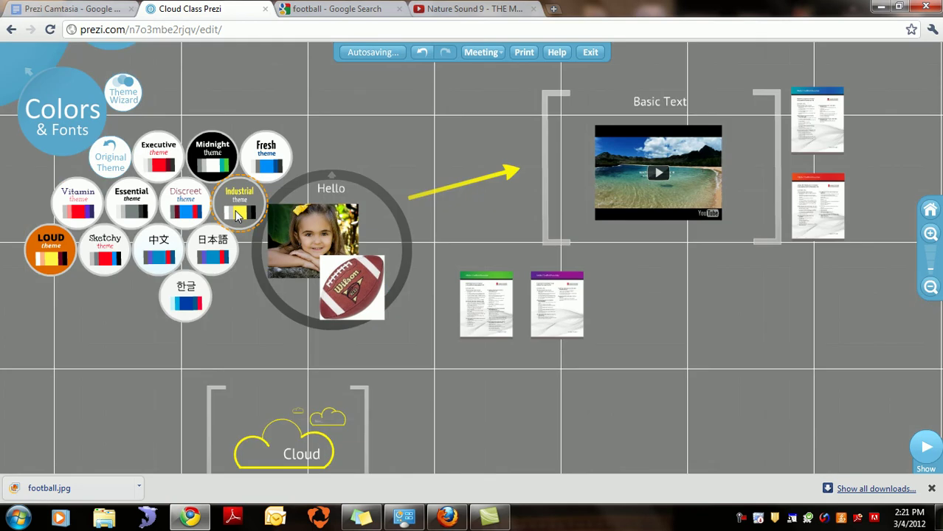
{"action": "left_click", "coordinate": [94, 207]}
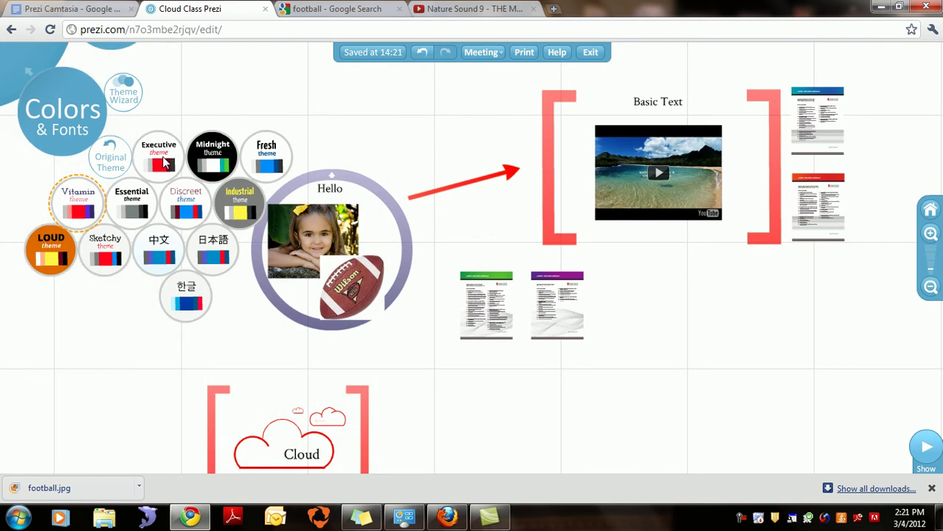
{"action": "left_click", "coordinate": [166, 163]}
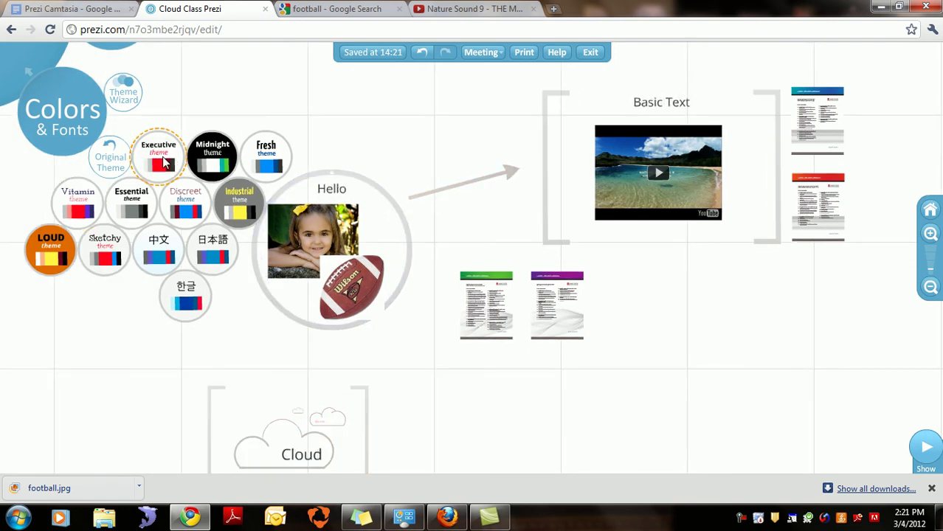
{"action": "left_click", "coordinate": [38, 246]}
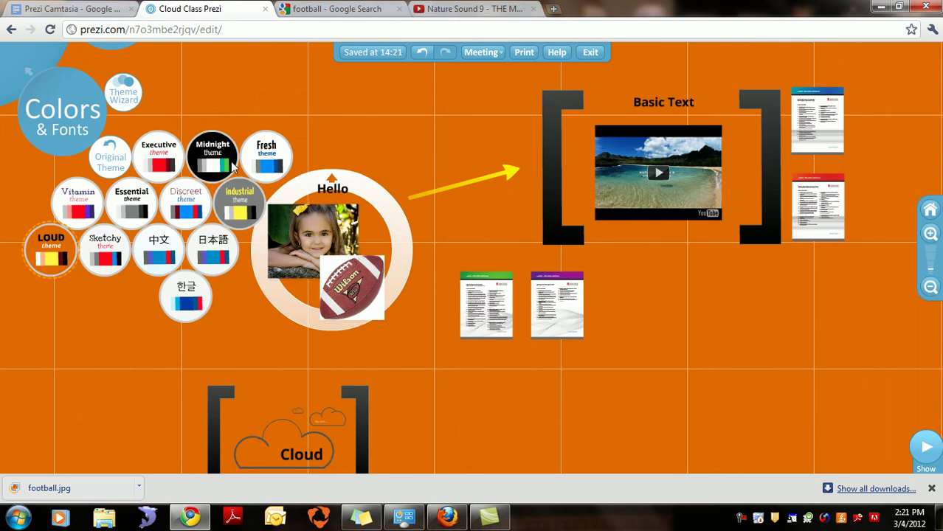
{"action": "left_click", "coordinate": [239, 201]}
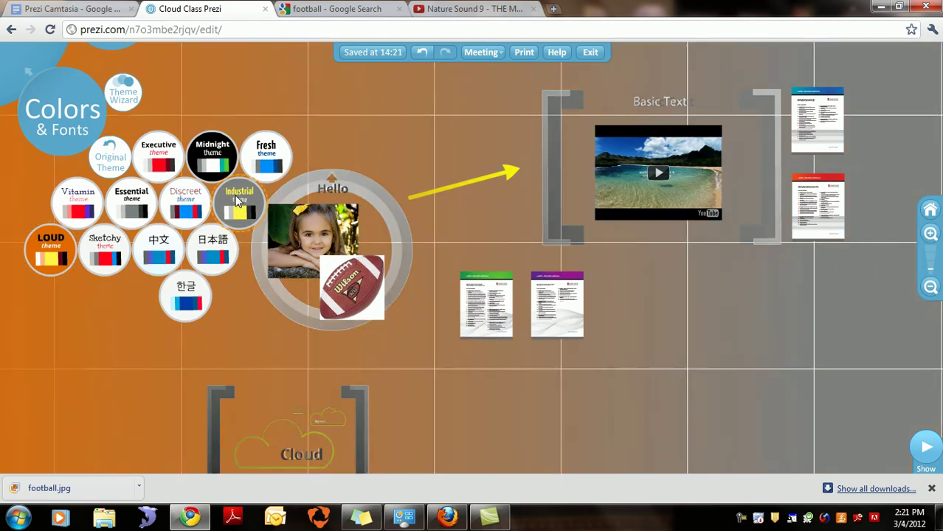
{"action": "left_click_drag", "start_coordinate": [745, 347], "coordinate": [624, 375]}
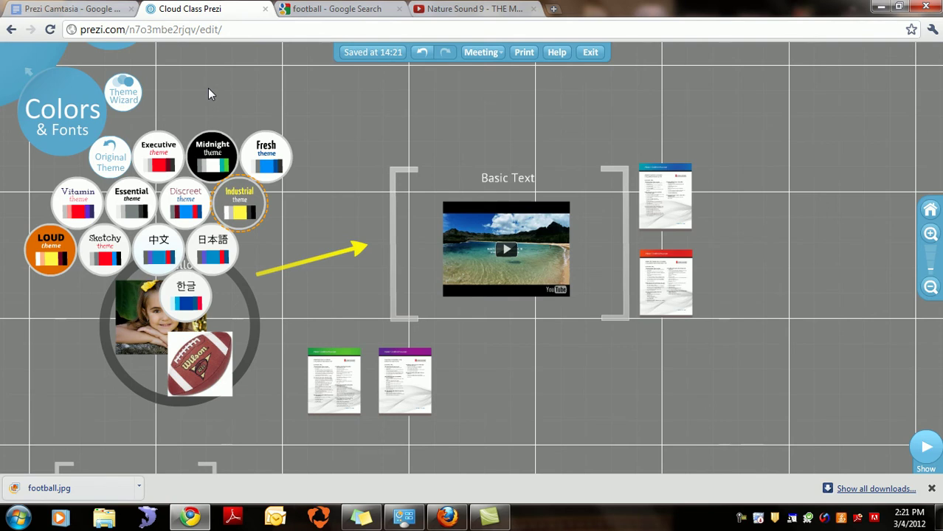
{"action": "left_click", "coordinate": [129, 94]}
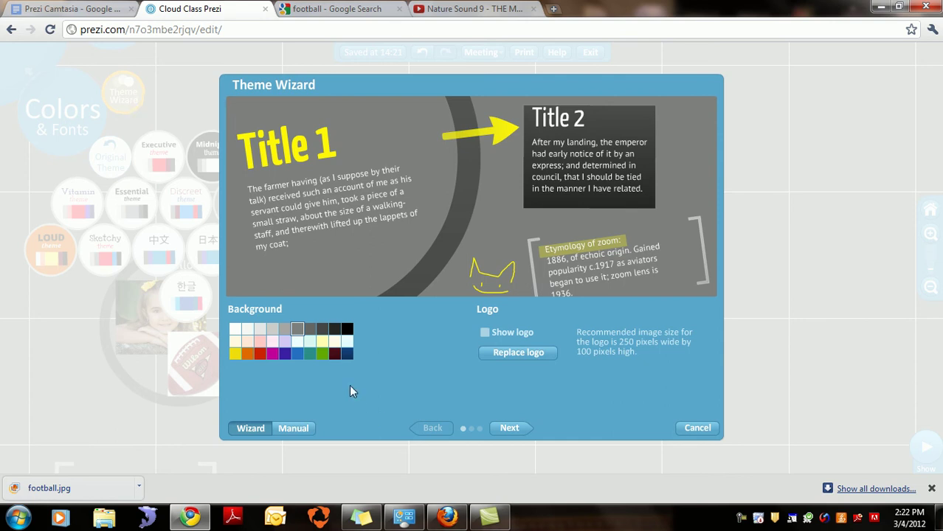
Step: Choose the yellow background swatch and advance to the Fonts & Colors step
{"action": "left_click", "coordinate": [234, 354]}
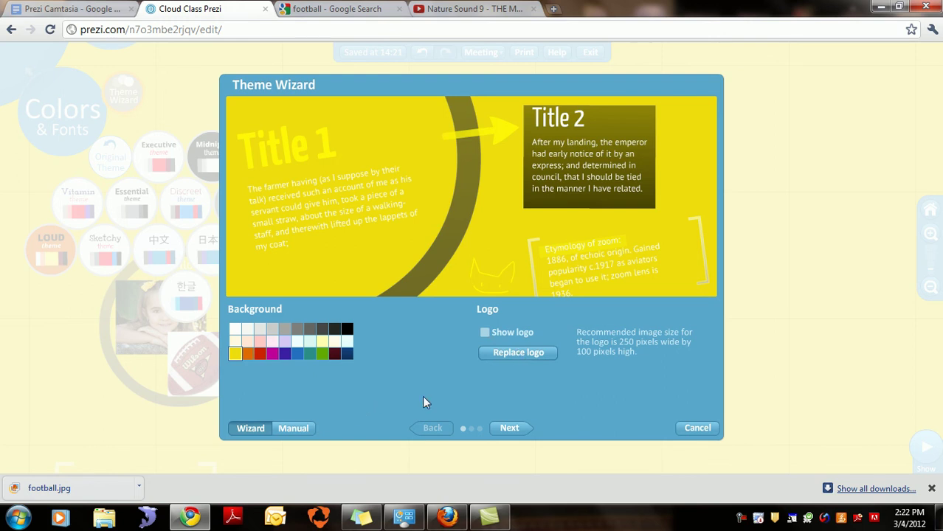
{"action": "left_click", "coordinate": [513, 428]}
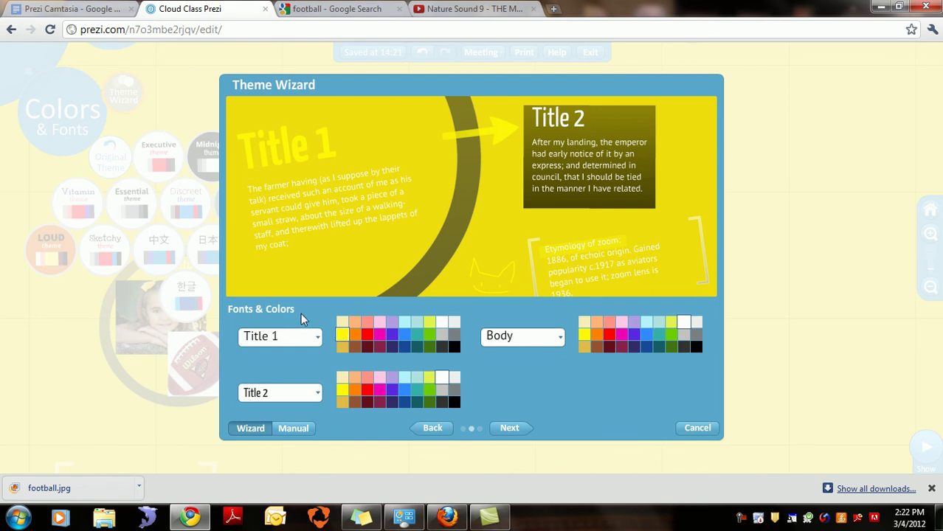
Step: Set Title 1 to black Raleway Thin after briefly trying Arial Black
{"action": "left_click", "coordinate": [315, 338]}
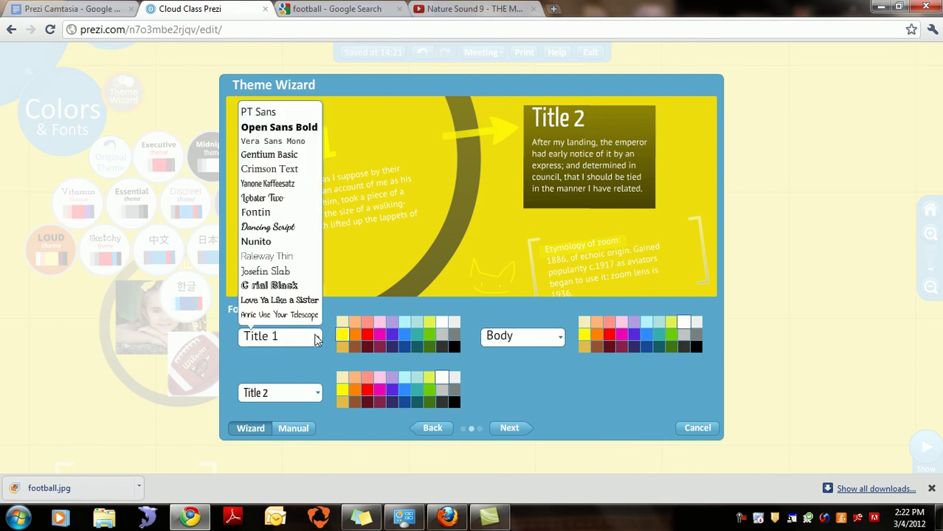
{"action": "left_click", "coordinate": [315, 338]}
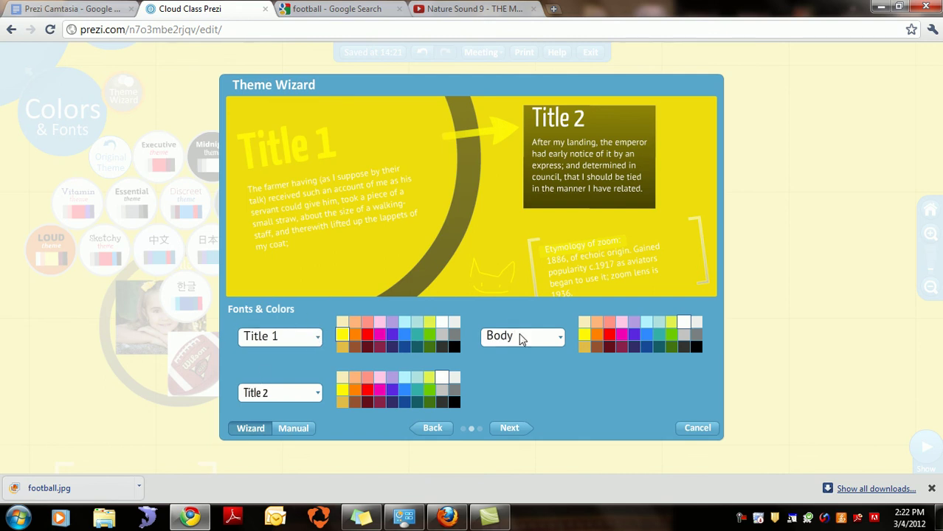
{"action": "left_click", "coordinate": [314, 341]}
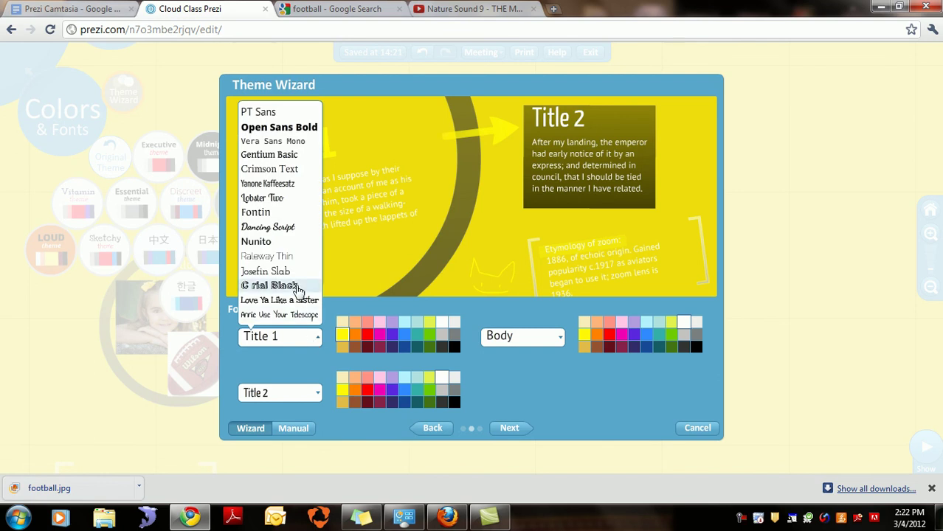
{"action": "left_click", "coordinate": [297, 286]}
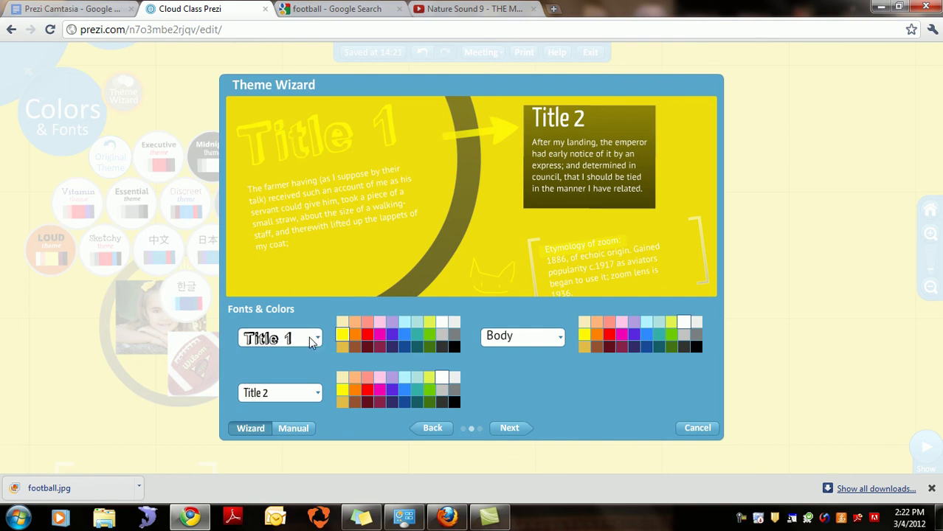
{"action": "left_click", "coordinate": [310, 337]}
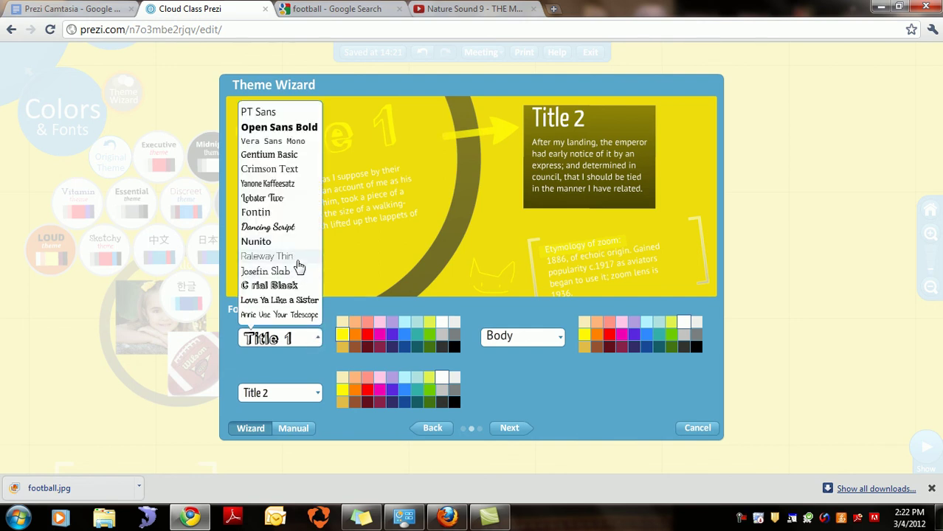
{"action": "left_click", "coordinate": [298, 258]}
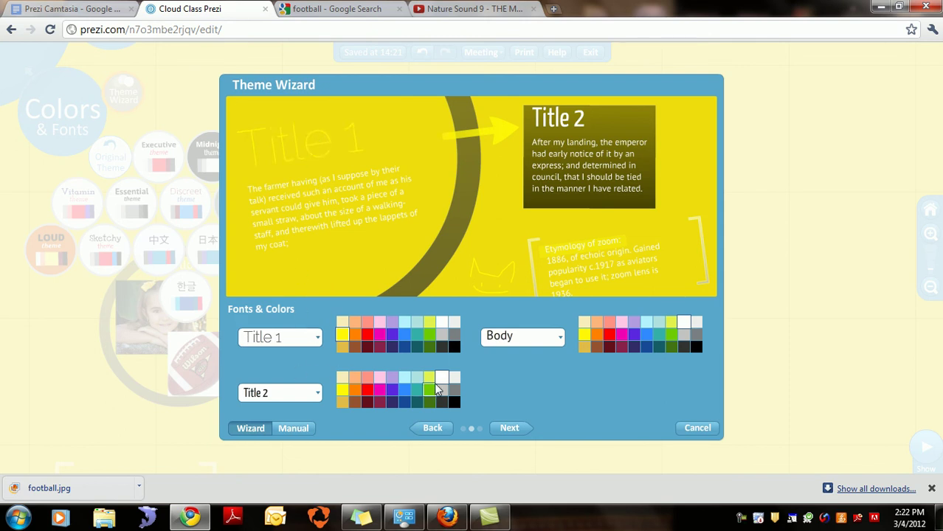
{"action": "left_click", "coordinate": [454, 348]}
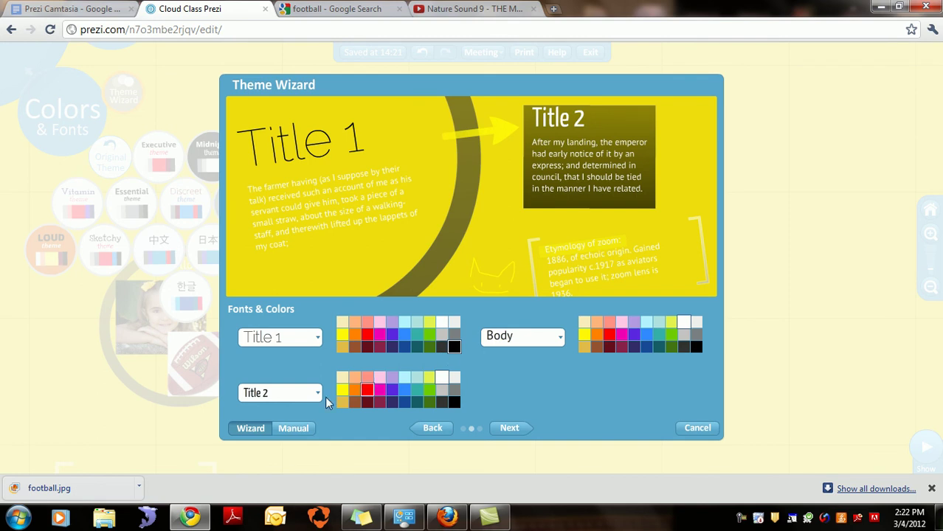
Step: Set Title 2 to Open Sans Bold and body text to black Fontin, then continue
{"action": "left_click", "coordinate": [279, 394]}
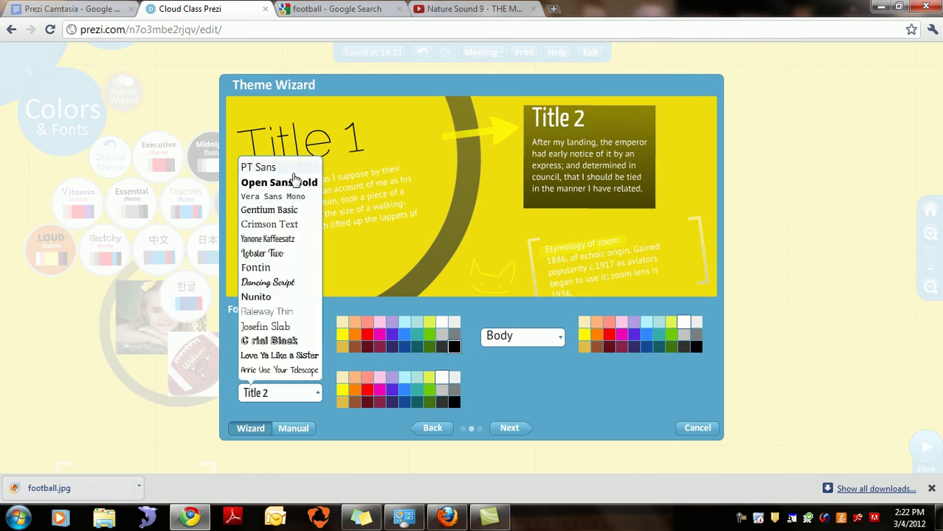
{"action": "left_click", "coordinate": [293, 181]}
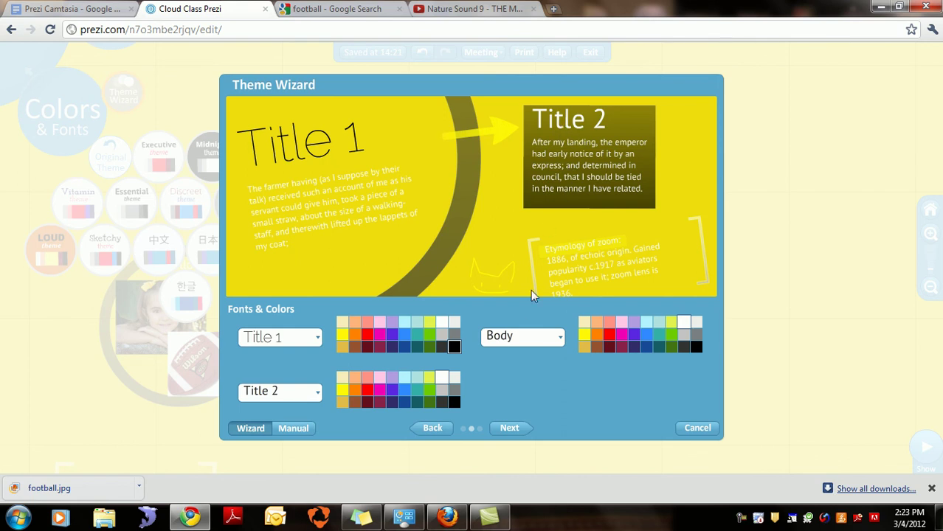
{"action": "left_click", "coordinate": [546, 335]}
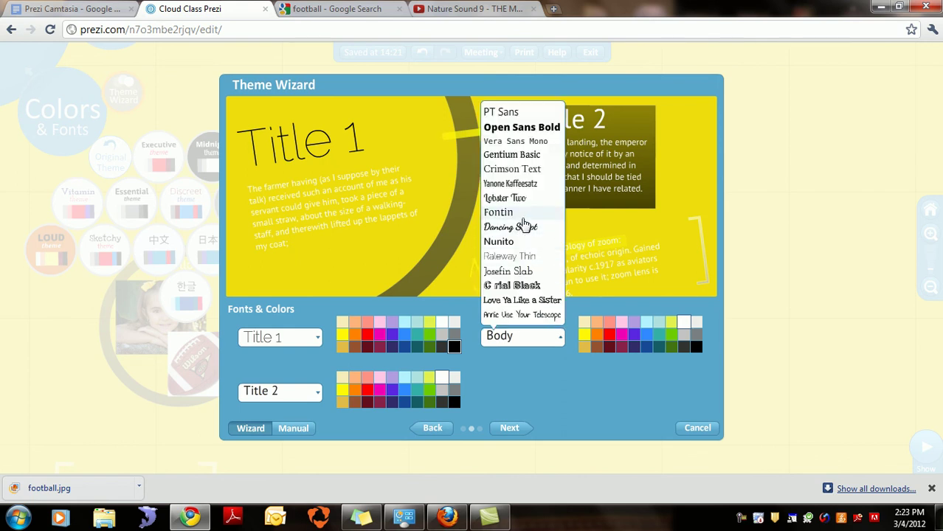
{"action": "left_click", "coordinate": [525, 213]}
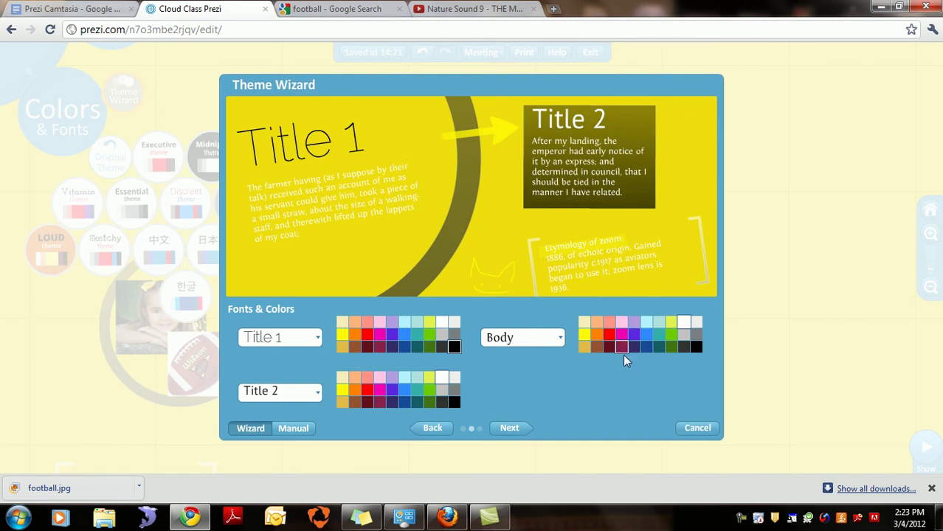
{"action": "left_click", "coordinate": [697, 348]}
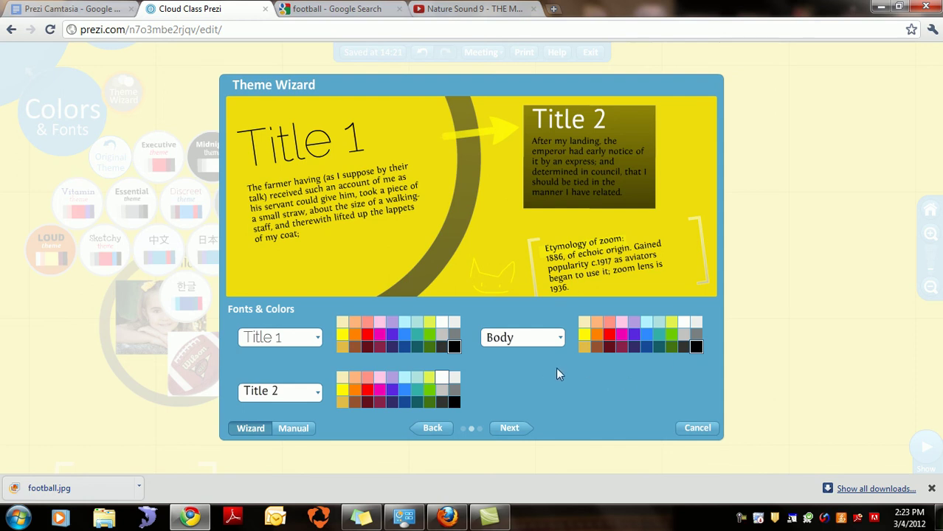
{"action": "left_click", "coordinate": [512, 427]}
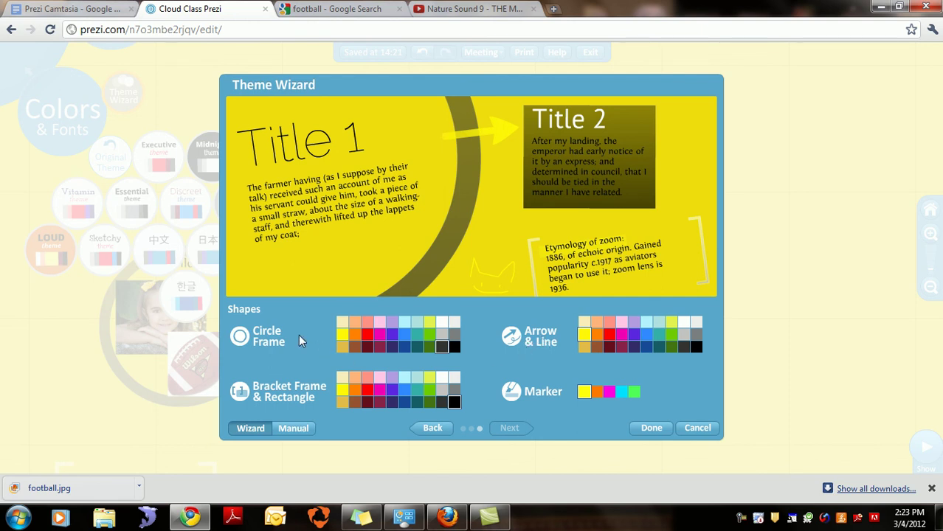
Step: Make the circle frame black after trying olive, brown and grey, then finish the wizard
{"action": "left_click", "coordinate": [455, 348]}
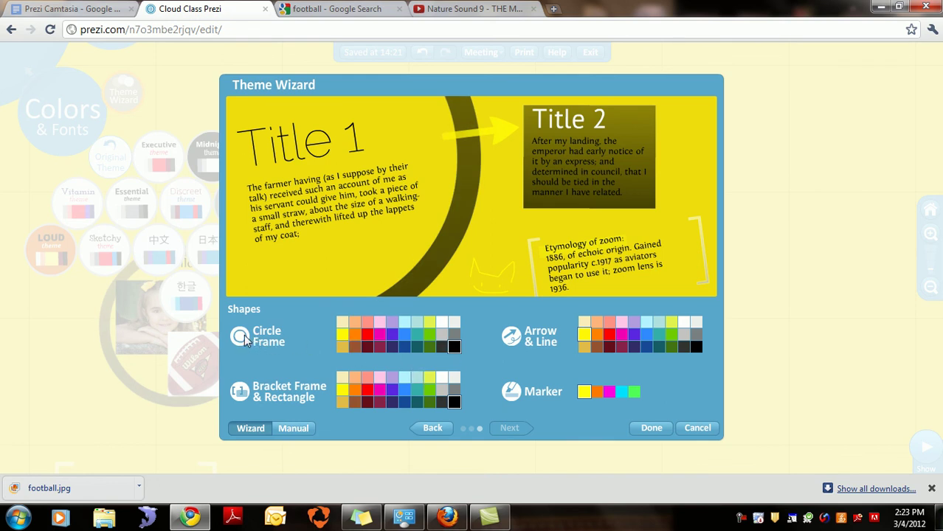
{"action": "left_click", "coordinate": [429, 348]}
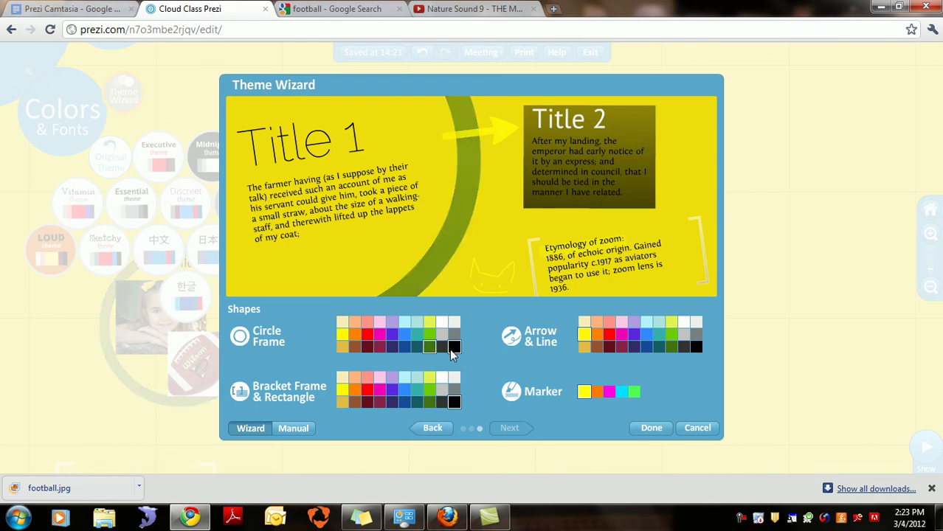
{"action": "left_click", "coordinate": [452, 353]}
{"action": "left_click", "coordinate": [454, 348]}
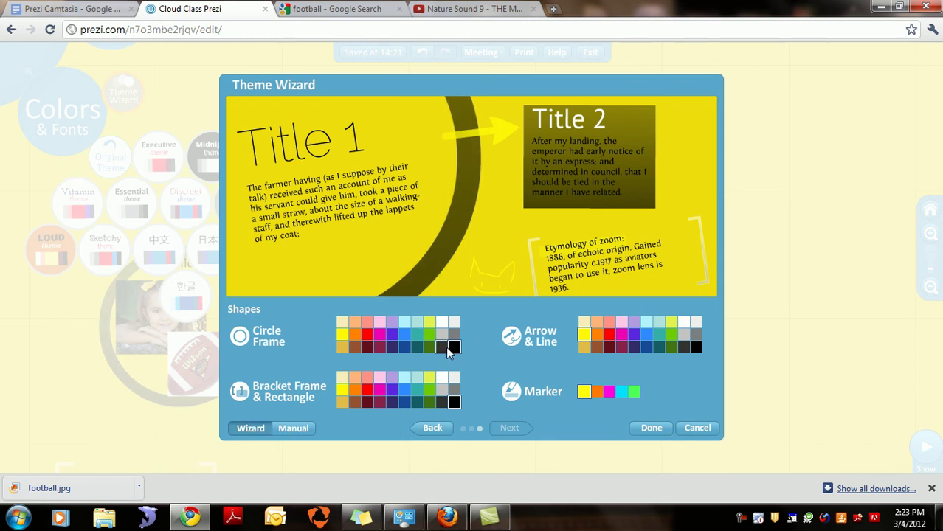
{"action": "left_click", "coordinate": [444, 348]}
{"action": "left_click", "coordinate": [453, 347]}
{"action": "left_click", "coordinate": [643, 430]}
{"action": "left_click", "coordinate": [655, 428]}
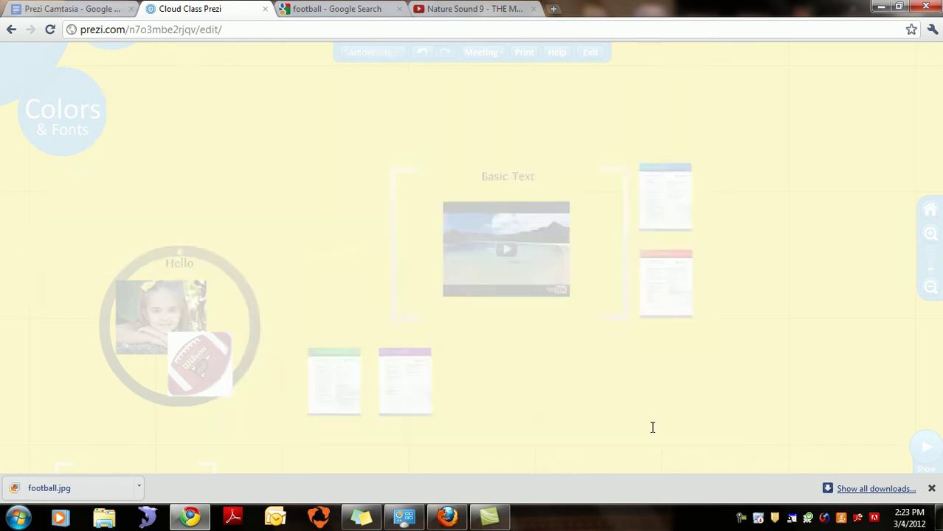
{"action": "double_click", "coordinate": [652, 428]}
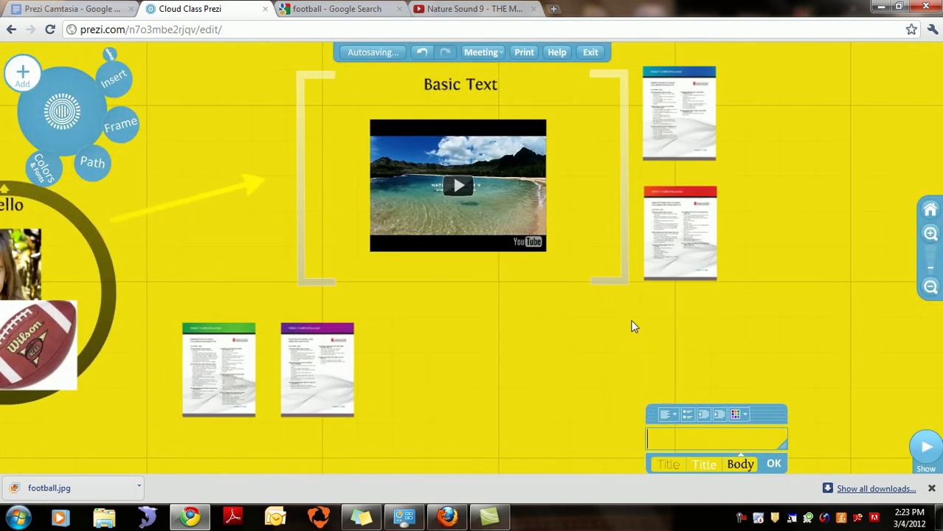
Step: Dismiss the empty text box and move the Cloud frame up right of the video frame
{"action": "left_click", "coordinate": [768, 463]}
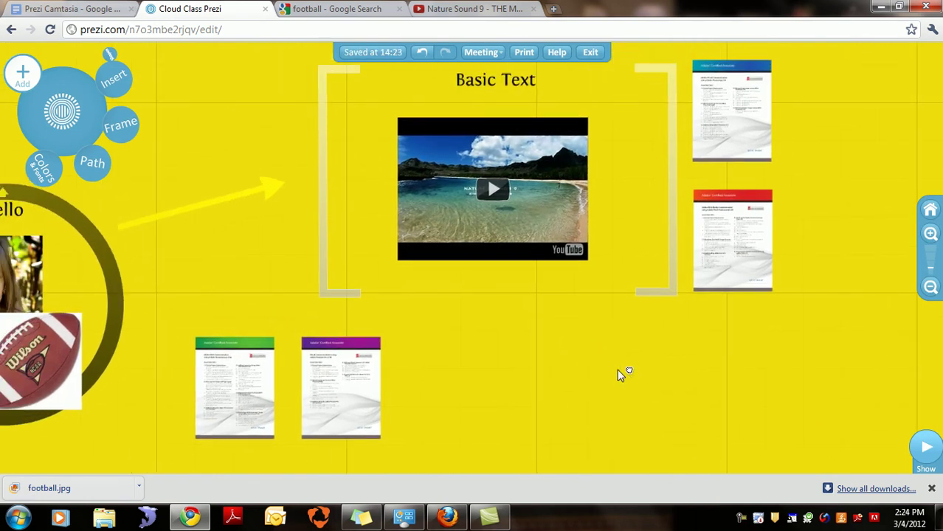
{"action": "left_click", "coordinate": [930, 290]}
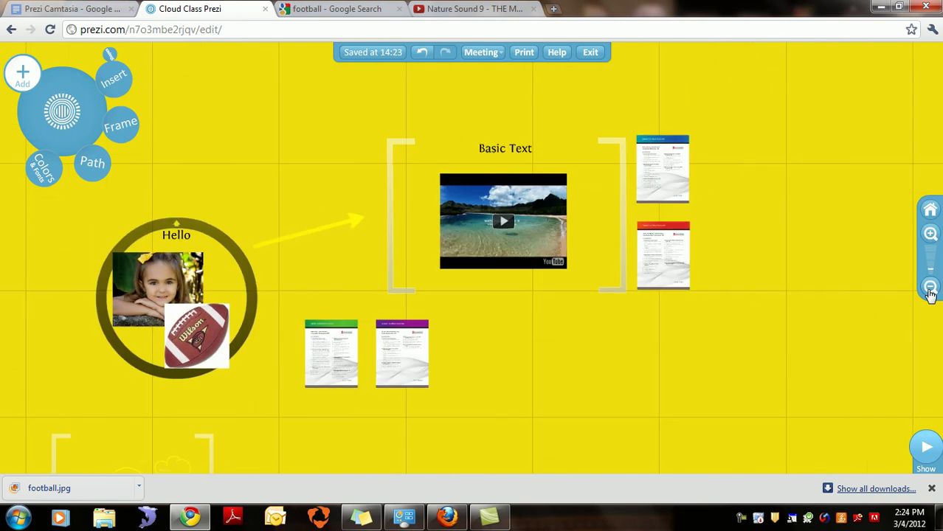
{"action": "scroll", "coordinate": [689, 312], "scroll_direction": "down", "scroll_amount": 1}
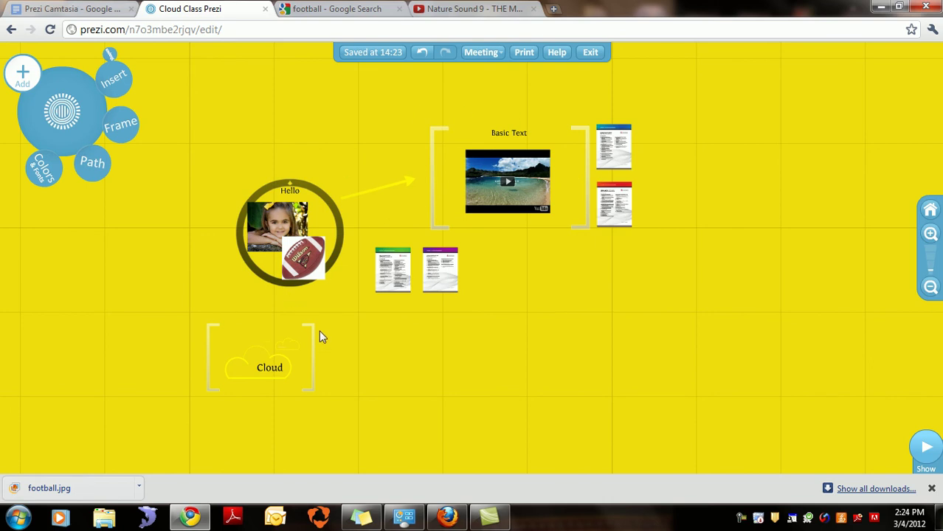
{"action": "left_click", "coordinate": [313, 359]}
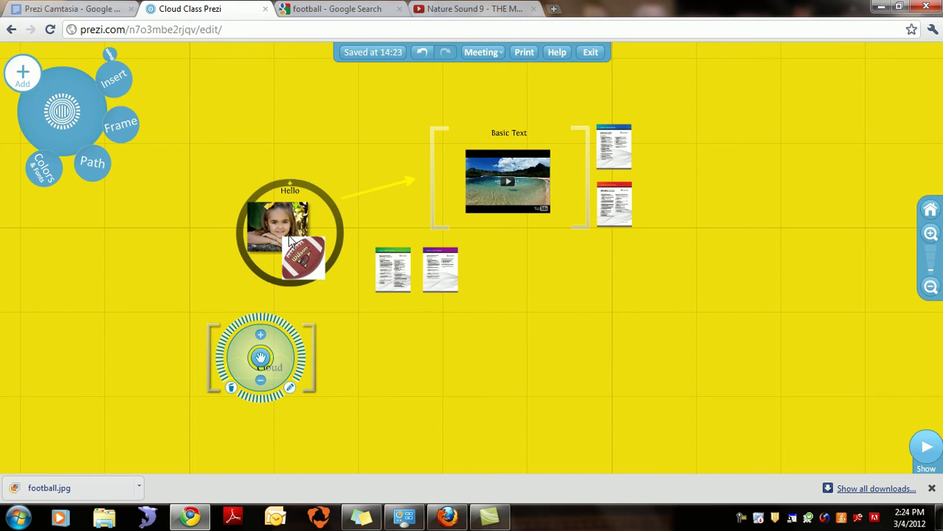
{"action": "mouse_move", "coordinate": [521, 178]}
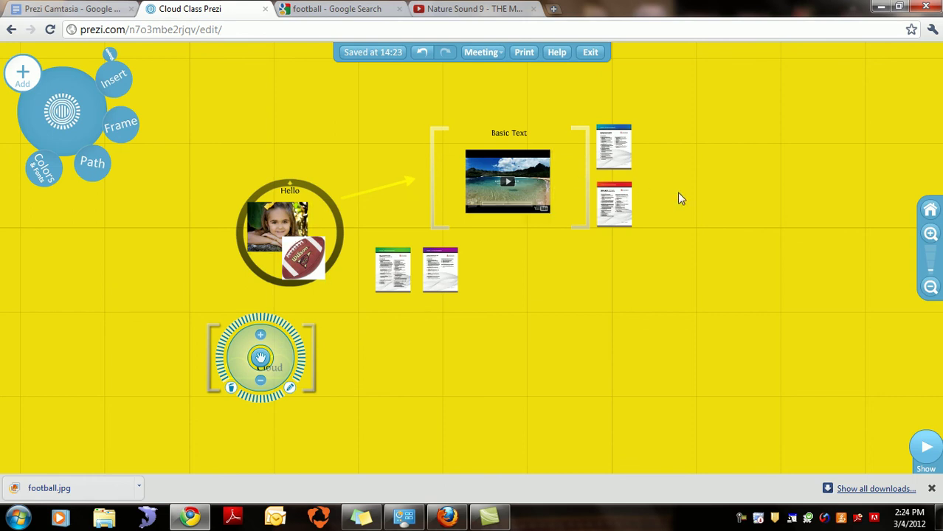
{"action": "left_click_drag", "start_coordinate": [262, 358], "coordinate": [801, 227]}
{"action": "left_click", "coordinate": [786, 307]}
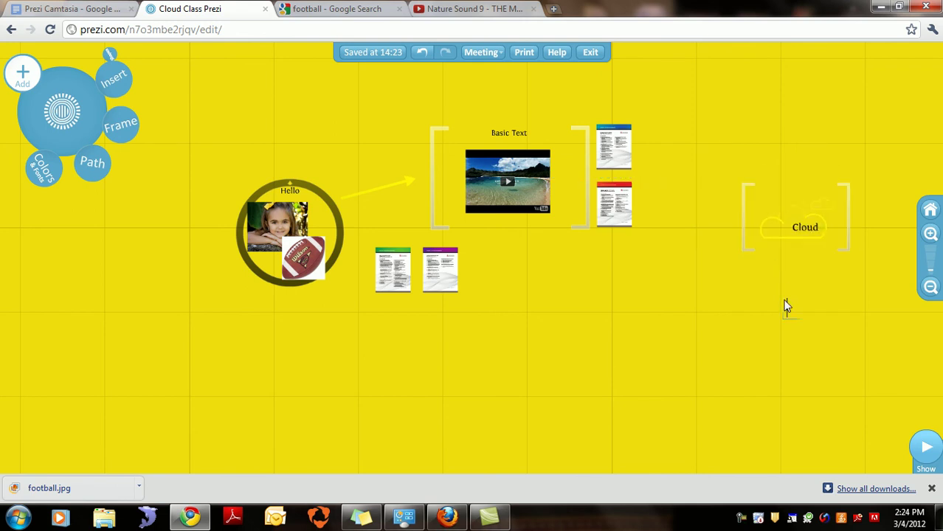
Step: Nudge the Cloud frame slightly lower and enlarge its brackets
{"action": "left_click", "coordinate": [746, 248]}
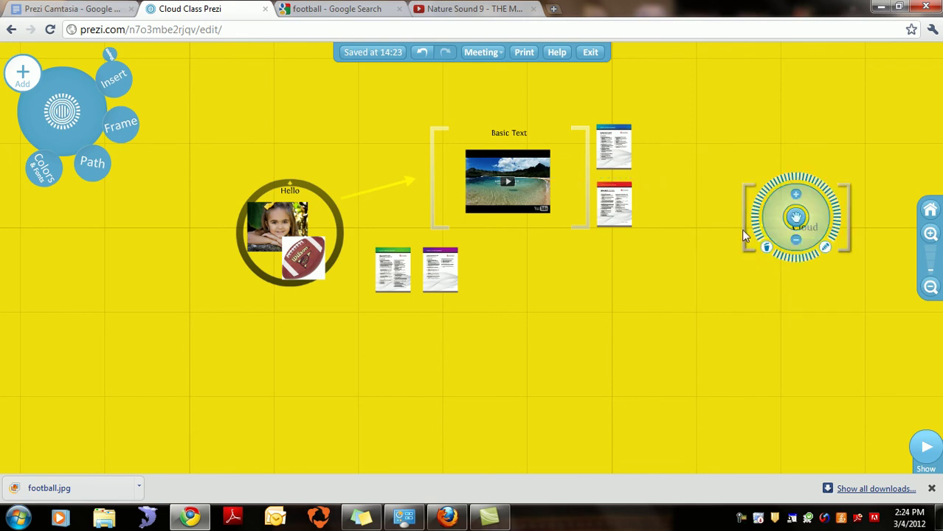
{"action": "left_click_drag", "start_coordinate": [792, 229], "coordinate": [795, 238]}
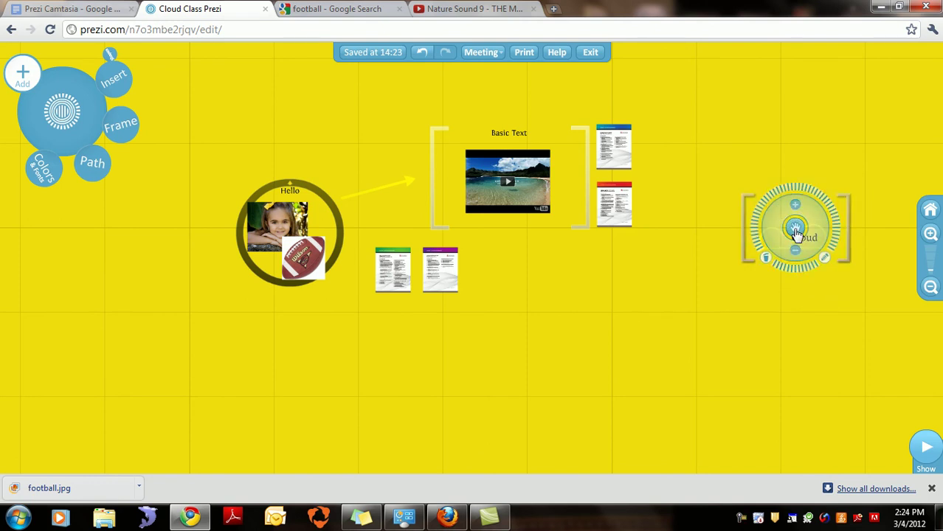
{"action": "left_click", "coordinate": [751, 285]}
{"action": "left_click", "coordinate": [743, 257]}
{"action": "left_click", "coordinate": [738, 262]}
{"action": "left_click_drag", "start_coordinate": [740, 263], "coordinate": [747, 274]}
{"action": "left_click", "coordinate": [749, 264]}
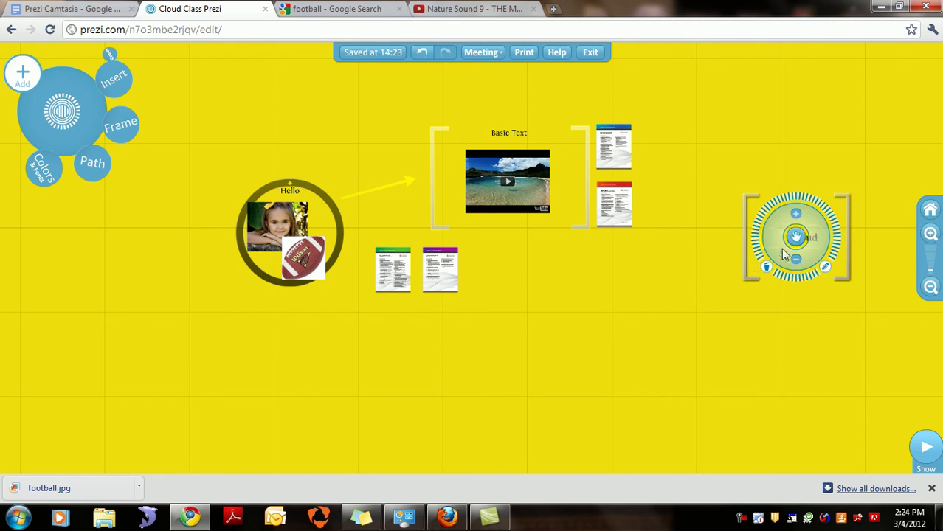
Step: Fine-tune the Cloud frame's position beside the video frame
{"action": "left_click", "coordinate": [768, 267]}
{"action": "left_click", "coordinate": [795, 240]}
{"action": "left_click", "coordinate": [774, 310]}
{"action": "double_click", "coordinate": [741, 248]}
{"action": "left_click", "coordinate": [868, 274]}
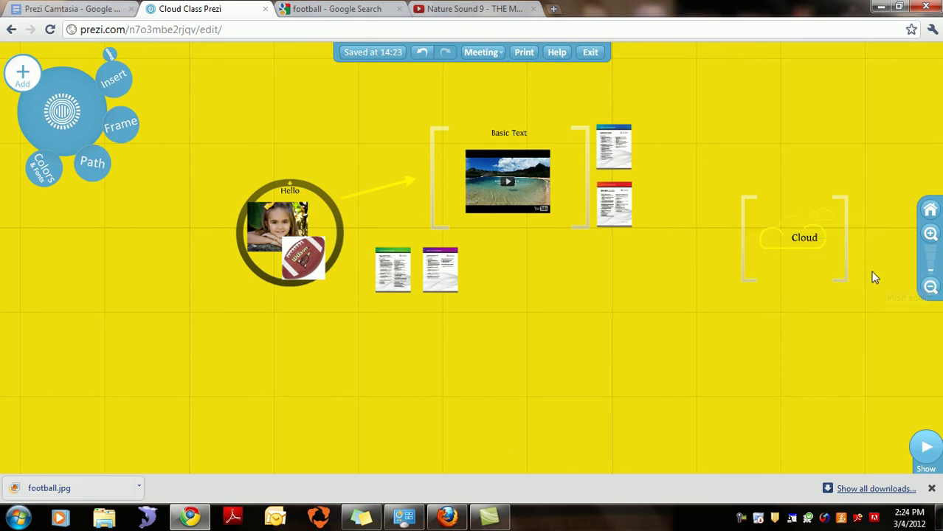
{"action": "left_click", "coordinate": [749, 203]}
{"action": "left_click_drag", "start_coordinate": [793, 238], "coordinate": [759, 223]}
Step: Arrange the red, purple, green and blue PDF pages in a two-by-two grid and begin the path
{"action": "left_click_drag", "start_coordinate": [622, 206], "coordinate": [503, 421]}
{"action": "left_click_drag", "start_coordinate": [440, 269], "coordinate": [557, 419]}
{"action": "left_click_drag", "start_coordinate": [402, 288], "coordinate": [504, 375]}
{"action": "left_click_drag", "start_coordinate": [606, 167], "coordinate": [550, 378]}
{"action": "left_click_drag", "start_coordinate": [562, 417], "coordinate": [556, 418]}
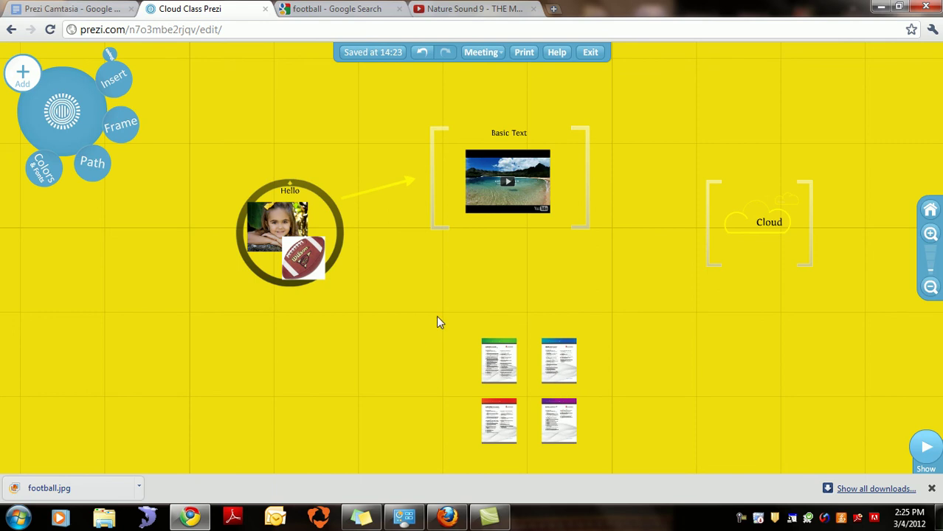
{"action": "left_click_drag", "start_coordinate": [494, 295], "coordinate": [451, 260]}
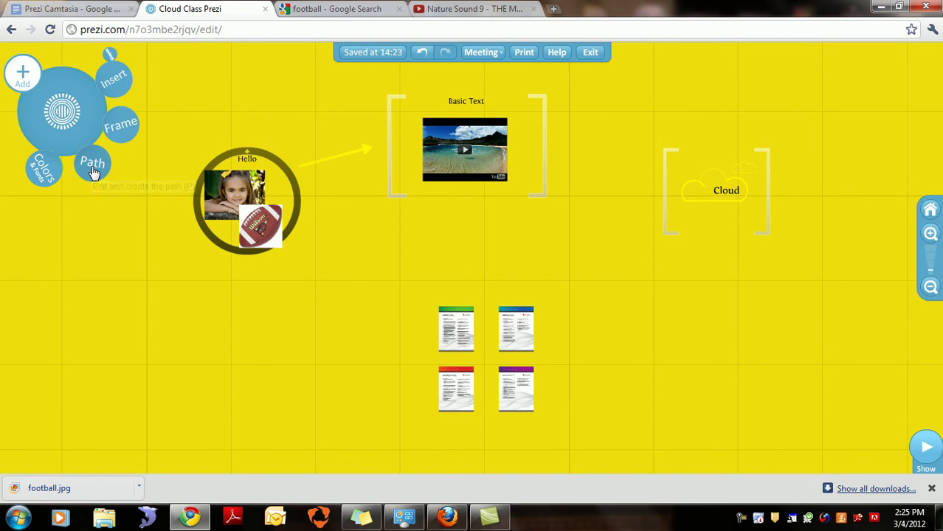
{"action": "left_click", "coordinate": [92, 167]}
{"action": "mouse_move", "coordinate": [67, 424]}
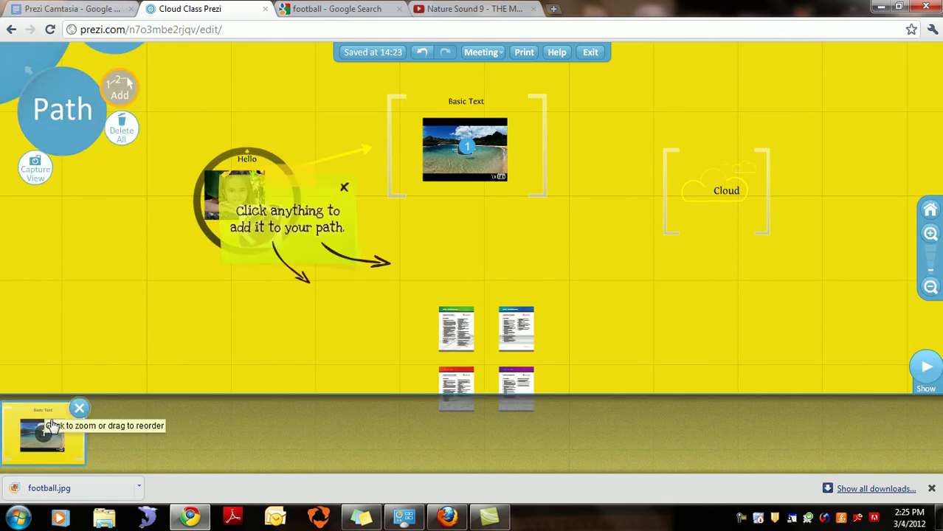
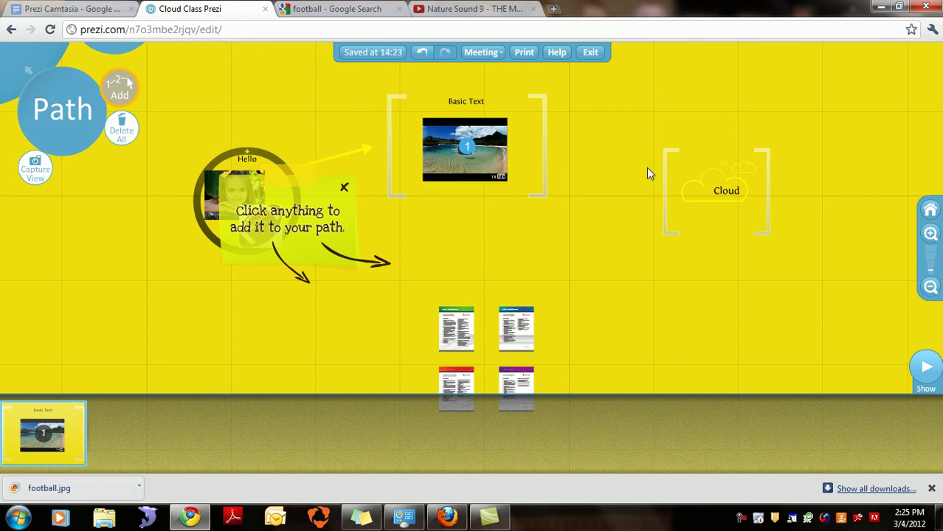
Step: Make Cloud path step 2, the Hello photo step 3, and the four certification documents steps 4–7
{"action": "left_click", "coordinate": [713, 191]}
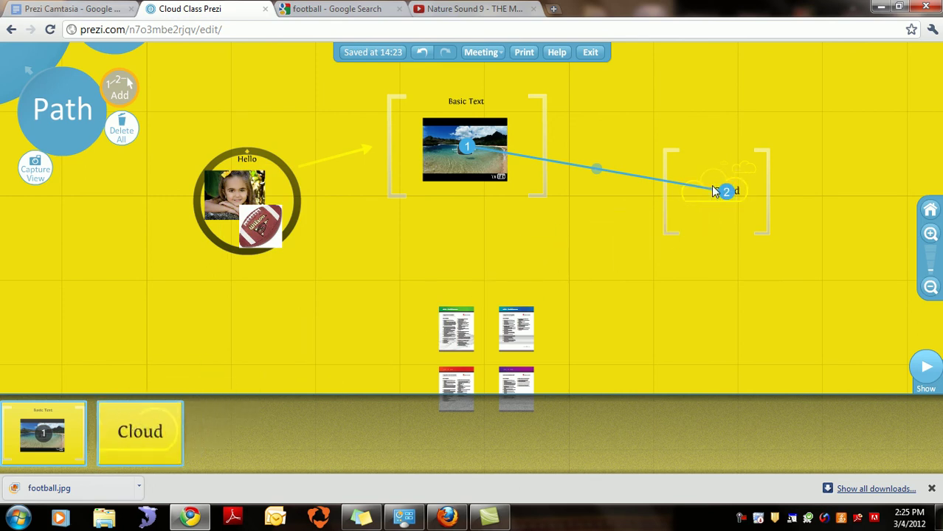
{"action": "left_click", "coordinate": [249, 200]}
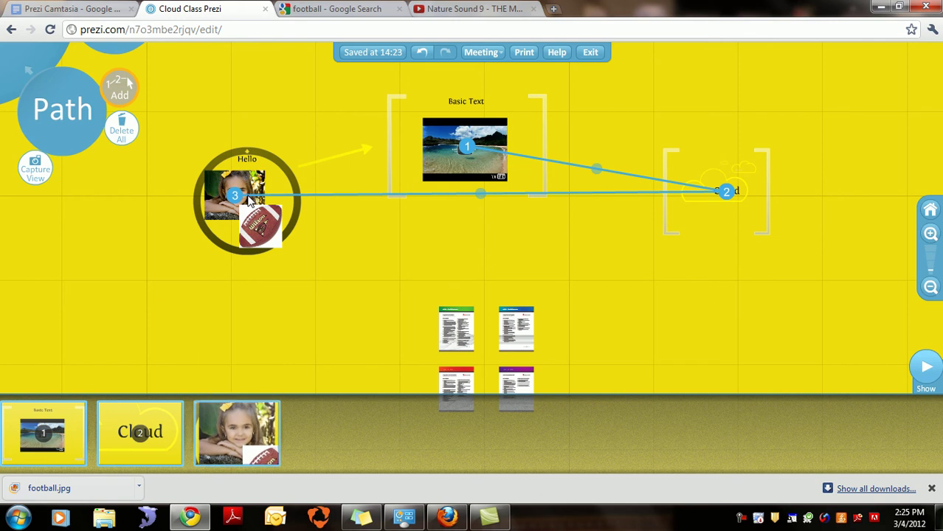
{"action": "left_click", "coordinate": [471, 351]}
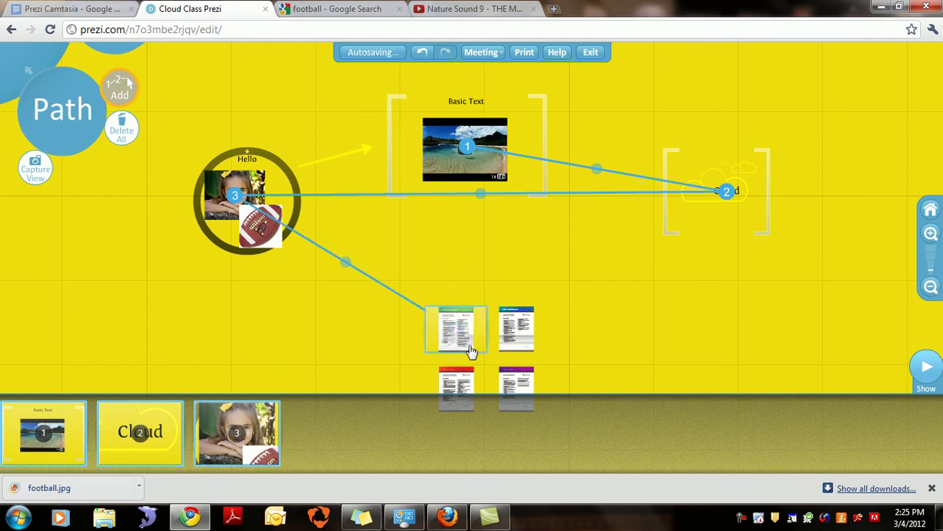
{"action": "left_click", "coordinate": [520, 344]}
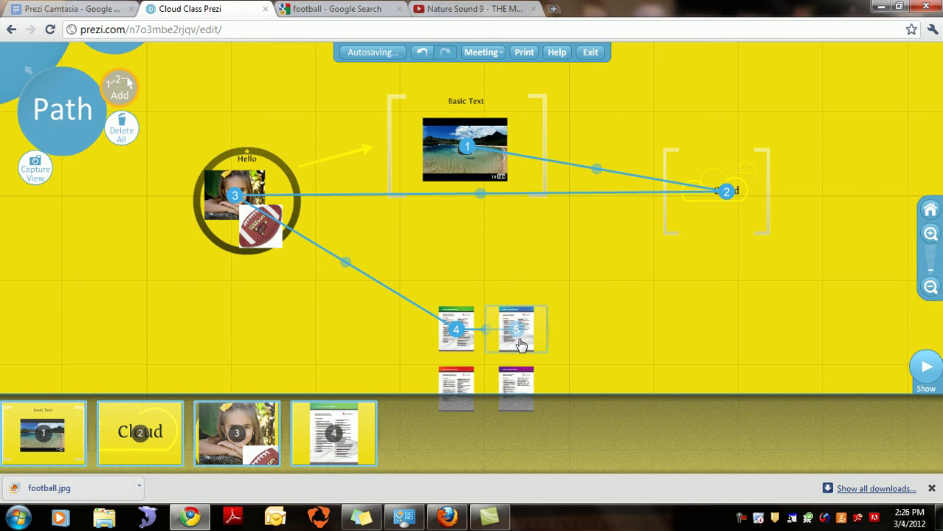
{"action": "left_click", "coordinate": [465, 377]}
{"action": "left_click", "coordinate": [518, 381]}
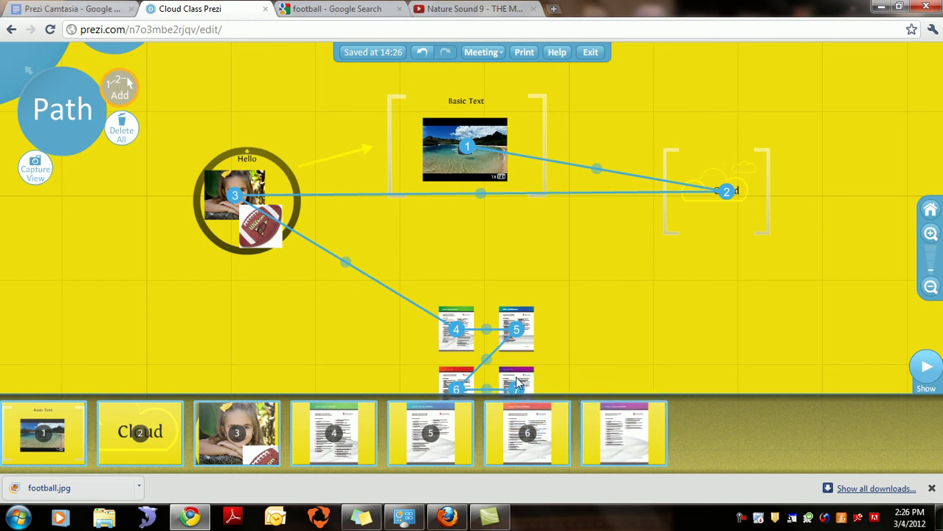
{"action": "left_click", "coordinate": [929, 288]}
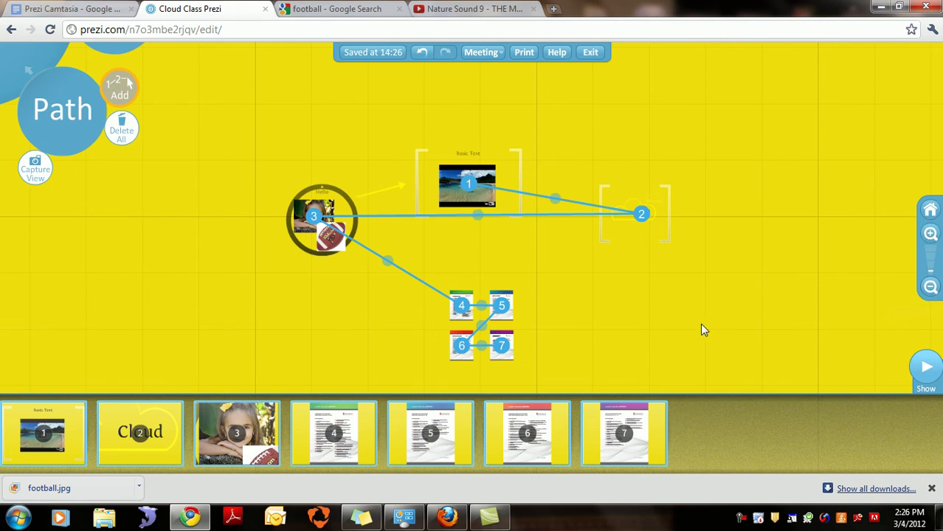
{"action": "left_click_drag", "start_coordinate": [703, 329], "coordinate": [707, 296]}
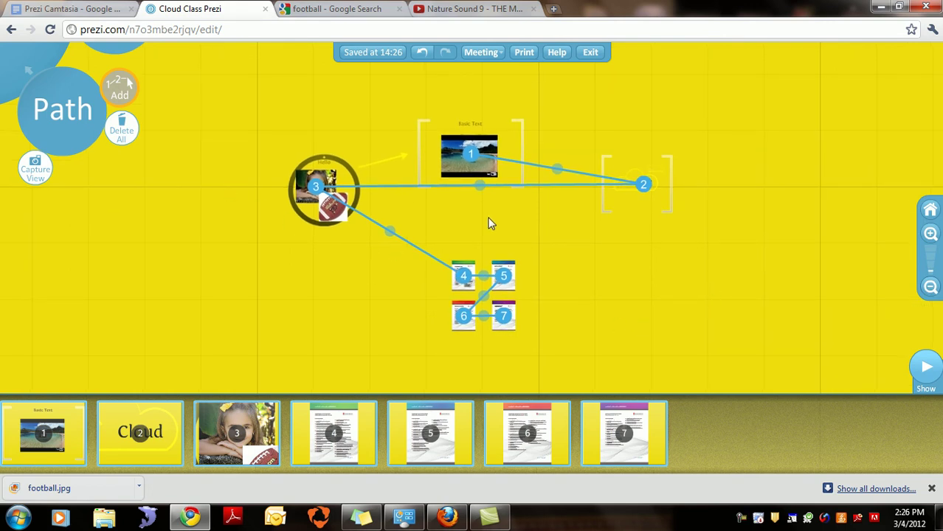
Step: Capture the whole-canvas overview as step 8 and move the Basic Text step after Cloud
{"action": "left_click", "coordinate": [35, 172]}
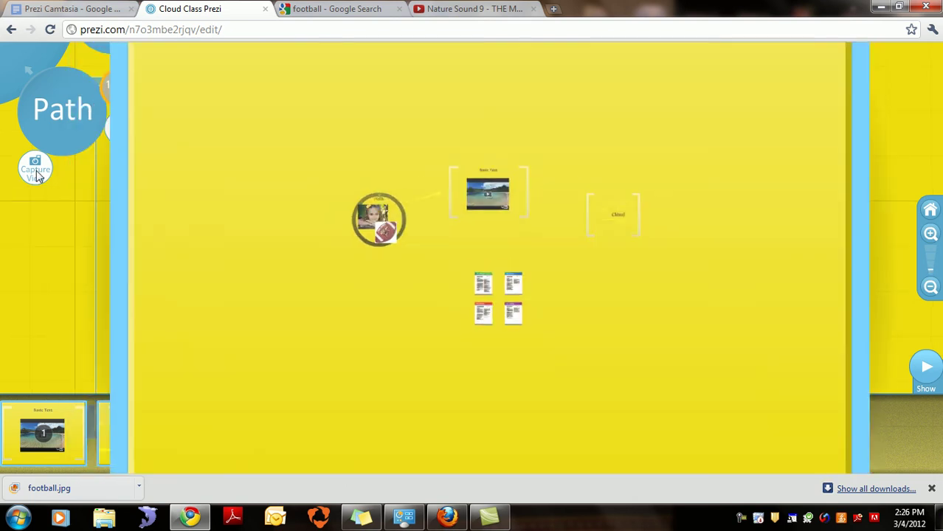
{"action": "mouse_move", "coordinate": [717, 427]}
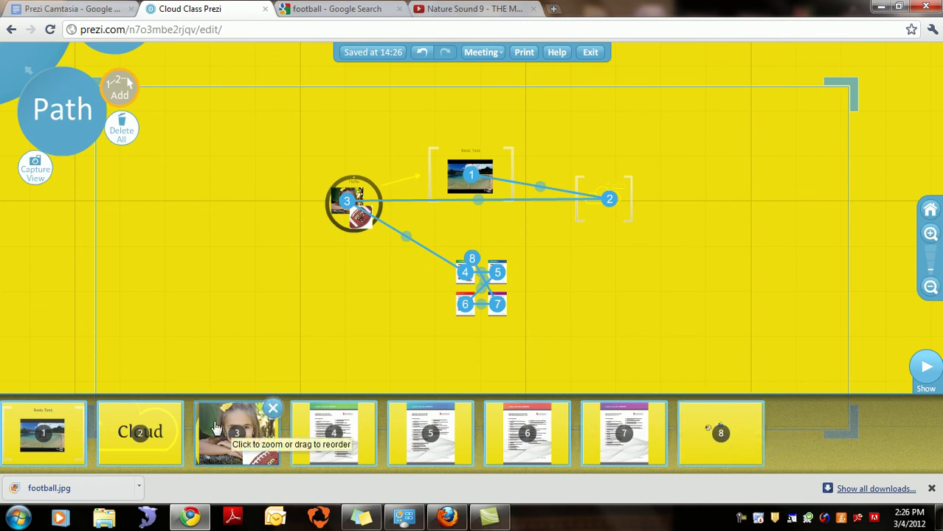
{"action": "mouse_move", "coordinate": [80, 450]}
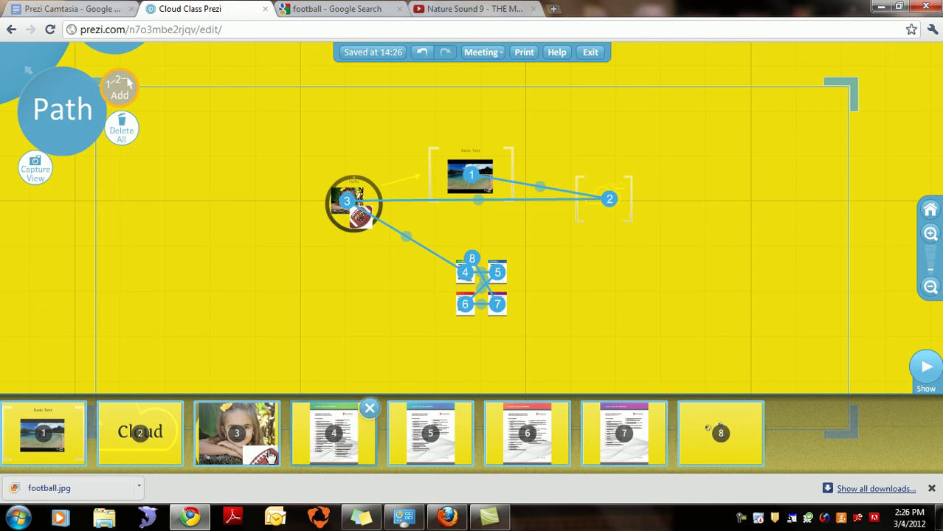
{"action": "left_click_drag", "start_coordinate": [75, 463], "coordinate": [190, 473]}
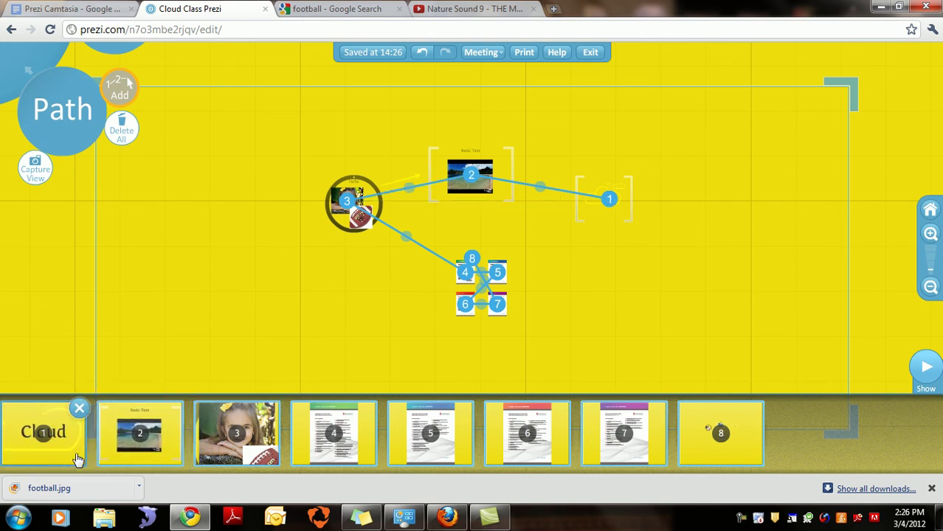
Step: Move the Hello photo step after the first document, check the overview step, and save
{"action": "left_click_drag", "start_coordinate": [247, 435], "coordinate": [375, 449]}
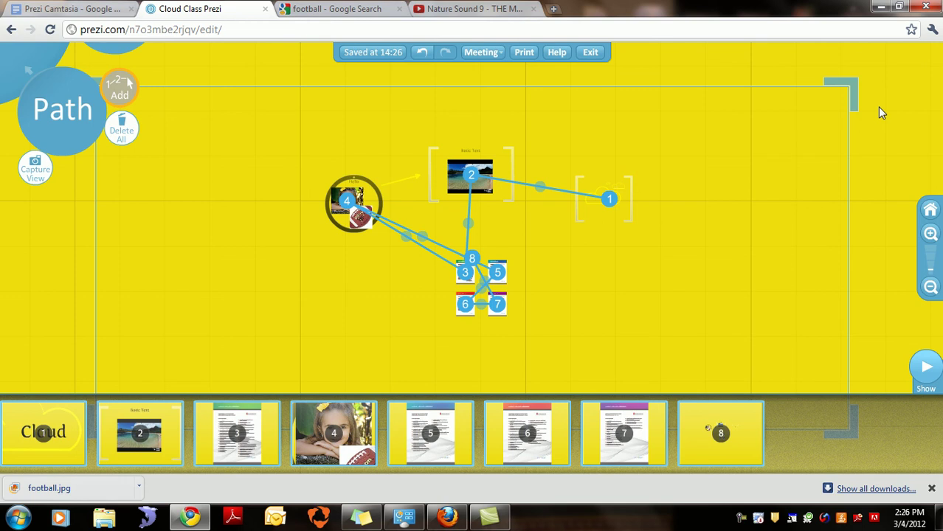
{"action": "left_click", "coordinate": [752, 435]}
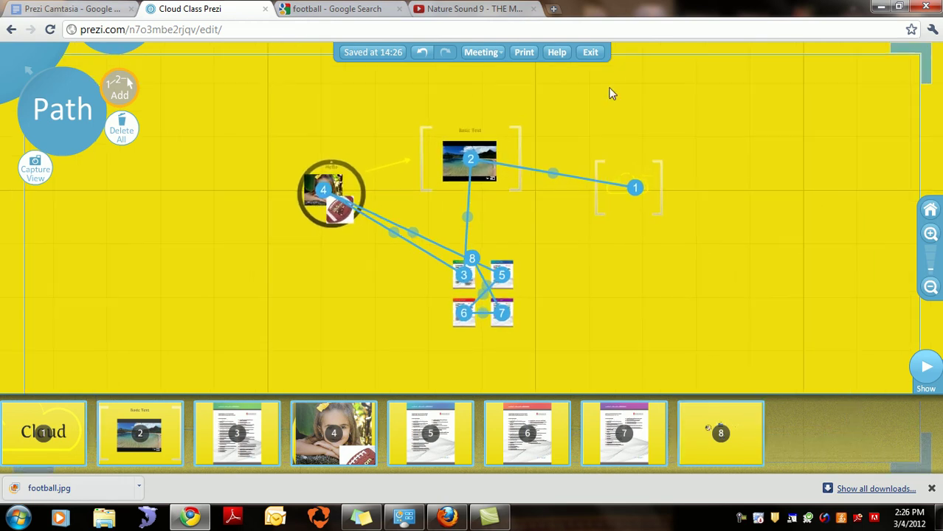
{"action": "left_click", "coordinate": [378, 57]}
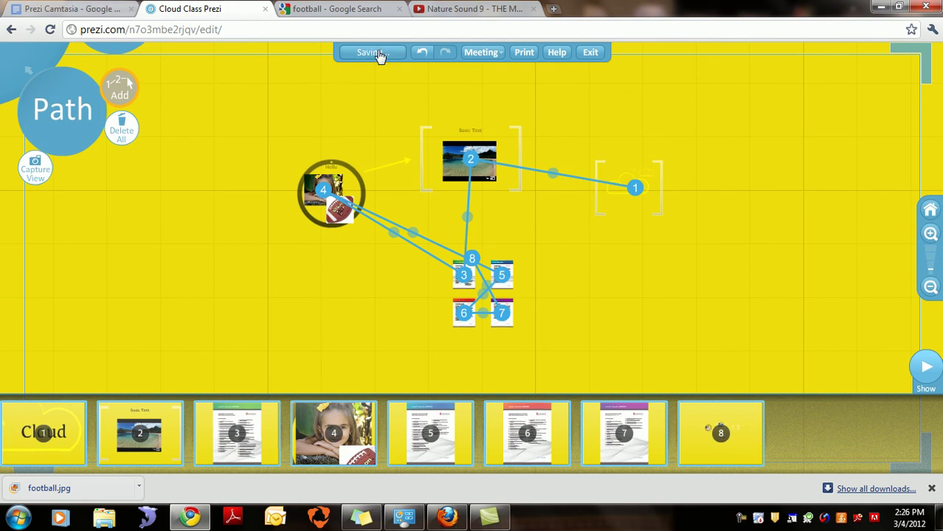
Step: Exit the editor, then step the player forward to the documents and back to Cloud
{"action": "left_click", "coordinate": [590, 52]}
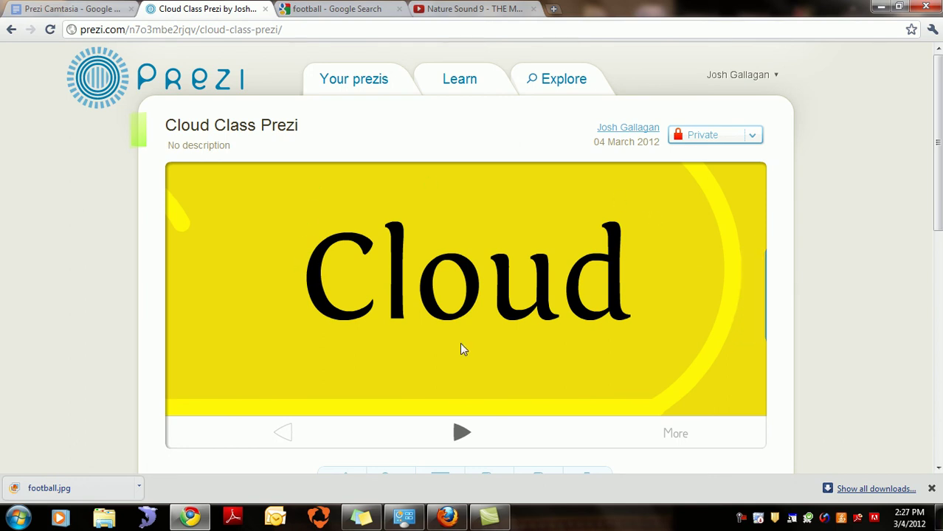
{"action": "left_click", "coordinate": [462, 434]}
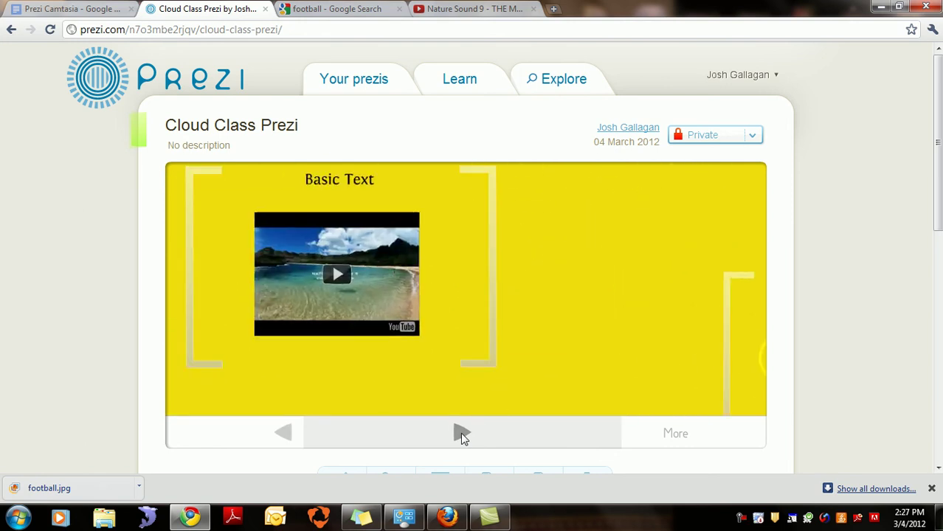
{"action": "left_click", "coordinate": [460, 434]}
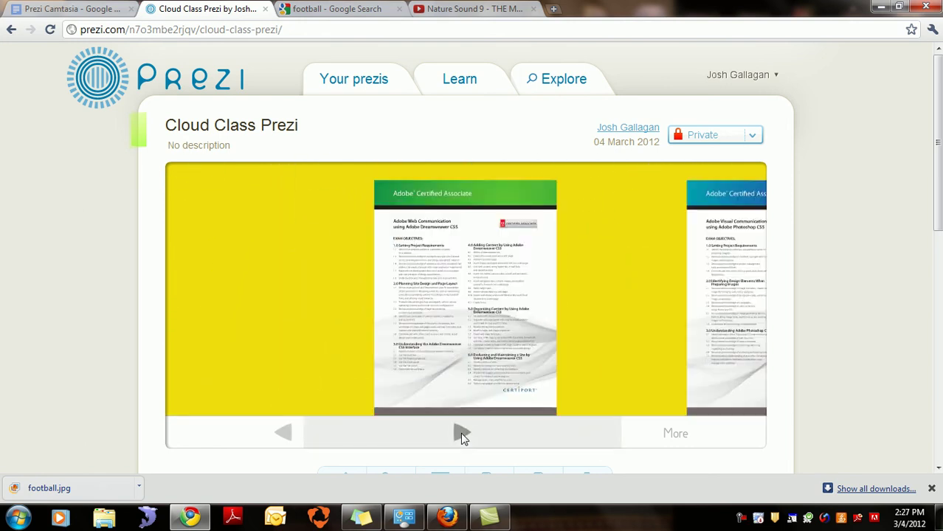
{"action": "left_click", "coordinate": [285, 432]}
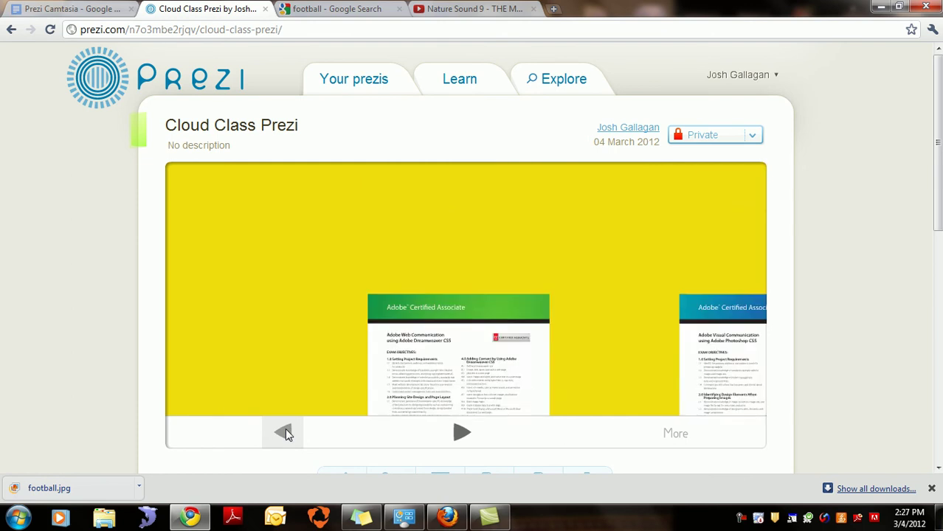
{"action": "left_click", "coordinate": [285, 432]}
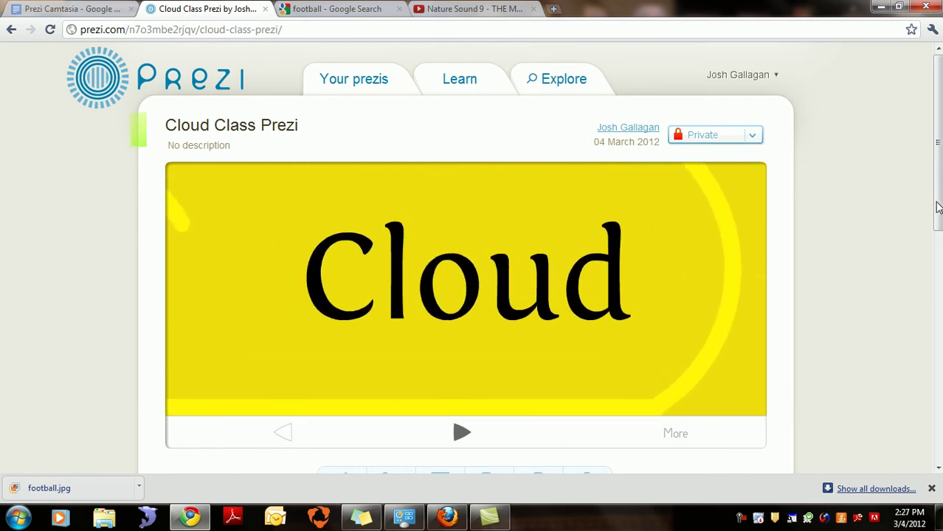
{"action": "left_click", "coordinate": [677, 433]}
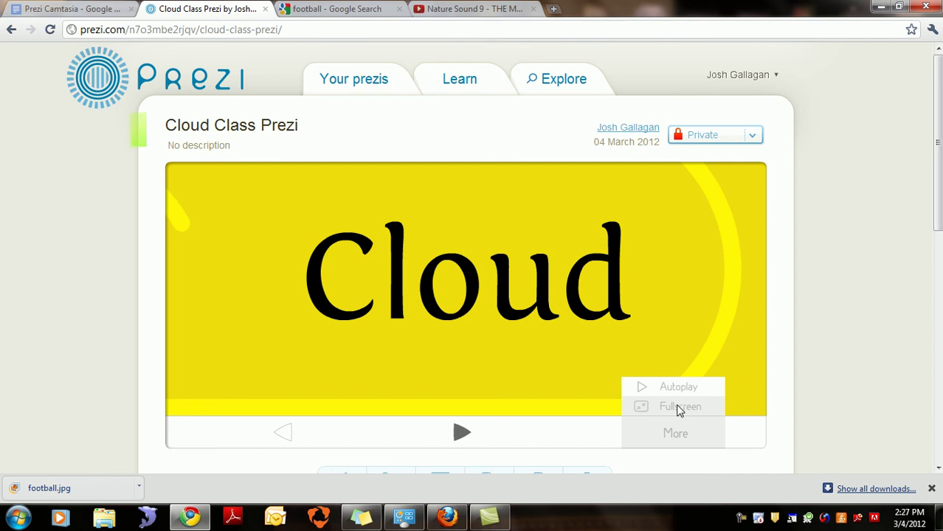
Step: Play full screen through the video slide and Dreamweaver exam-objectives sheet, then exit full screen
{"action": "left_click", "coordinate": [679, 408]}
{"action": "left_click", "coordinate": [467, 514]}
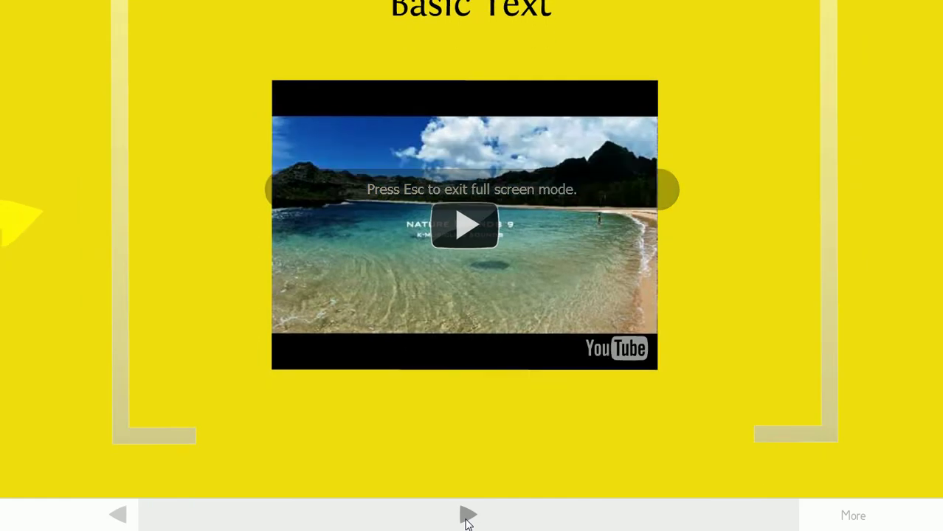
{"action": "left_click", "coordinate": [466, 520]}
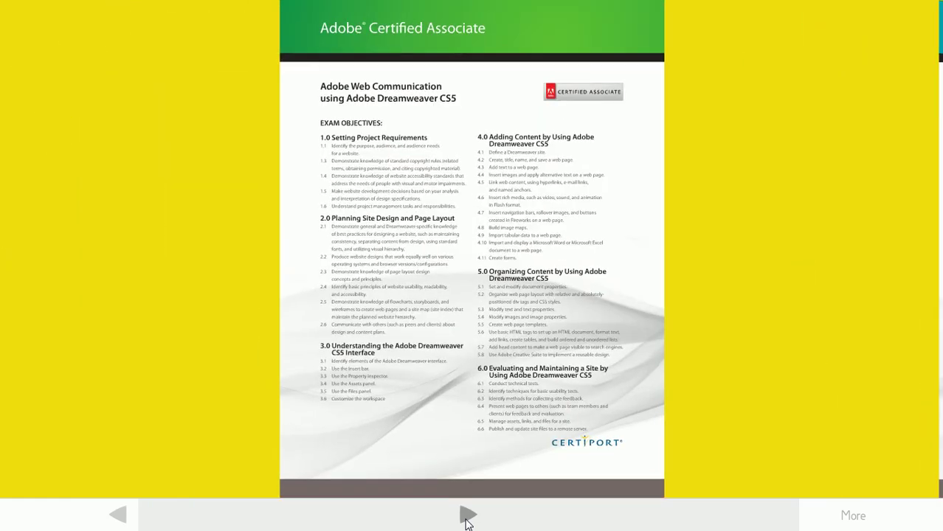
{"action": "left_click", "coordinate": [466, 520]}
{"action": "left_click", "coordinate": [466, 520]}
{"action": "left_click", "coordinate": [466, 520]}
{"action": "left_click", "coordinate": [466, 520]}
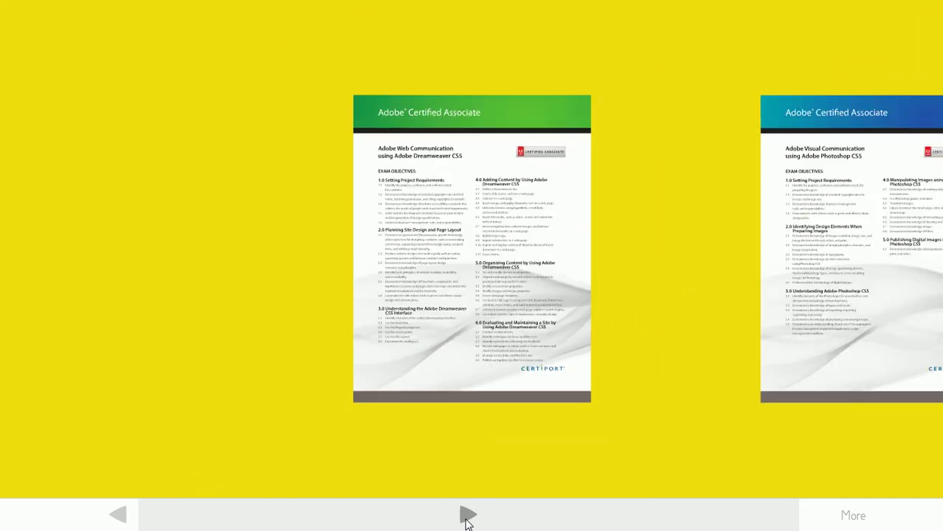
{"action": "left_click", "coordinate": [467, 520]}
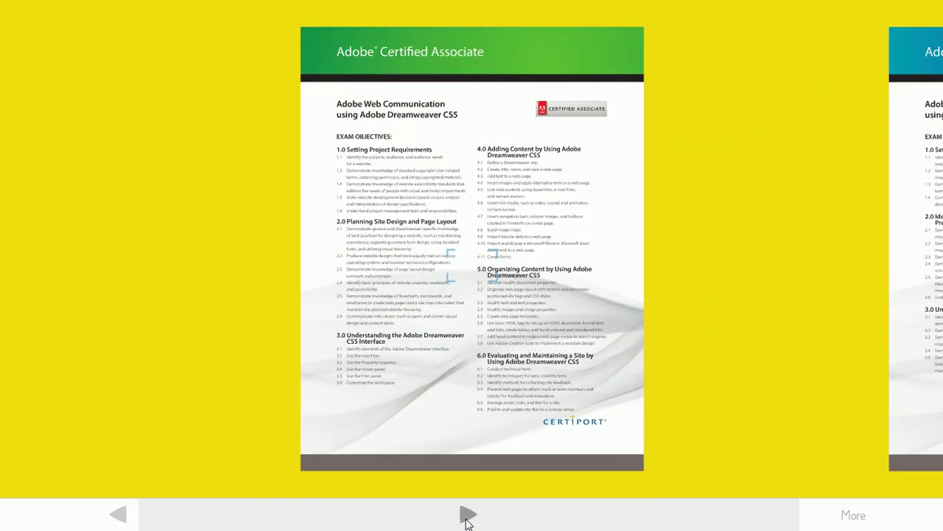
{"action": "left_click", "coordinate": [466, 519]}
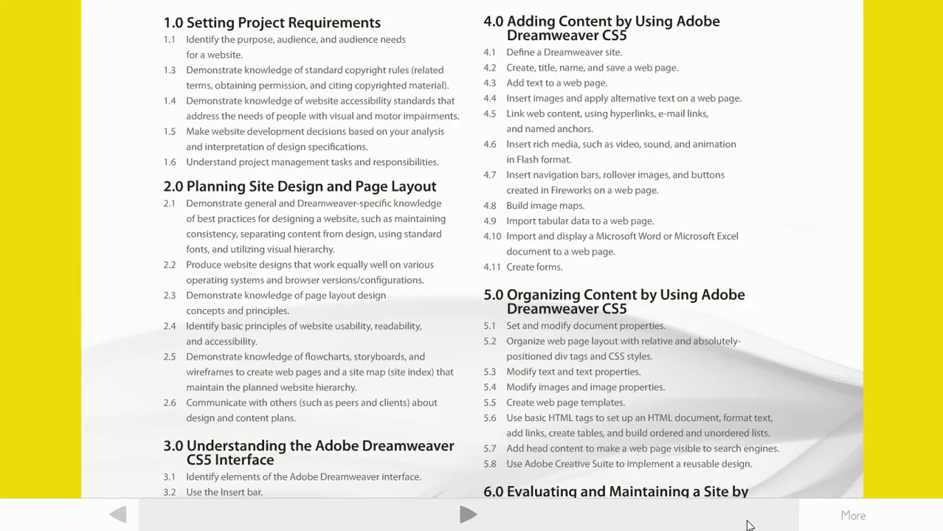
{"action": "mouse_move", "coordinate": [863, 528]}
{"action": "key", "text": "Escape"}
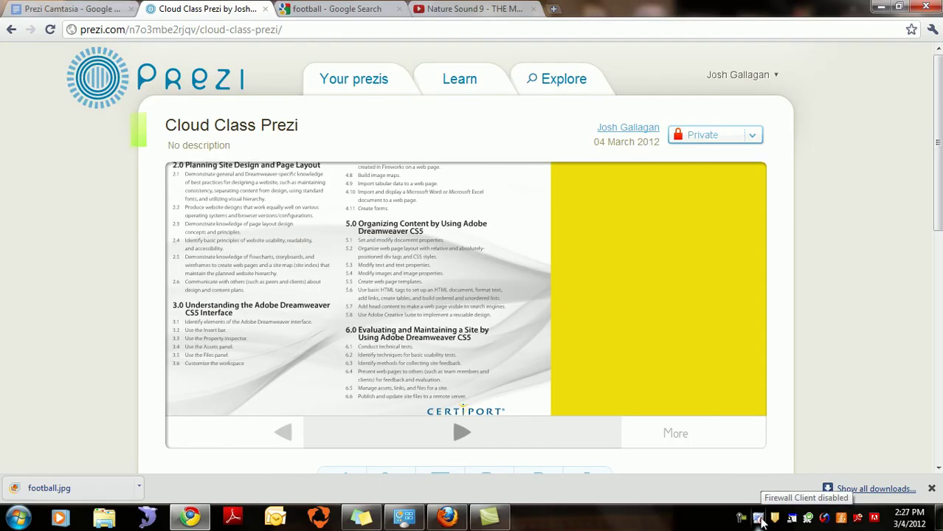
Step: Check the privacy settings, then scroll to the Edit prezi, Edit together, View together and Download buttons
{"action": "mouse_move", "coordinate": [767, 295]}
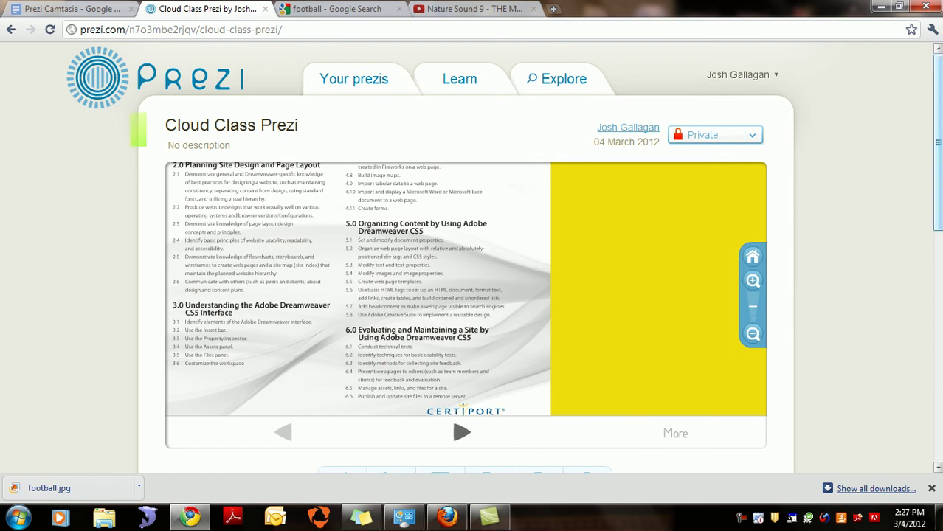
{"action": "left_click", "coordinate": [752, 137]}
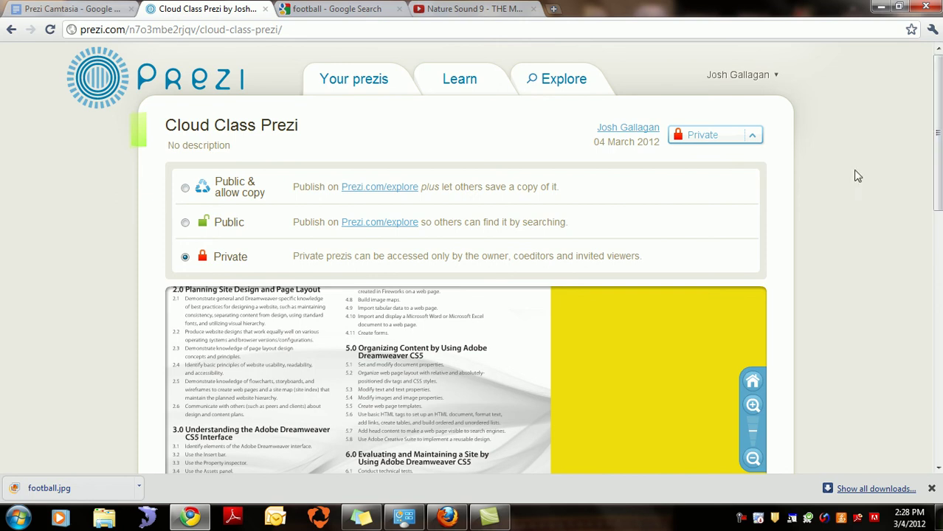
{"action": "left_click", "coordinate": [726, 140]}
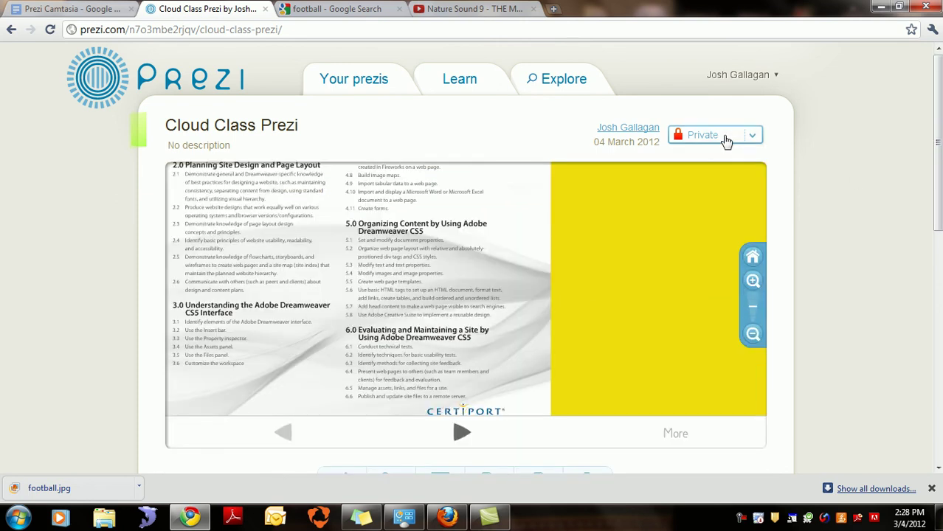
{"action": "left_click_drag", "start_coordinate": [939, 133], "coordinate": [940, 116]}
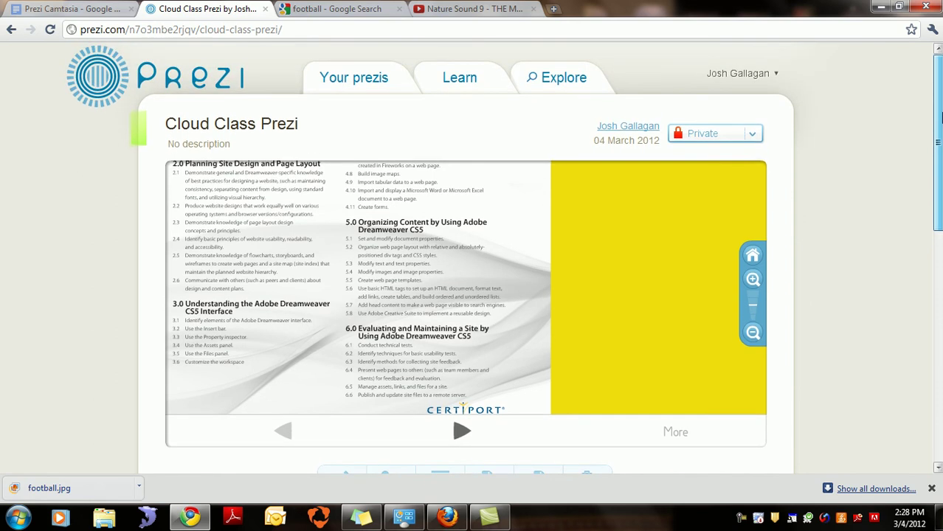
{"action": "left_click_drag", "start_coordinate": [940, 116], "coordinate": [936, 156]}
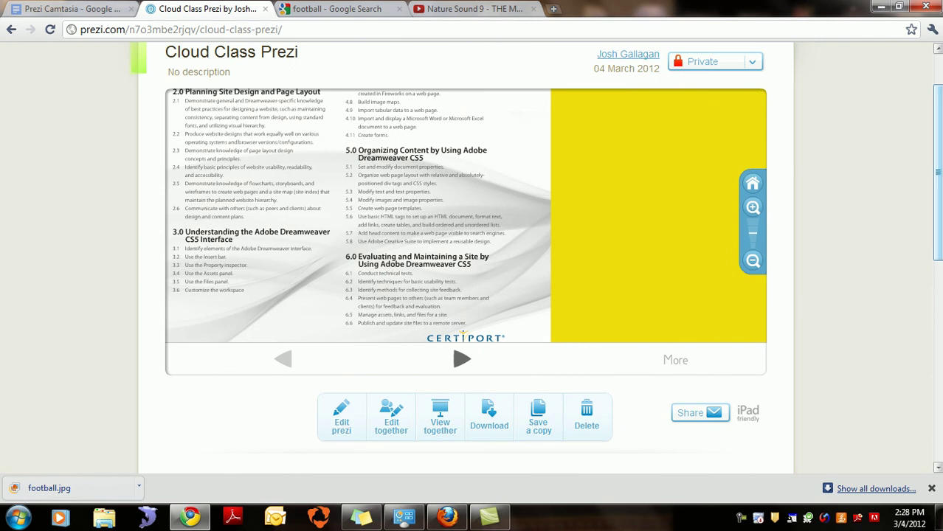
{"action": "left_click", "coordinate": [341, 426]}
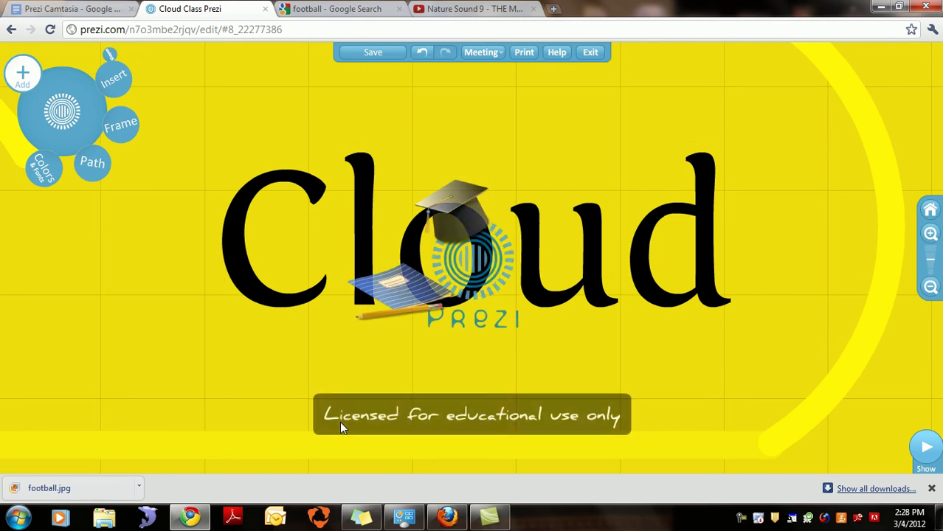
{"action": "left_click", "coordinate": [591, 52]}
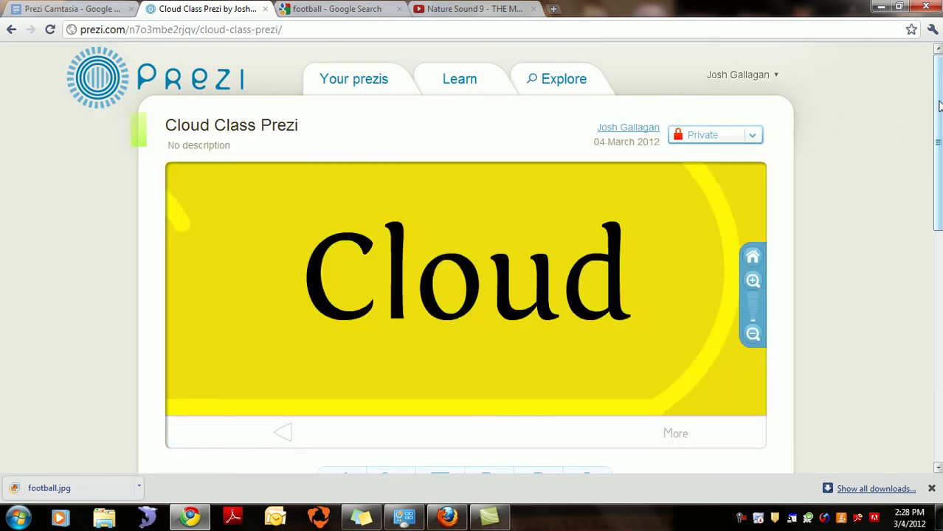
{"action": "left_click_drag", "start_coordinate": [938, 118], "coordinate": [940, 154]}
Step: Copy the edit-together link and enter a recipient's e-mail address in its e-mail form
{"action": "left_click", "coordinate": [393, 408]}
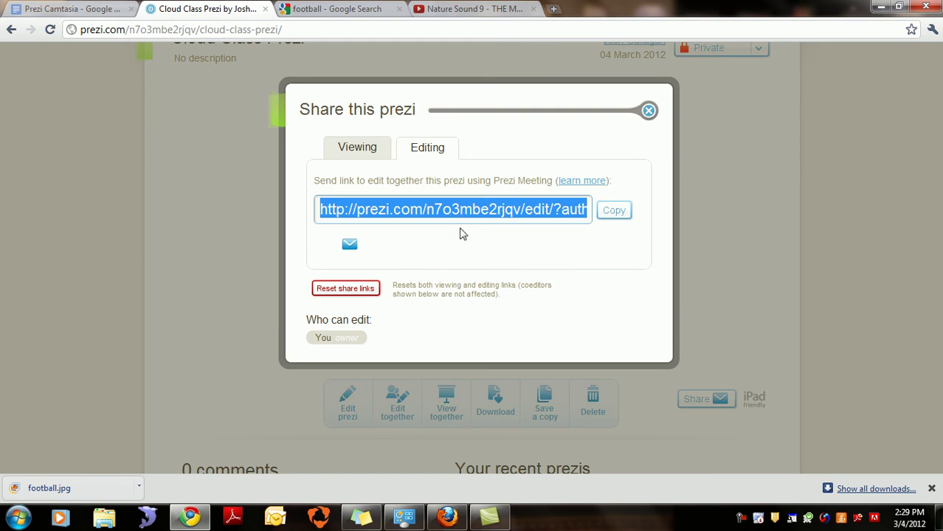
{"action": "left_click", "coordinate": [611, 220]}
{"action": "left_click", "coordinate": [349, 247]}
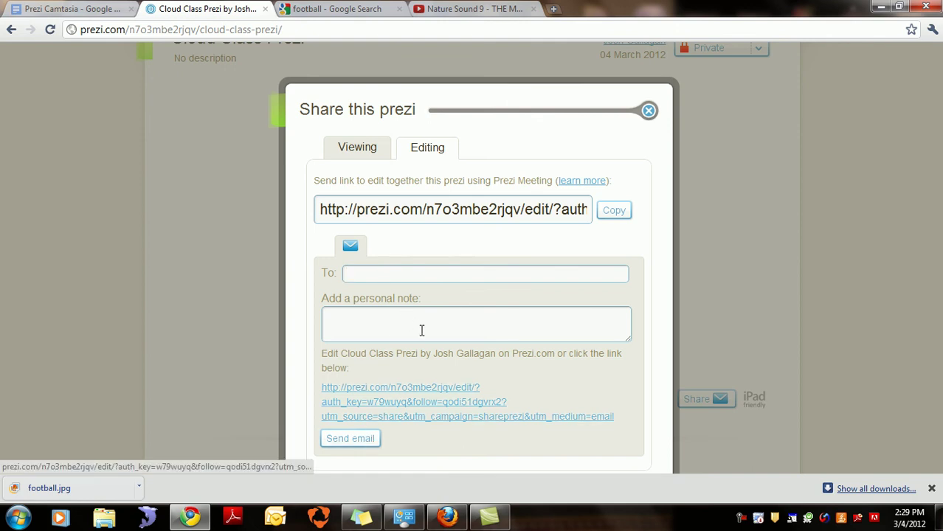
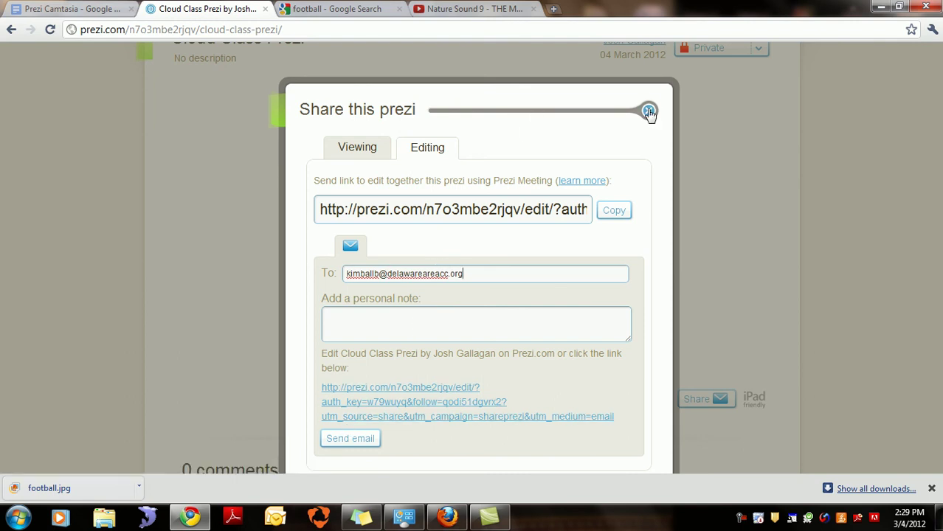
Step: Switch the Share this prezi dialog to the Viewing tab's view link
{"action": "left_click", "coordinate": [357, 147]}
{"action": "left_click", "coordinate": [417, 148]}
{"action": "left_click", "coordinate": [368, 153]}
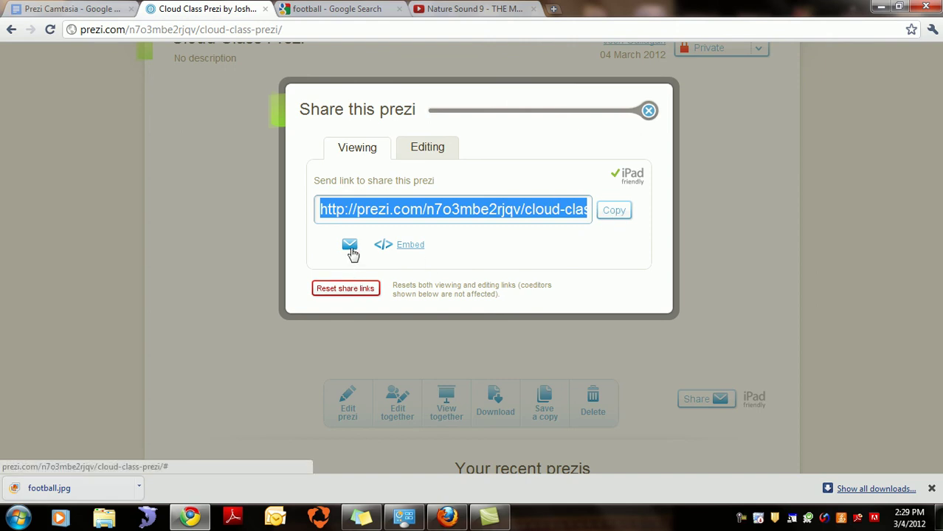
Step: Look over the viewing link's e-mail form and embed code, then close the Share dialog
{"action": "left_click", "coordinate": [350, 246]}
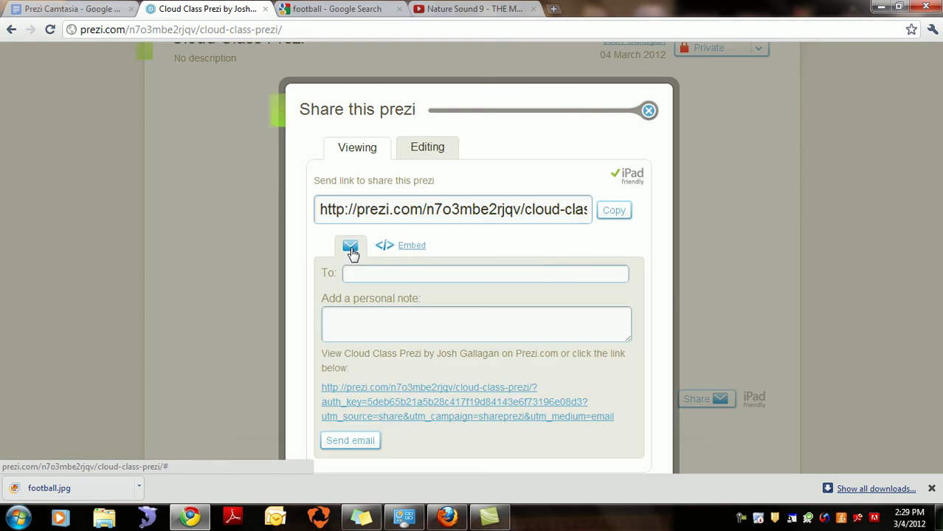
{"action": "left_click", "coordinate": [384, 248]}
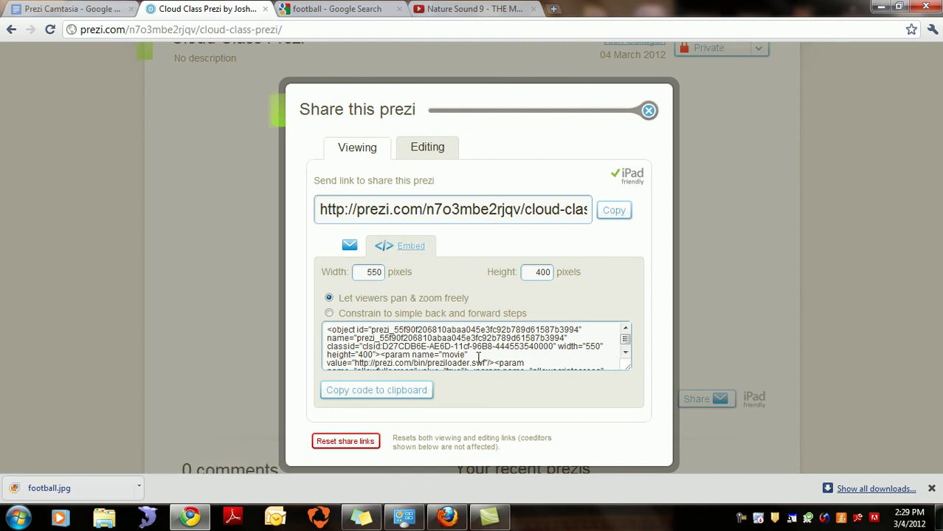
{"action": "left_click", "coordinate": [648, 112]}
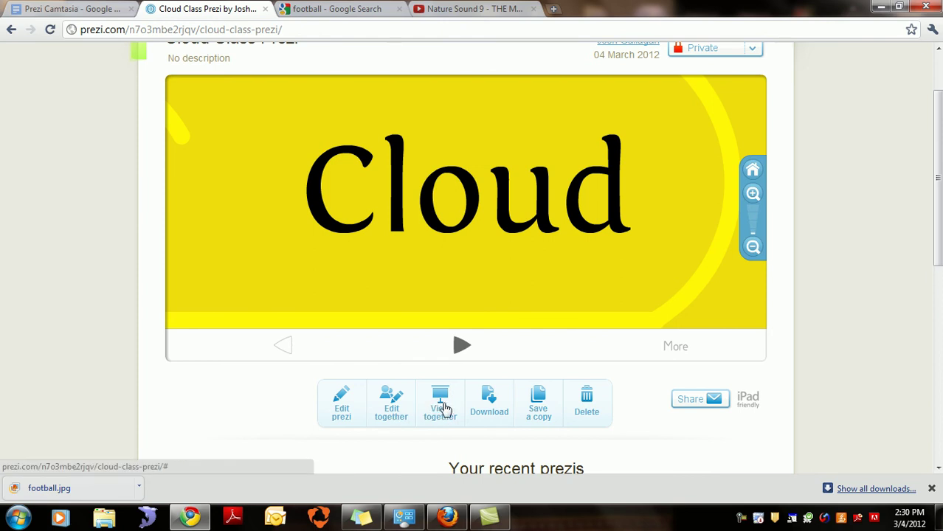
{"action": "left_click", "coordinate": [441, 405]}
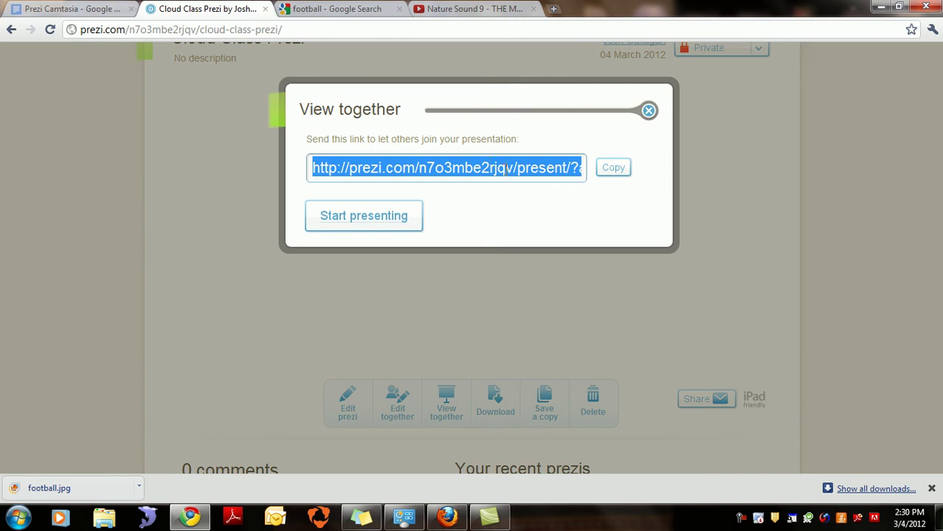
{"action": "left_click", "coordinate": [648, 111]}
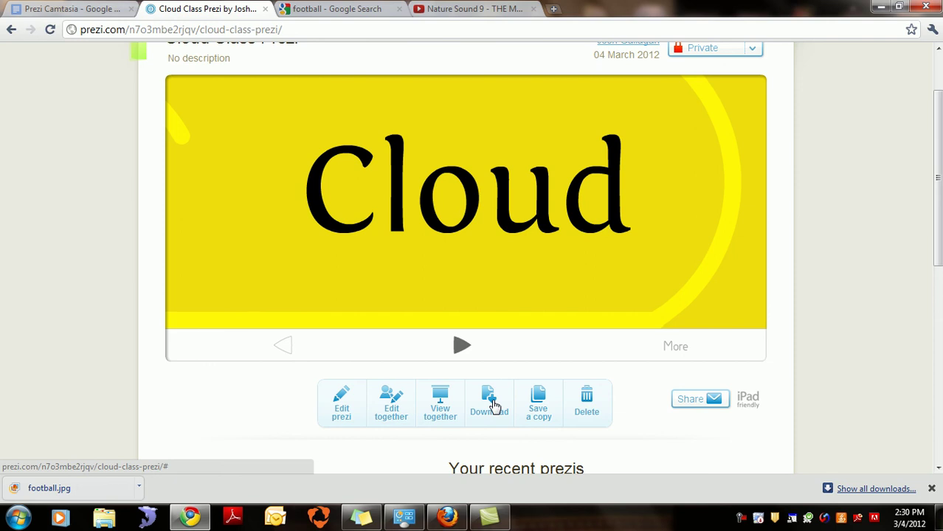
Step: Export Cloud Class Prezi as a portable prezi and download the 19.4 MB zip
{"action": "left_click", "coordinate": [493, 406]}
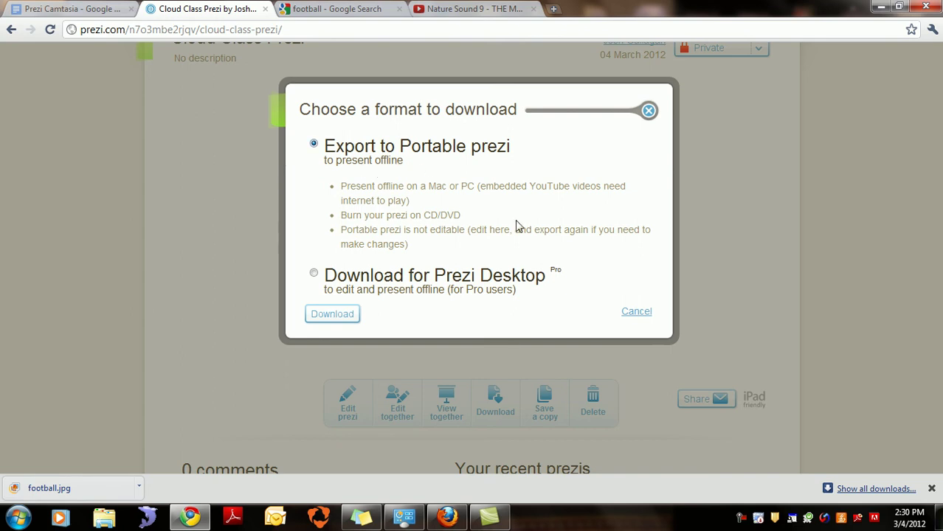
{"action": "left_click", "coordinate": [329, 314]}
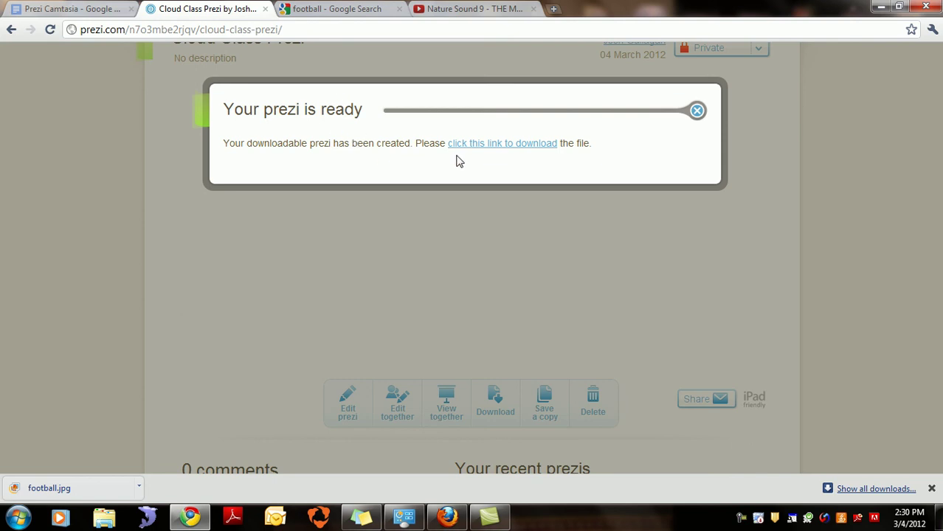
{"action": "left_click", "coordinate": [509, 150]}
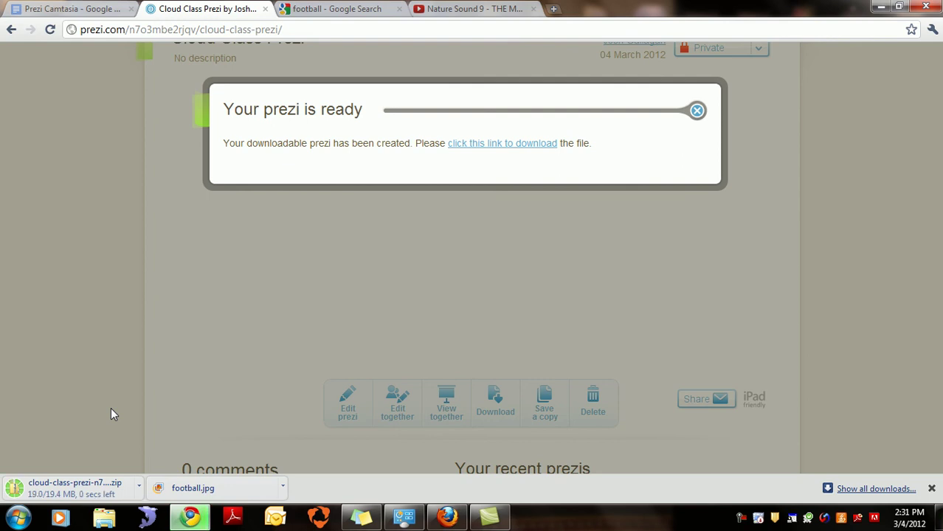
Step: Extract the cloud-class-prezi zip into Downloads and run prezi.exe from the extracted folder
{"action": "left_click", "coordinate": [109, 492]}
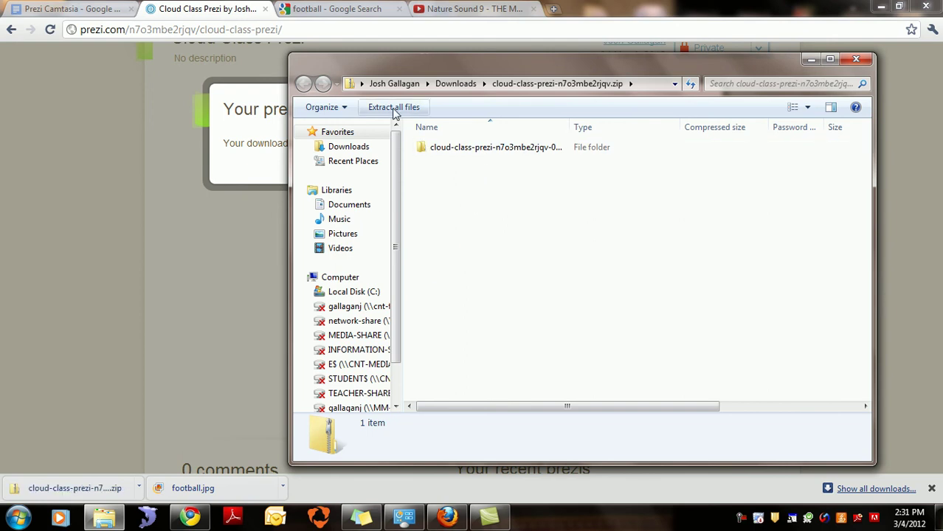
{"action": "left_click", "coordinate": [430, 146]}
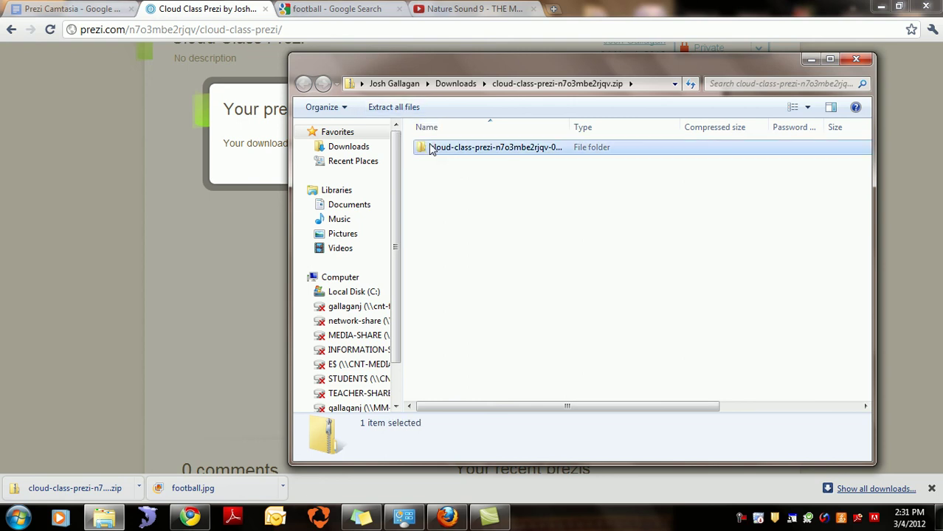
{"action": "left_click", "coordinate": [407, 107]}
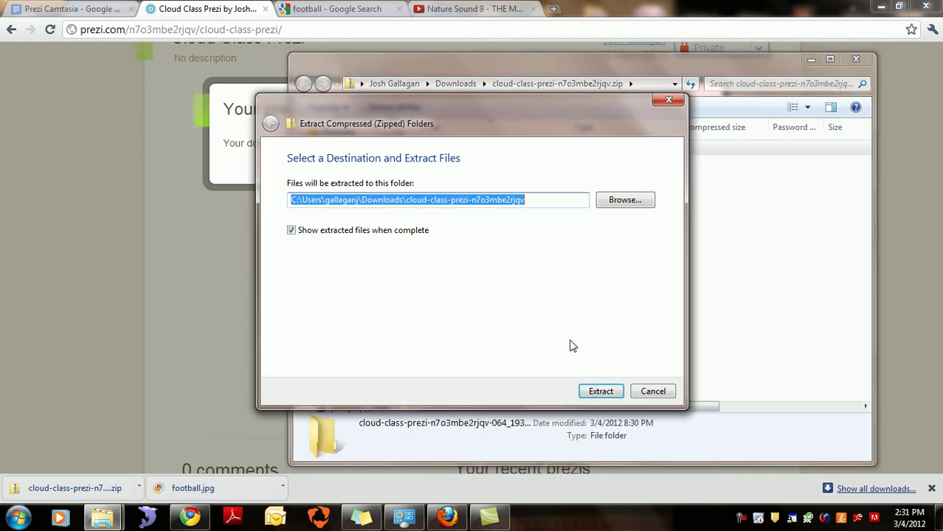
{"action": "left_click", "coordinate": [599, 395]}
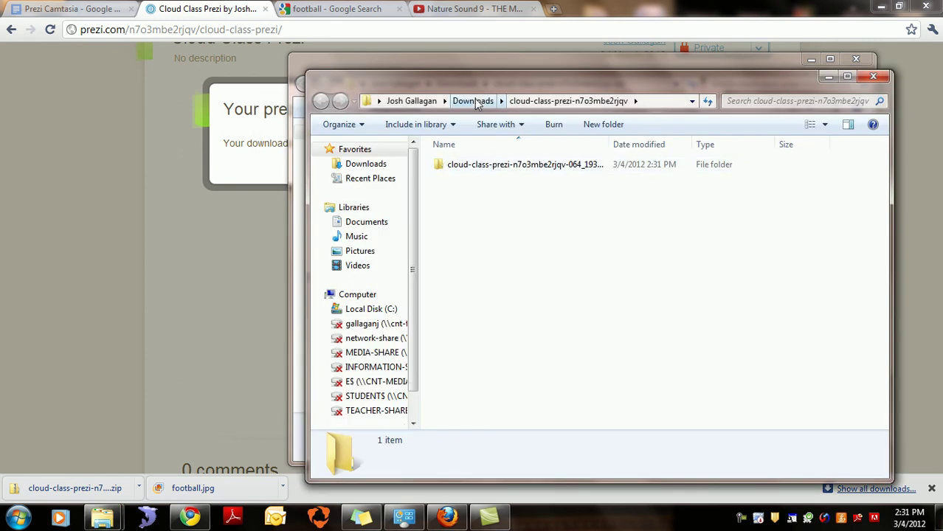
{"action": "double_click", "coordinate": [475, 166]}
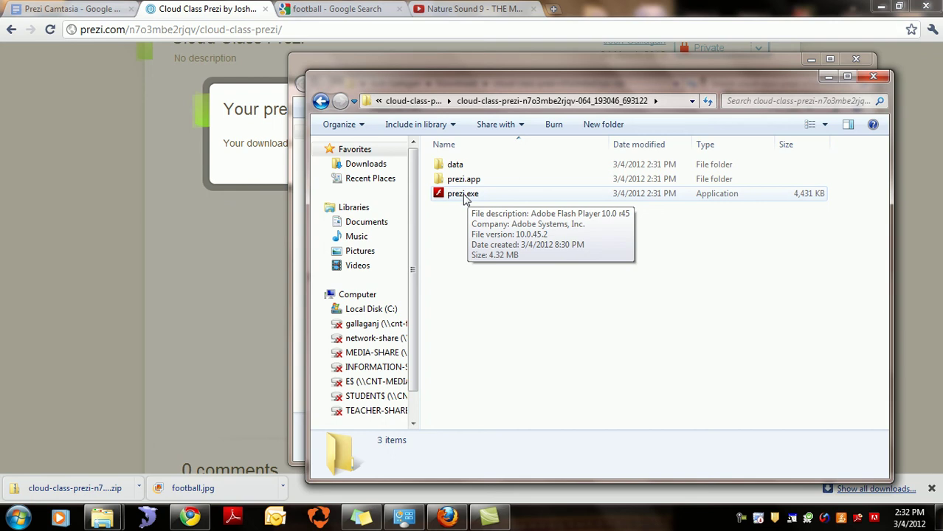
{"action": "double_click", "coordinate": [464, 195]}
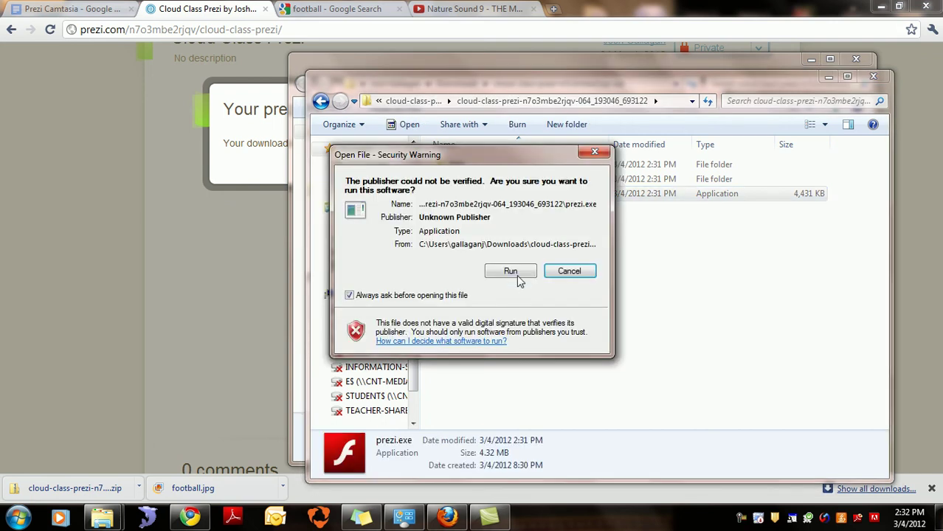
Step: Allow prezi.exe to run and play the portable prezi offline, briefly full screen
{"action": "left_click", "coordinate": [510, 272]}
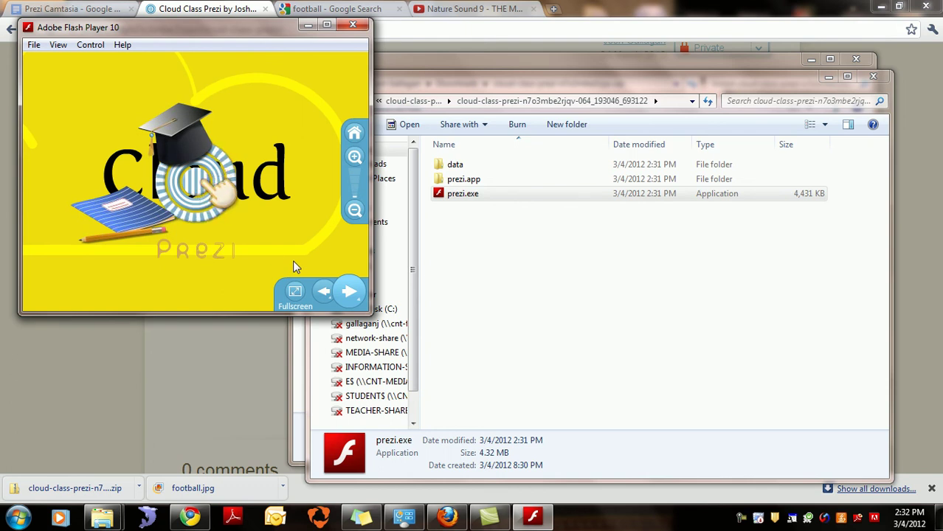
{"action": "left_click", "coordinate": [349, 295]}
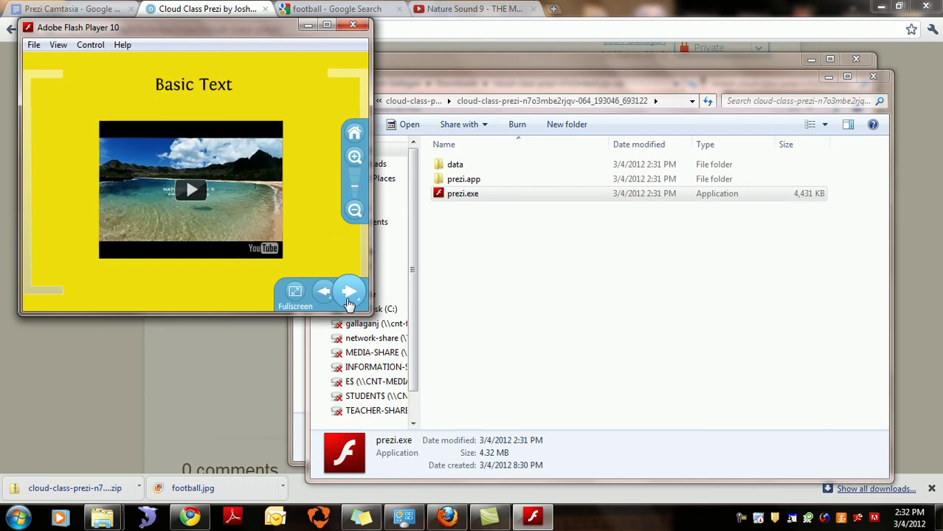
{"action": "left_click", "coordinate": [295, 294]}
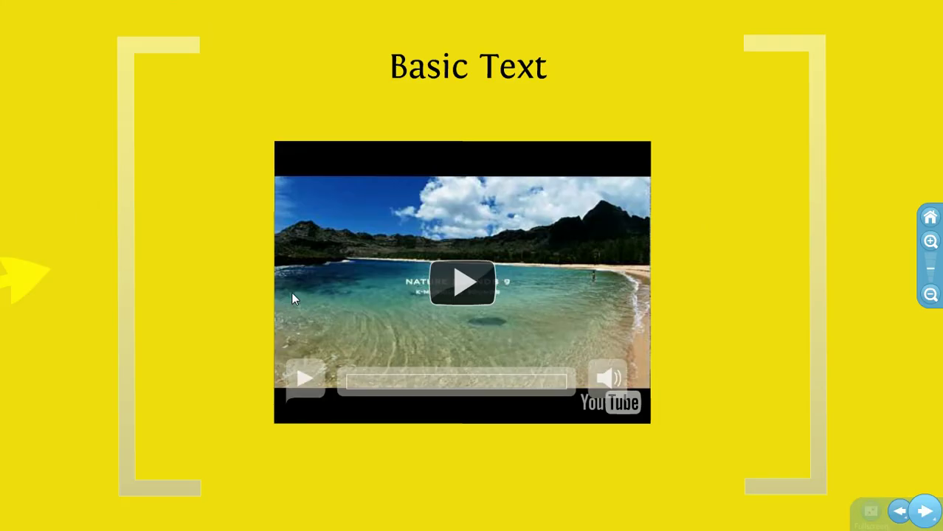
{"action": "left_click", "coordinate": [898, 514]}
{"action": "left_click", "coordinate": [925, 512]}
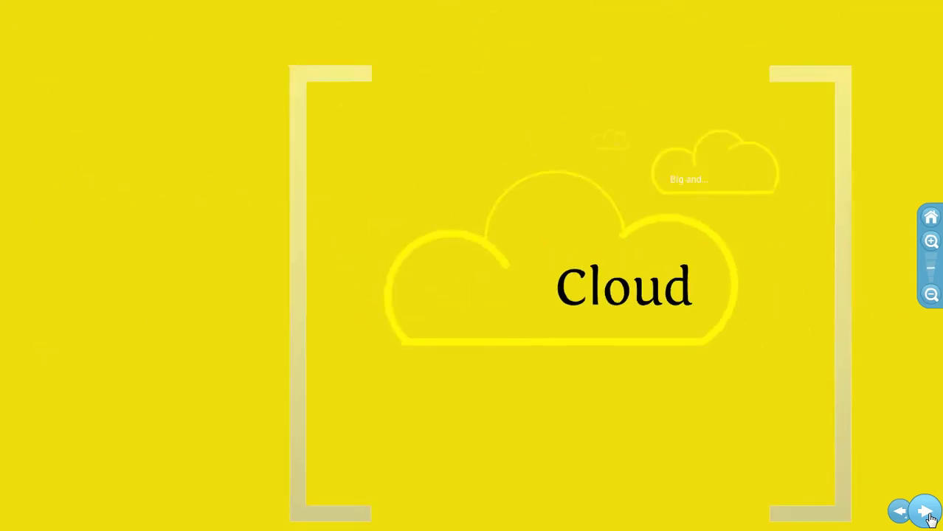
{"action": "key", "text": "Escape"}
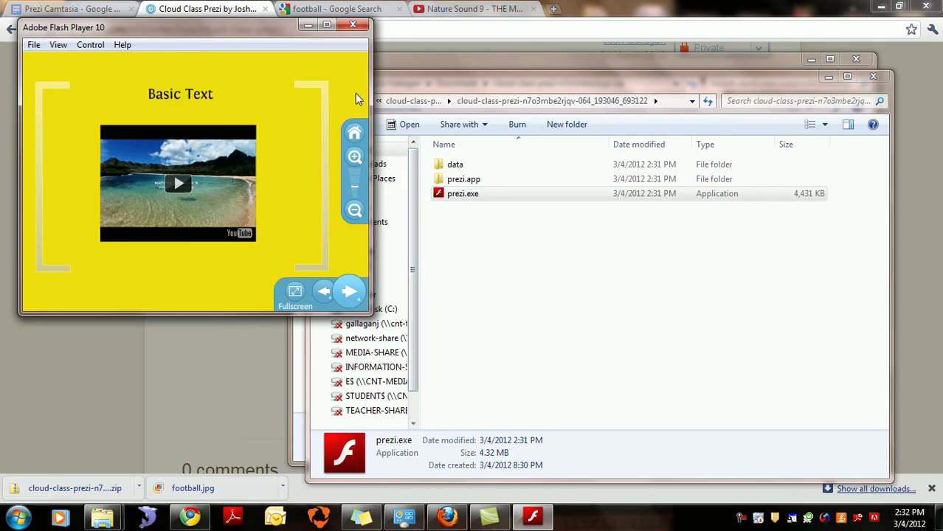
Step: Minimize Flash Player and both Explorer windows to return to the download page
{"action": "left_click", "coordinate": [308, 25]}
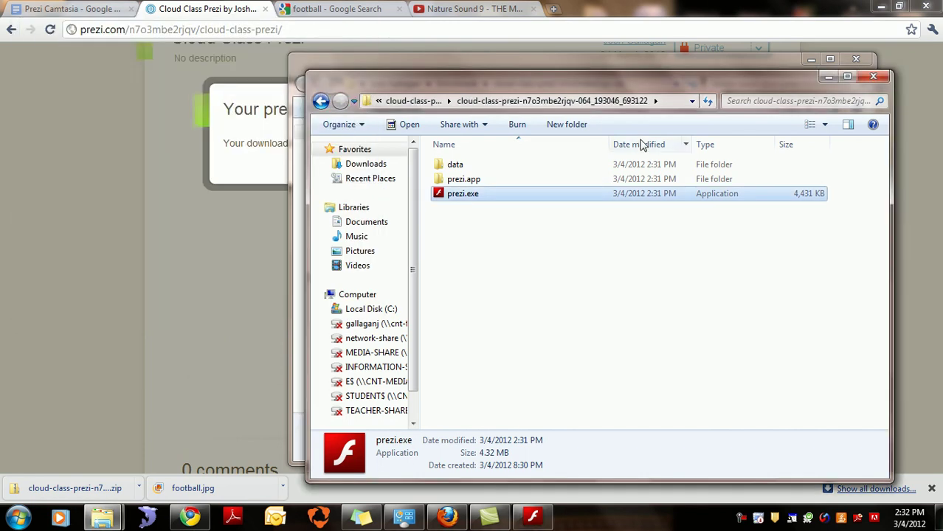
{"action": "left_click", "coordinate": [826, 77]}
{"action": "left_click", "coordinate": [810, 59]}
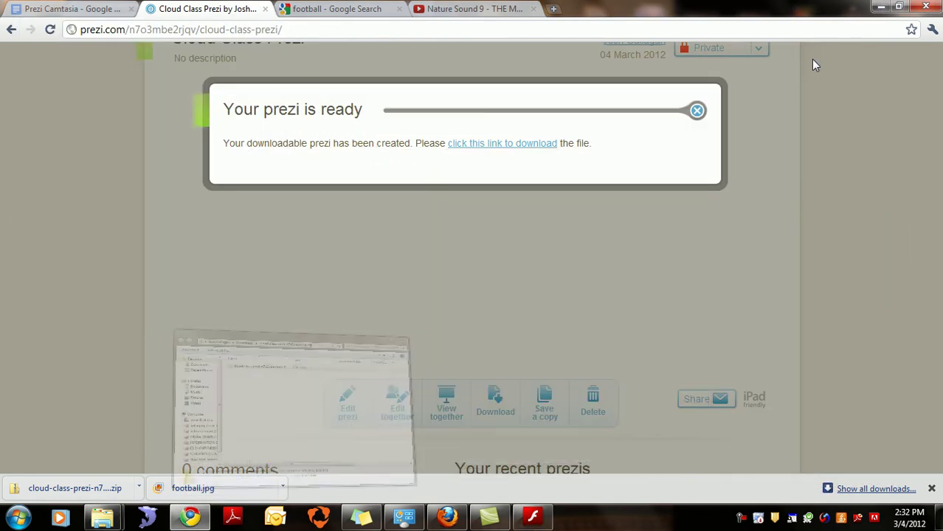
Step: Save a copy of Cloud Class Prezi, review its page, and return to Your prezis
{"action": "left_click", "coordinate": [697, 111]}
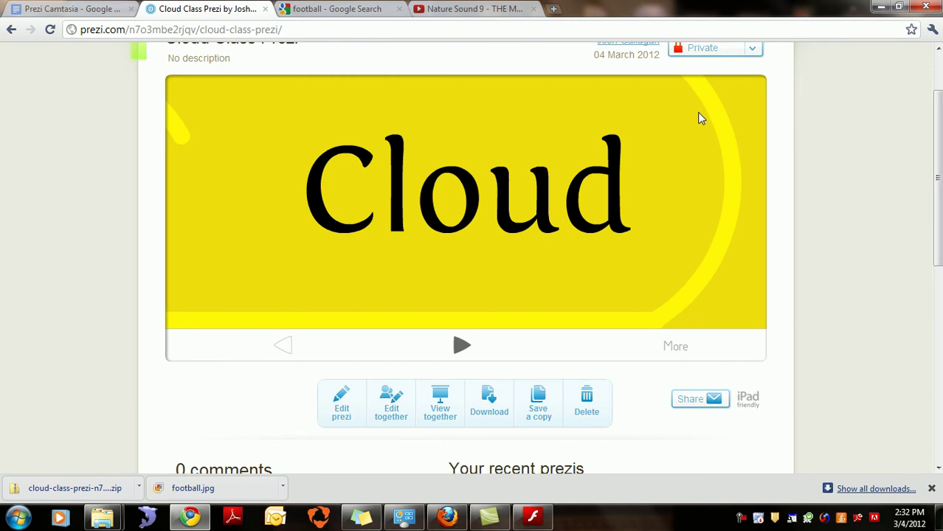
{"action": "left_click", "coordinate": [542, 407]}
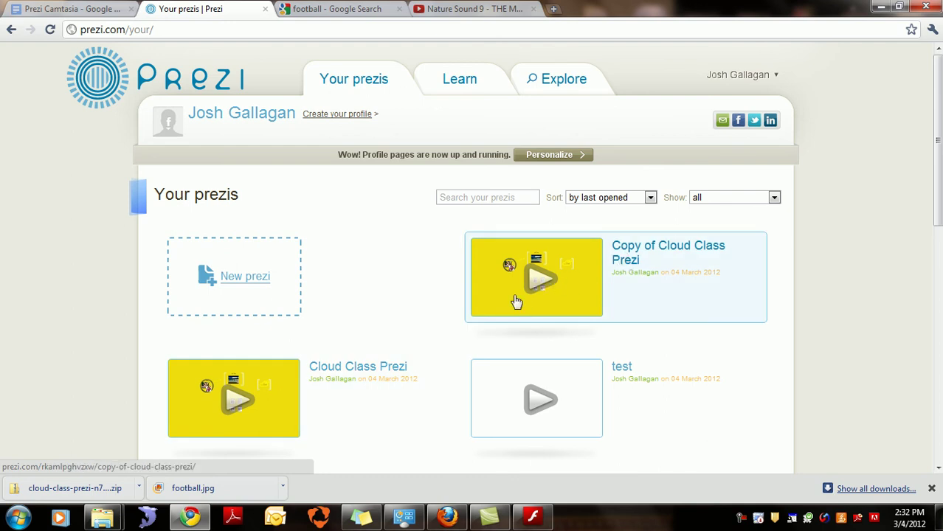
{"action": "left_click", "coordinate": [273, 379]}
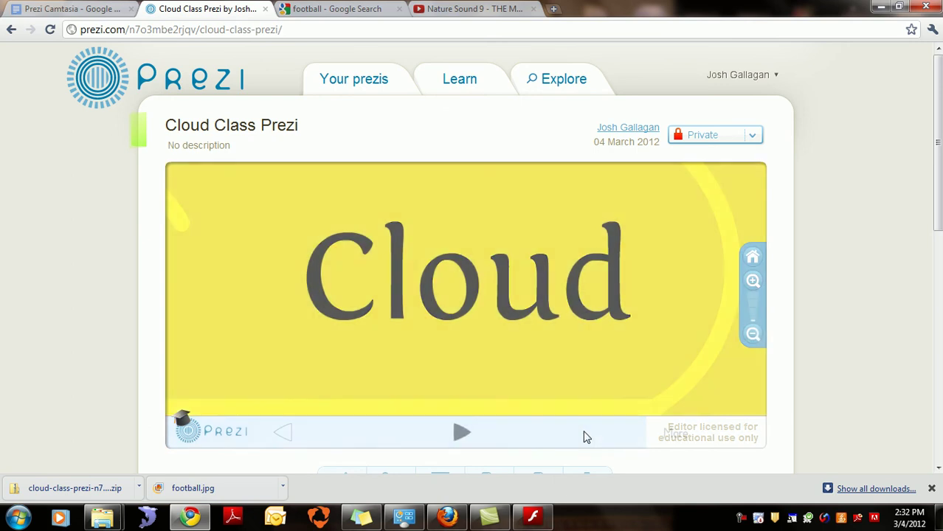
{"action": "scroll", "coordinate": [886, 349], "scroll_direction": "down", "scroll_amount": 3}
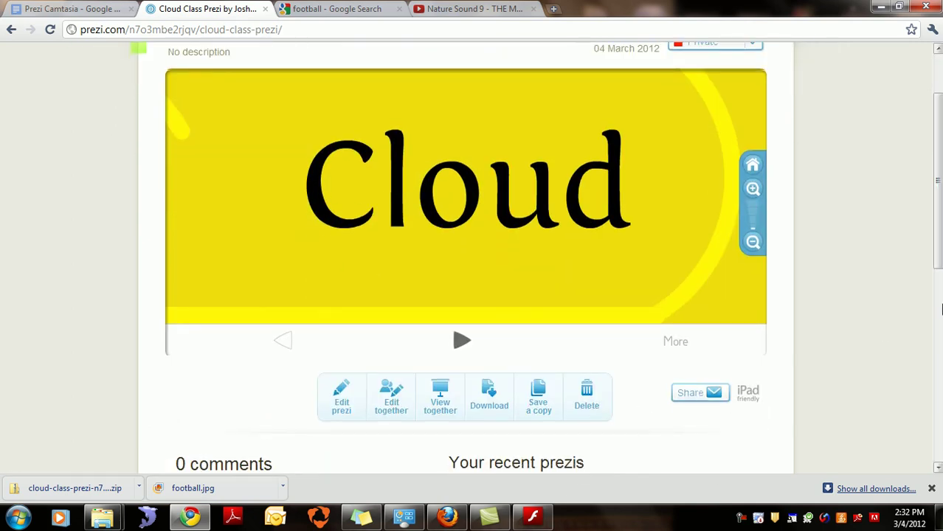
{"action": "left_click_drag", "start_coordinate": [938, 251], "coordinate": [938, 263]}
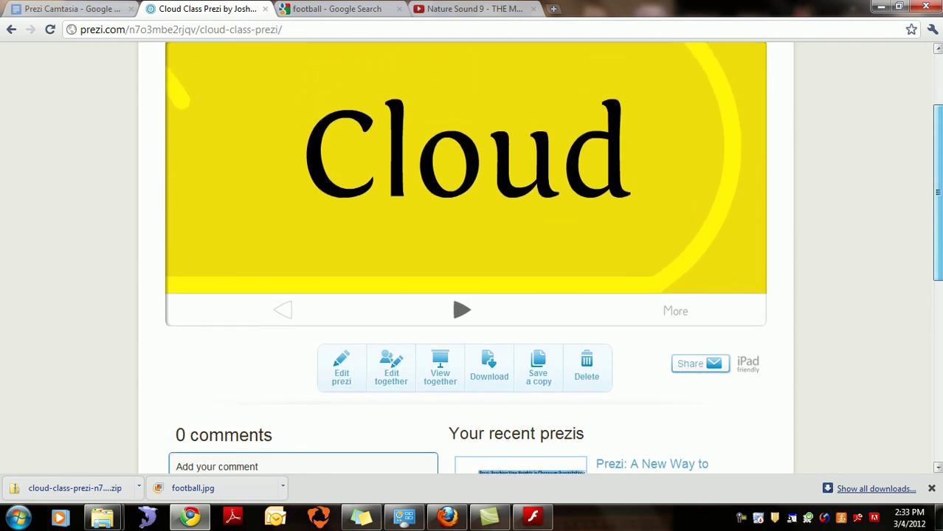
{"action": "left_click_drag", "start_coordinate": [938, 263], "coordinate": [938, 233]}
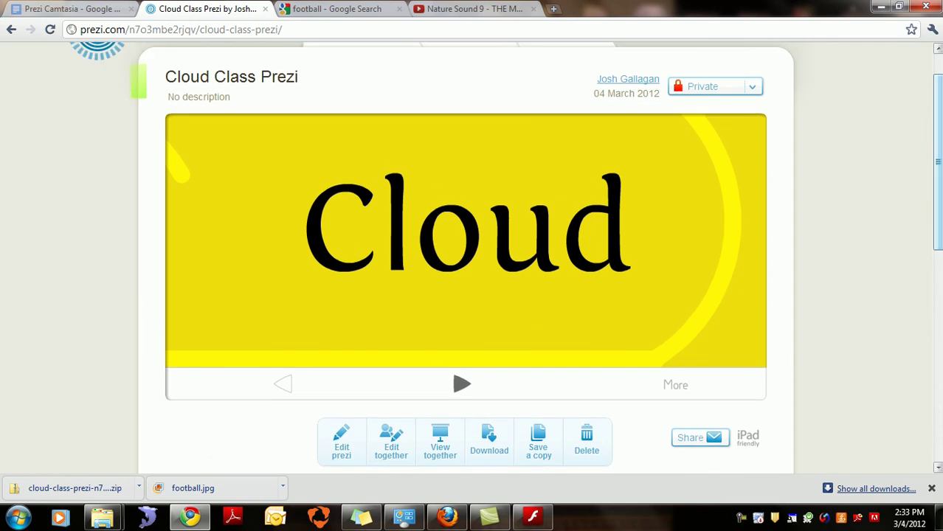
{"action": "left_click_drag", "start_coordinate": [939, 233], "coordinate": [939, 207]}
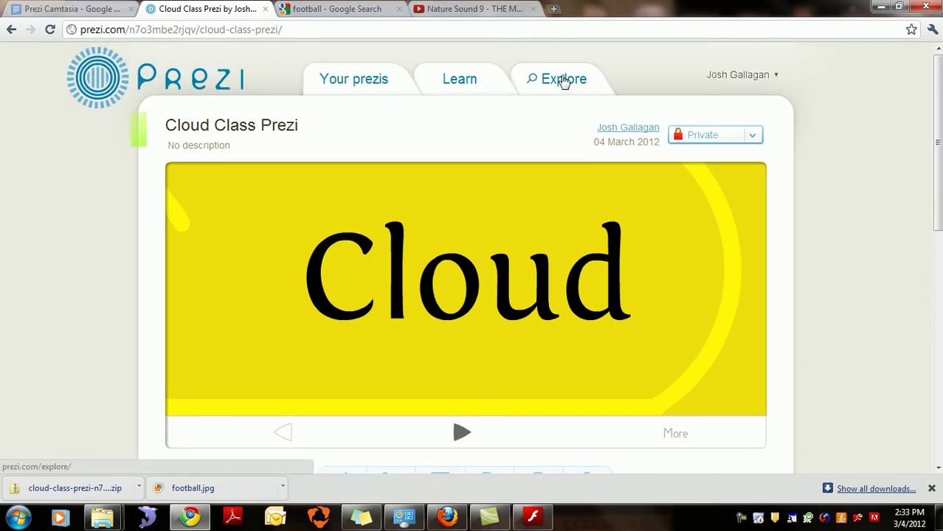
{"action": "left_click", "coordinate": [357, 81]}
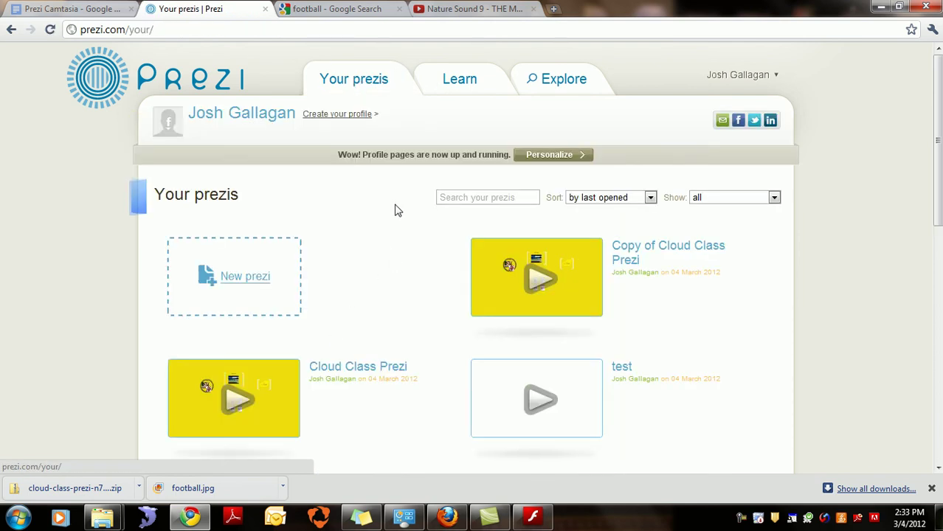
Step: Scroll through the Learn page's tutorial videos, cheat sheets, community and support sections, then return to top
{"action": "left_click", "coordinate": [460, 82]}
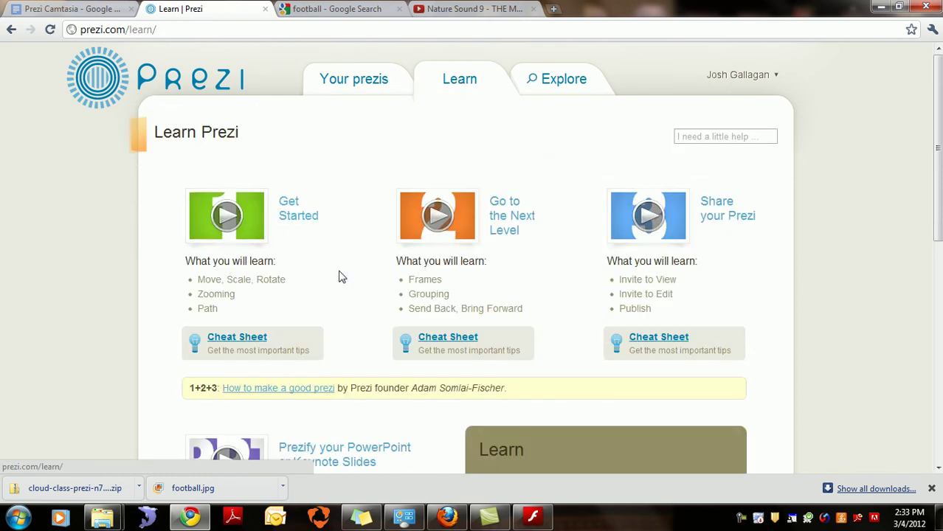
{"action": "left_click_drag", "start_coordinate": [938, 187], "coordinate": [938, 216]}
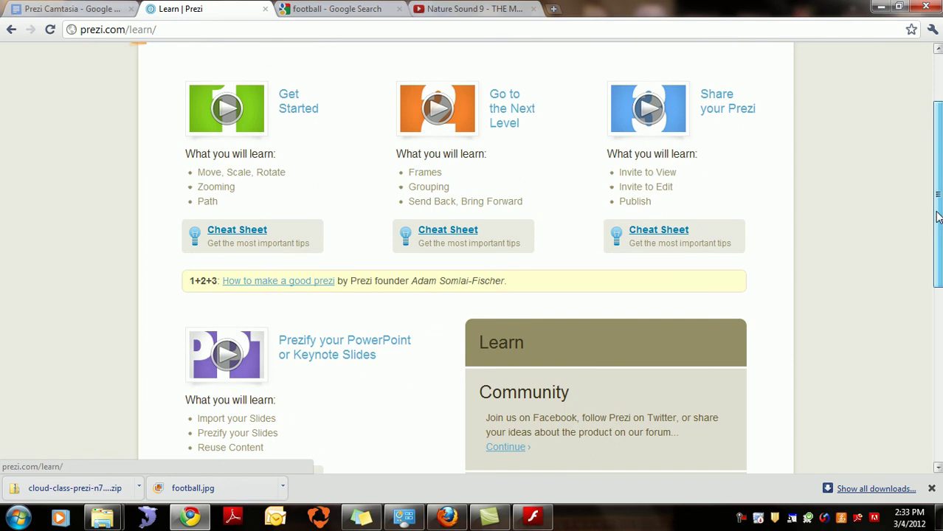
{"action": "left_click_drag", "start_coordinate": [937, 216], "coordinate": [939, 235]}
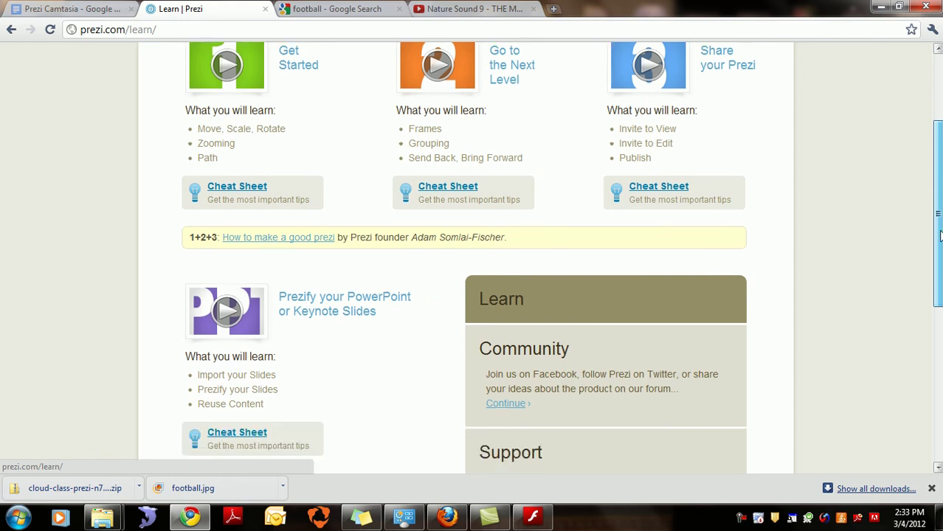
{"action": "left_click_drag", "start_coordinate": [939, 235], "coordinate": [938, 272]}
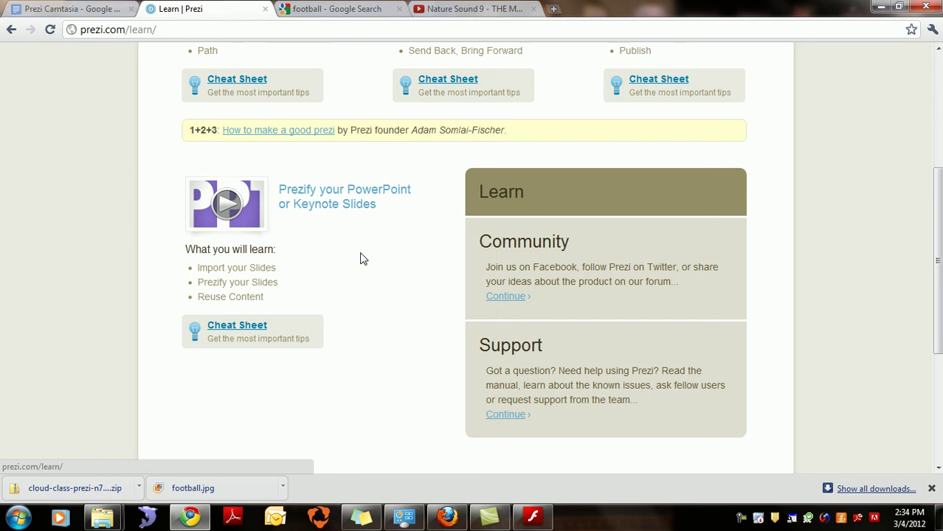
{"action": "left_click_drag", "start_coordinate": [938, 304], "coordinate": [939, 196]}
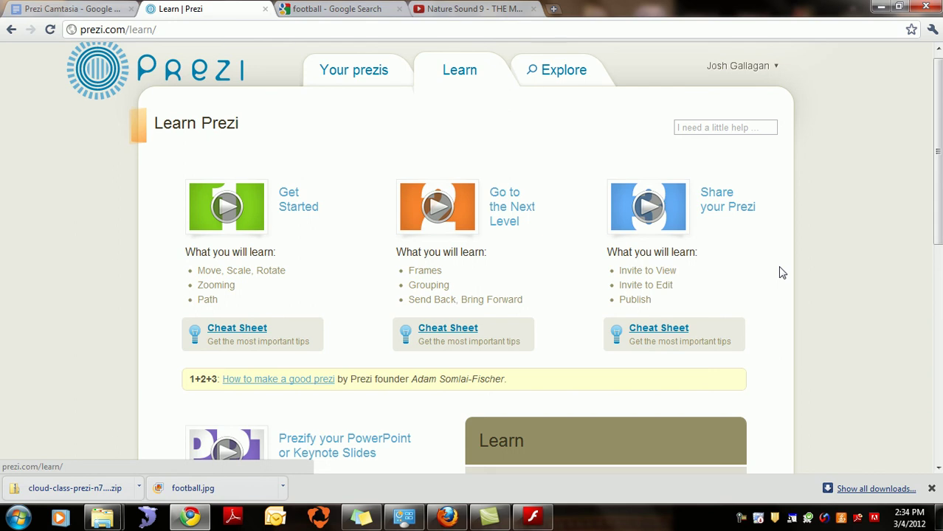
Step: Return to the Prezi Camtasia objectives document, then open a blank browser tab
{"action": "left_click", "coordinate": [80, 11]}
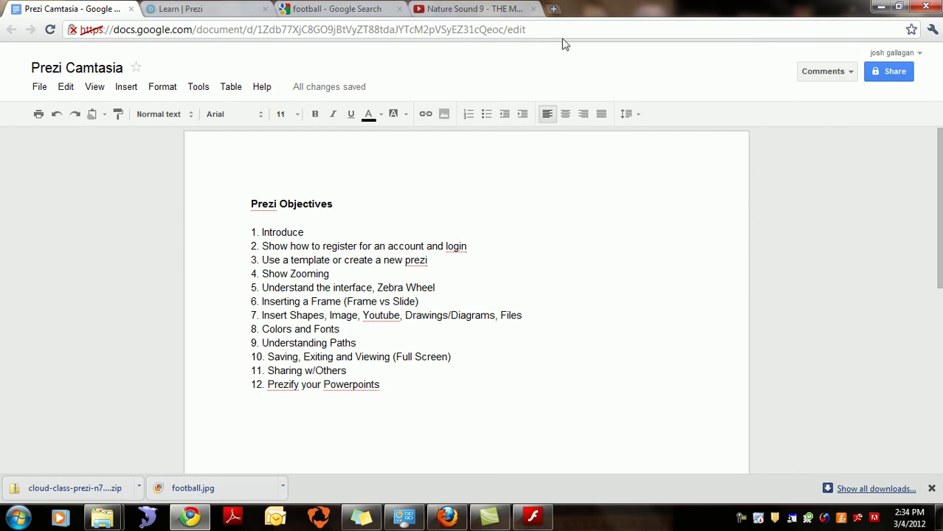
{"action": "left_click", "coordinate": [554, 10]}
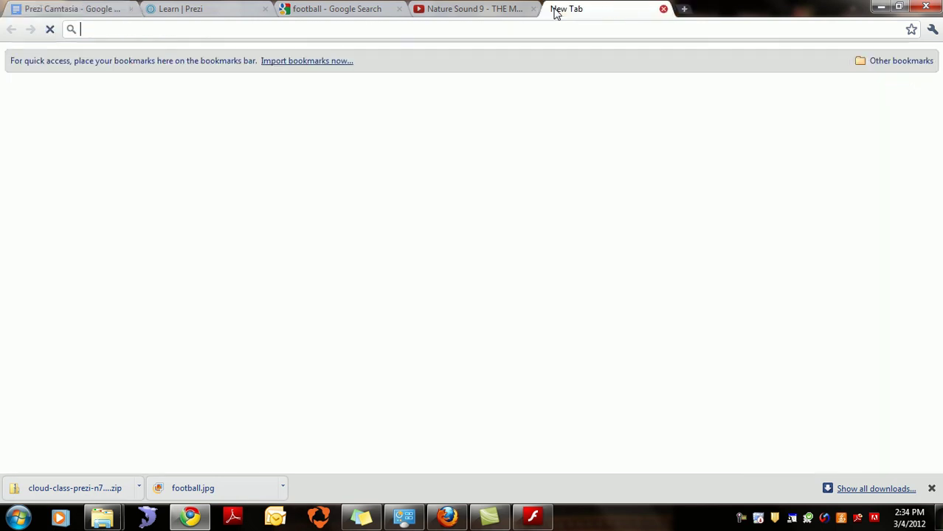
Step: Load the thedacccloud class blog and follow the syllabus post's DACC Cloud Syllabus link
{"action": "type", "text": "thedaccloud.wordpress.com"}
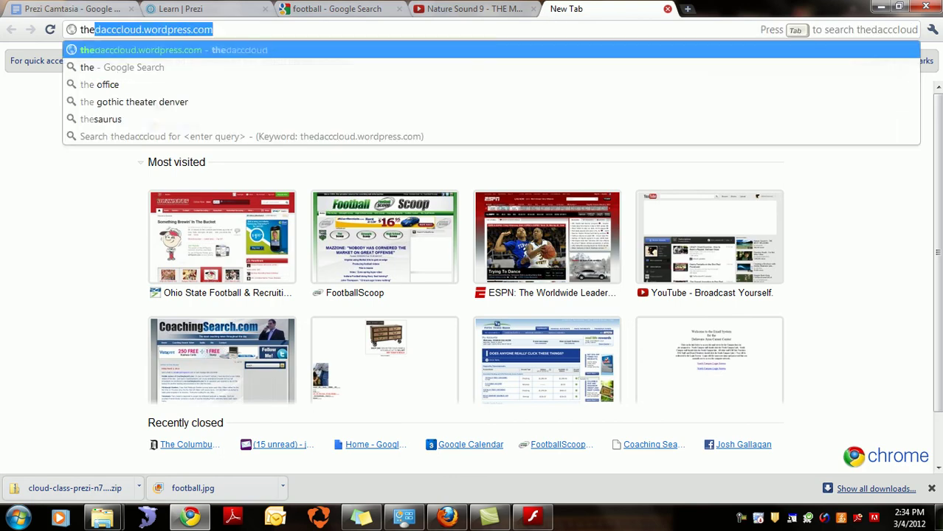
{"action": "key", "text": "Return"}
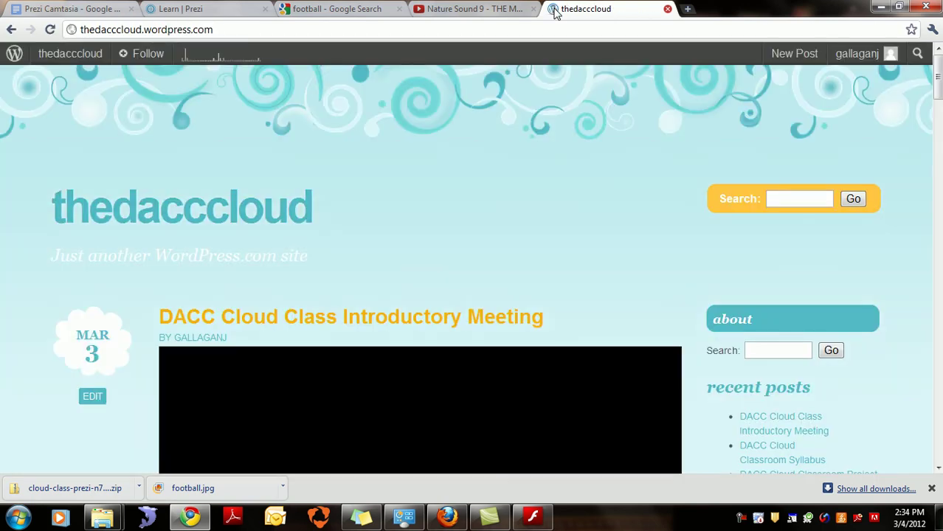
{"action": "scroll", "coordinate": [938, 71], "scroll_direction": "down", "scroll_amount": 2}
{"action": "scroll", "coordinate": [938, 66], "scroll_direction": "up", "scroll_amount": 2}
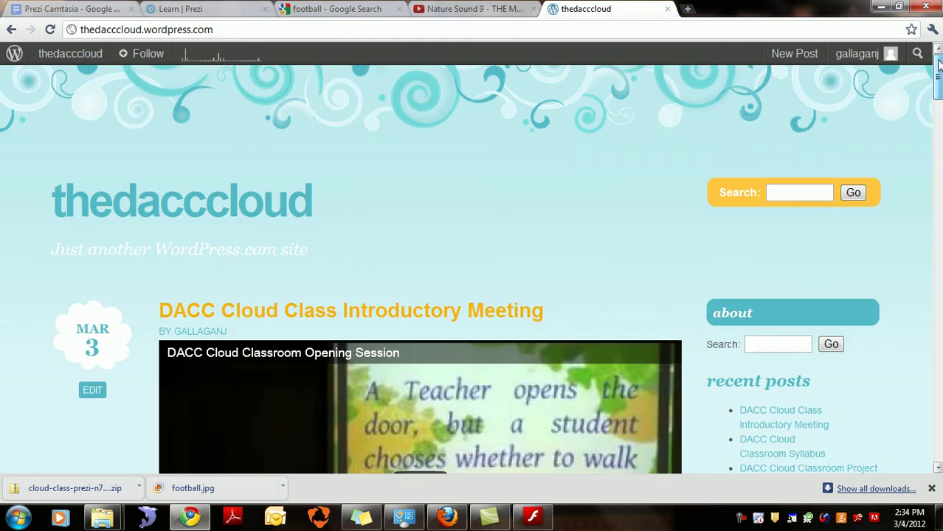
{"action": "left_click_drag", "start_coordinate": [938, 66], "coordinate": [938, 140]}
{"action": "left_click", "coordinate": [249, 152]}
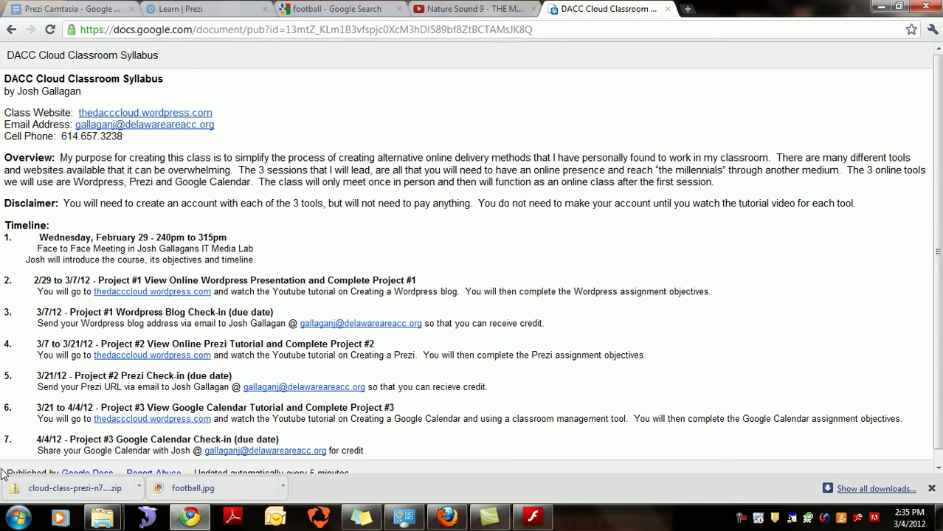
Step: Highlight the Prezi check-in instructions in syllabus item 5, then clear the highlight
{"action": "left_click_drag", "start_coordinate": [82, 391], "coordinate": [380, 390]}
{"action": "left_click", "coordinate": [434, 391]}
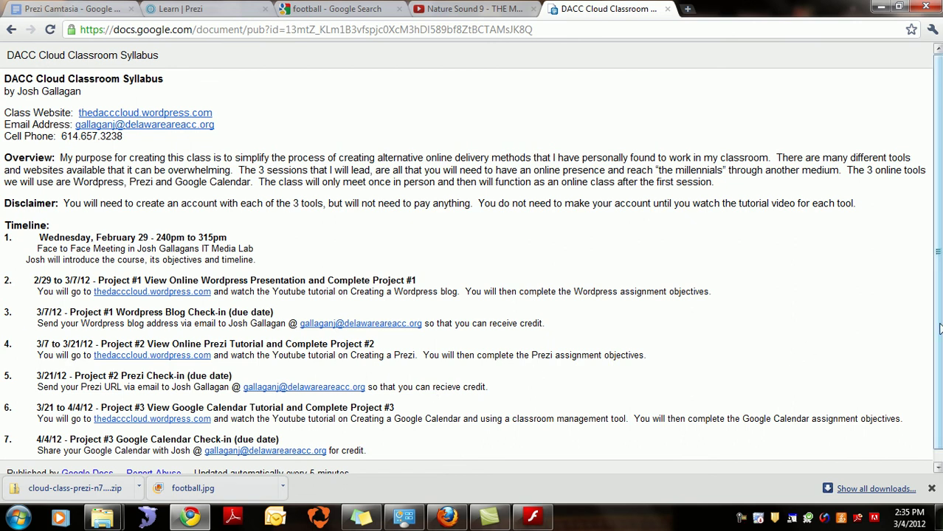
{"action": "left_click_drag", "start_coordinate": [938, 325], "coordinate": [941, 380]}
{"action": "scroll", "coordinate": [939, 380], "scroll_direction": "up", "scroll_amount": 1}
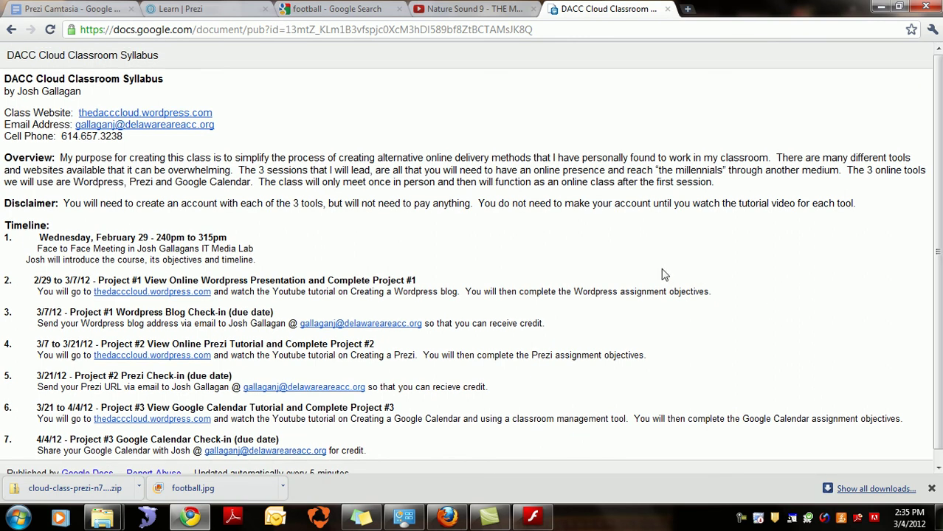
Step: Glance at the football image results, then highlight and clear the syllabus contact details
{"action": "left_click", "coordinate": [337, 10]}
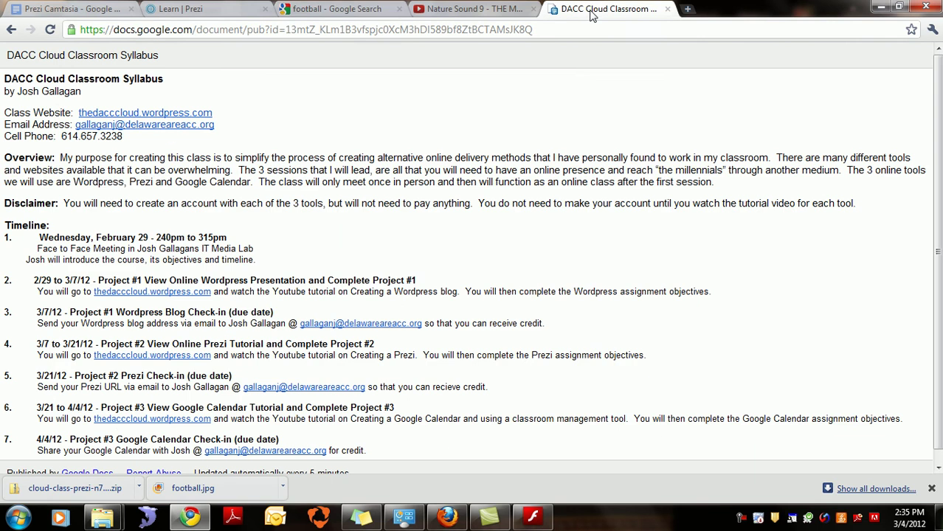
{"action": "left_click", "coordinate": [592, 13]}
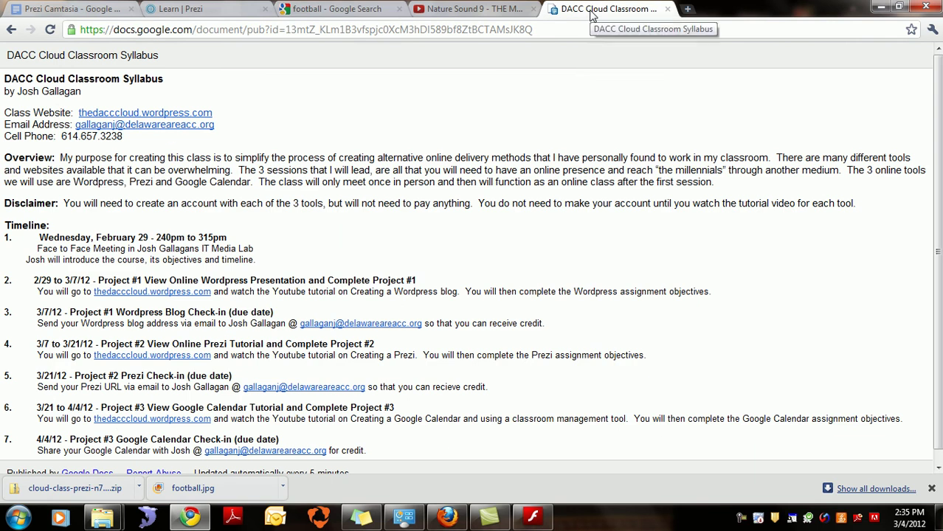
{"action": "left_click_drag", "start_coordinate": [123, 137], "coordinate": [13, 110]}
{"action": "left_click", "coordinate": [104, 156]}
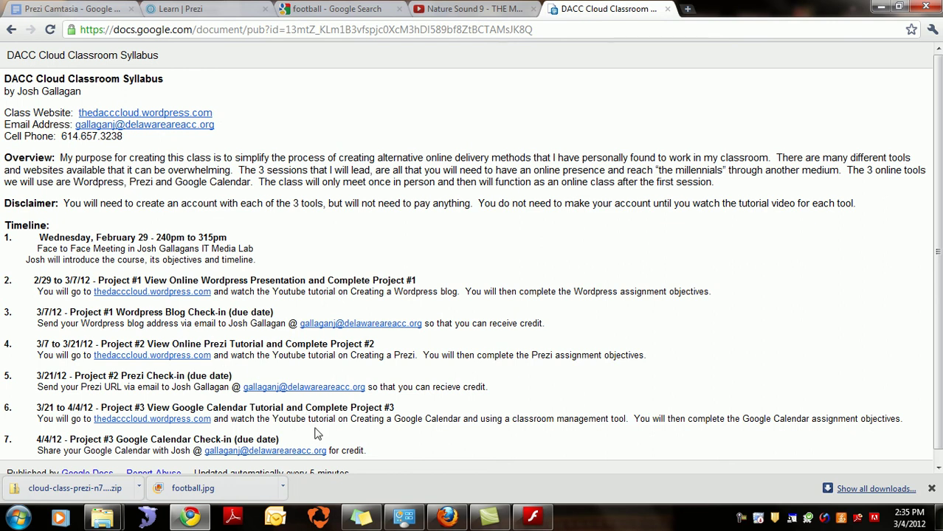
Step: Load the Prezi home page in Firefox, then bring Camtasia Studio to the front
{"action": "left_click", "coordinate": [447, 516]}
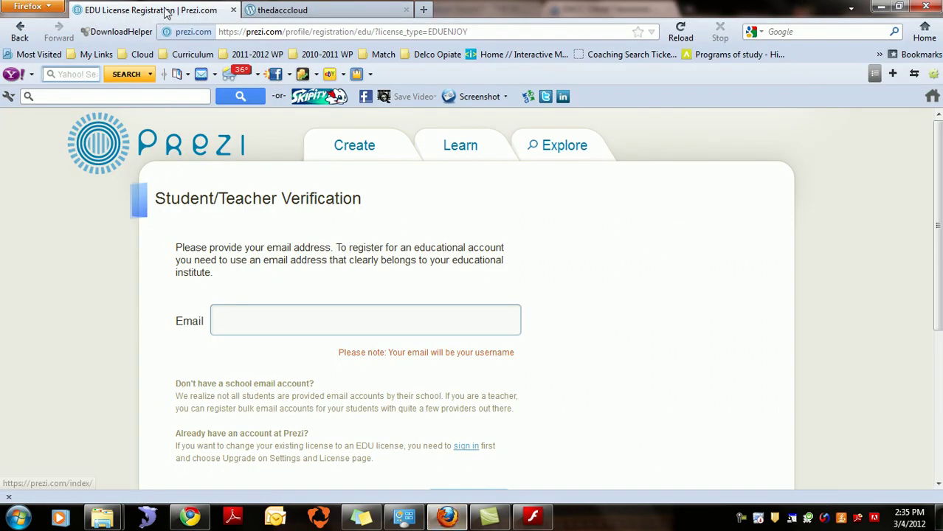
{"action": "left_click", "coordinate": [116, 150]}
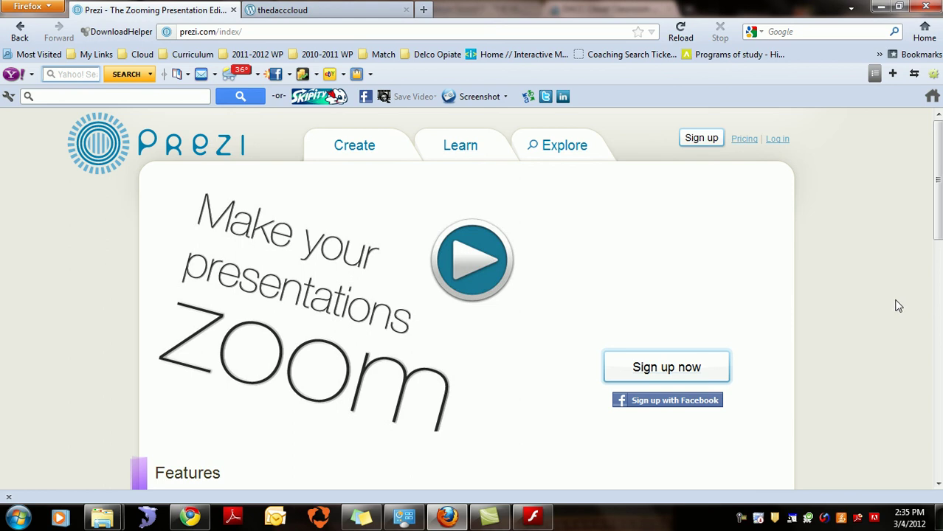
{"action": "left_click", "coordinate": [495, 519]}
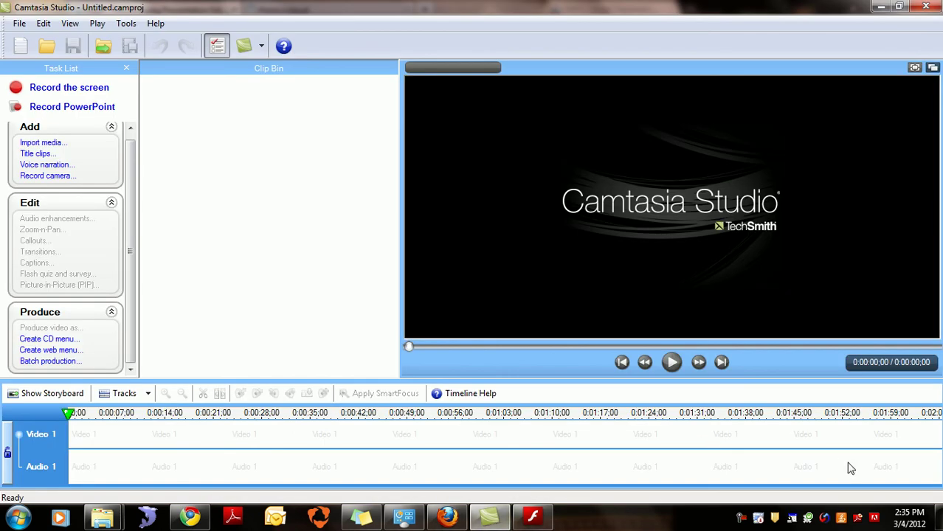